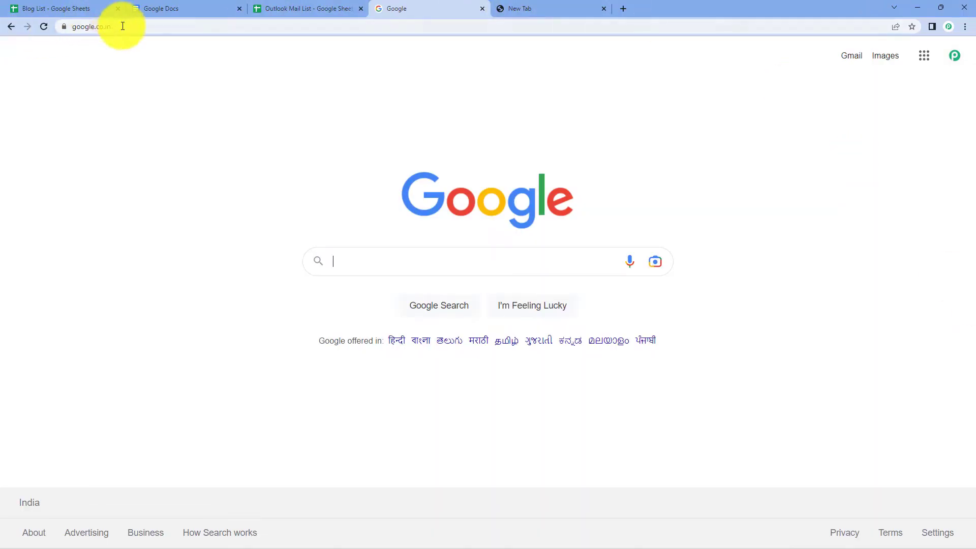
Go to pabbly.com/connect from the Chrome address bar.
click(123, 26)
text(pabbl)
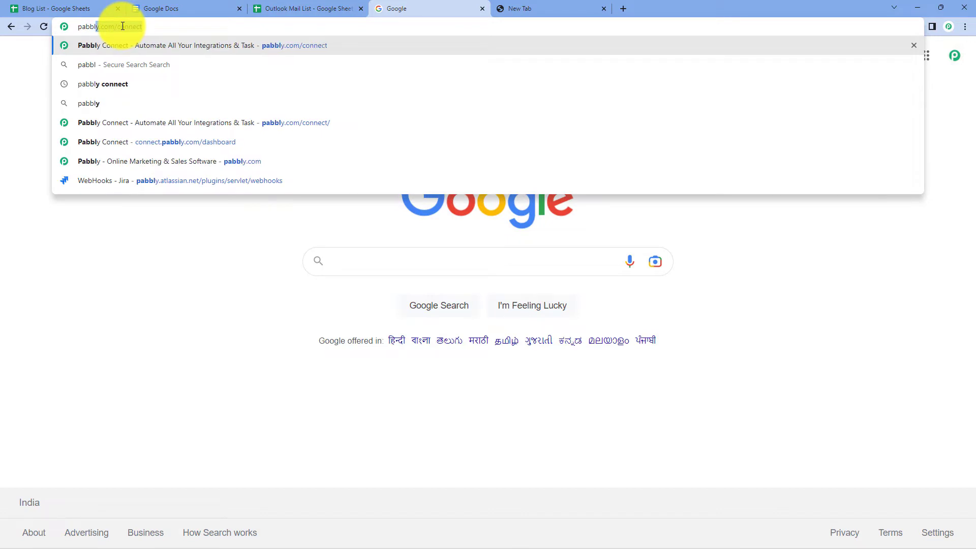
text(y.com/)
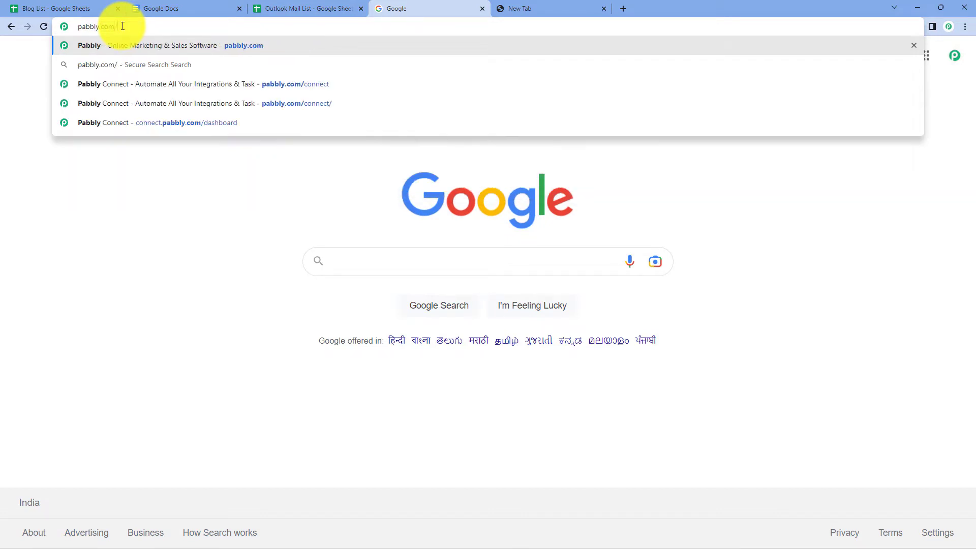
text(connect)
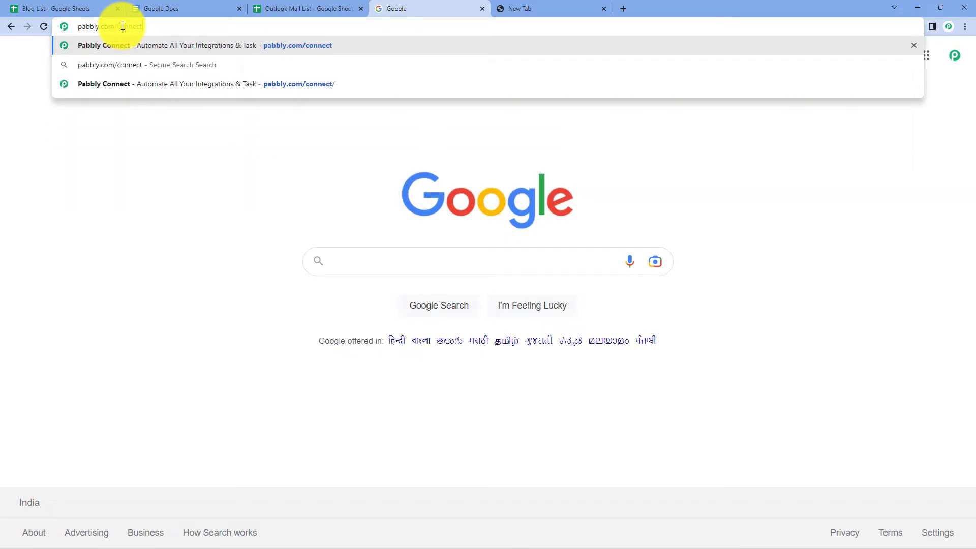
key(Return)
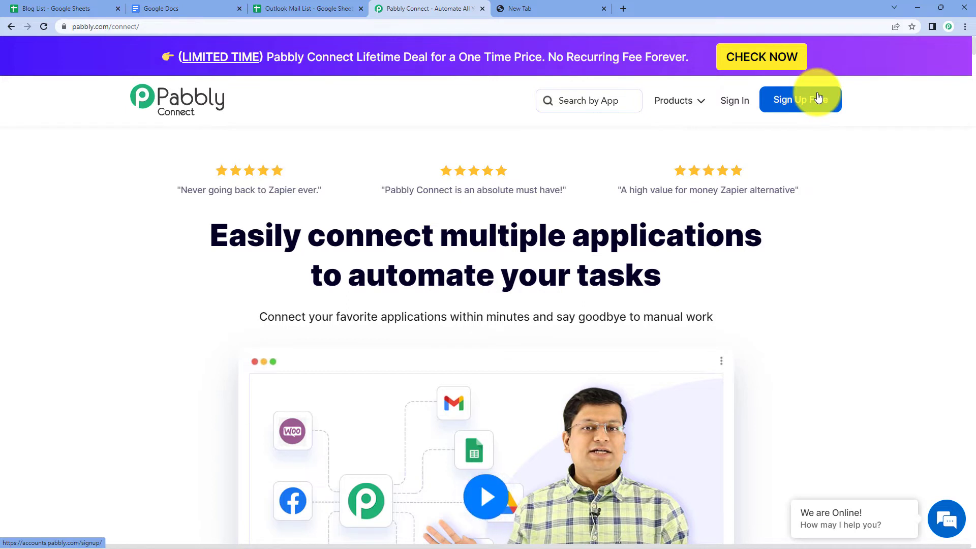
Sign in, open Pabbly Connect via Access Now, and start a new workflow from the dashboard.
click(737, 100)
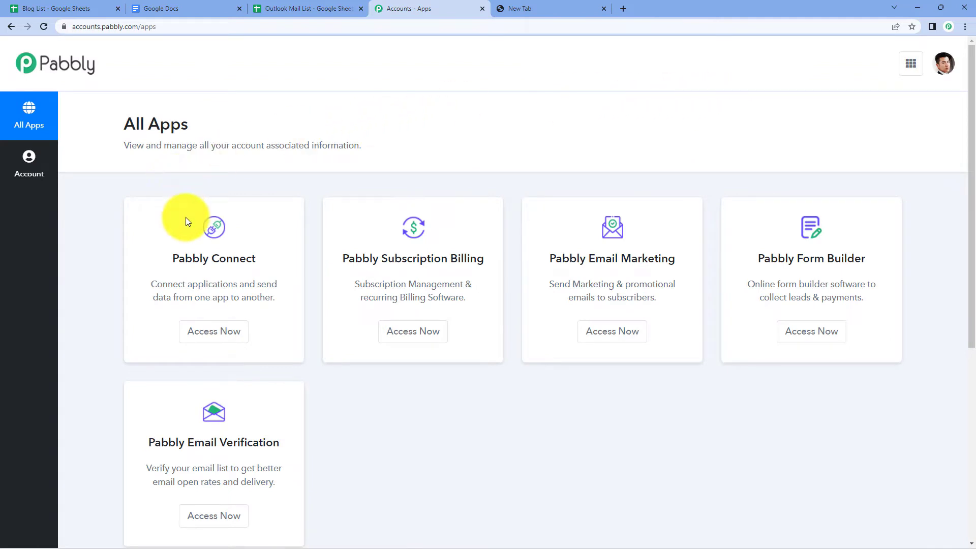
click(224, 330)
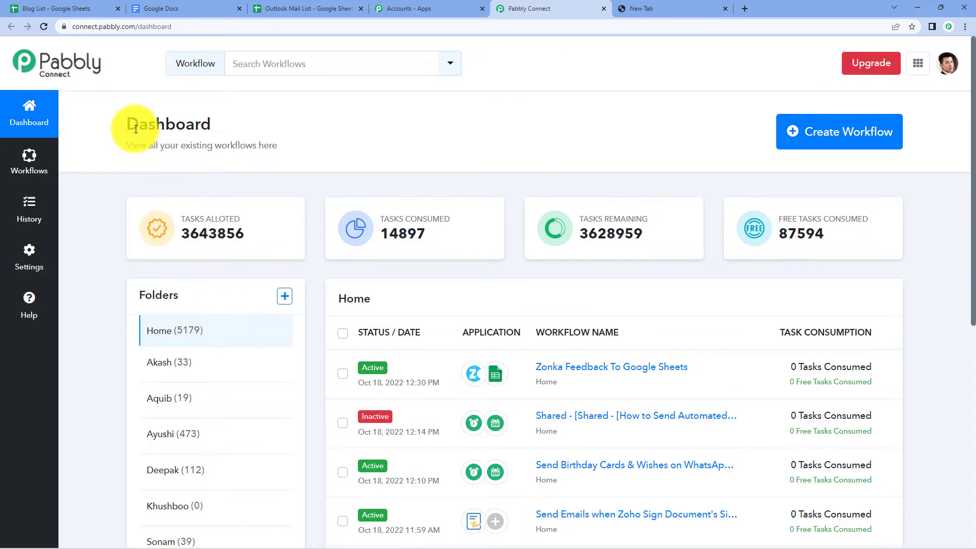
click(799, 143)
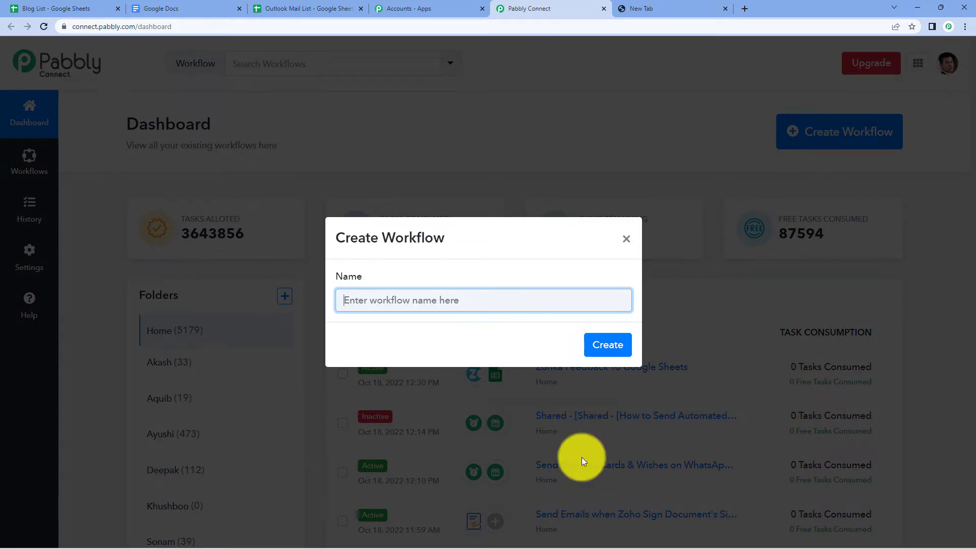
Create the workflow with the name 'Google Sheets to Open AI'.
text(G)
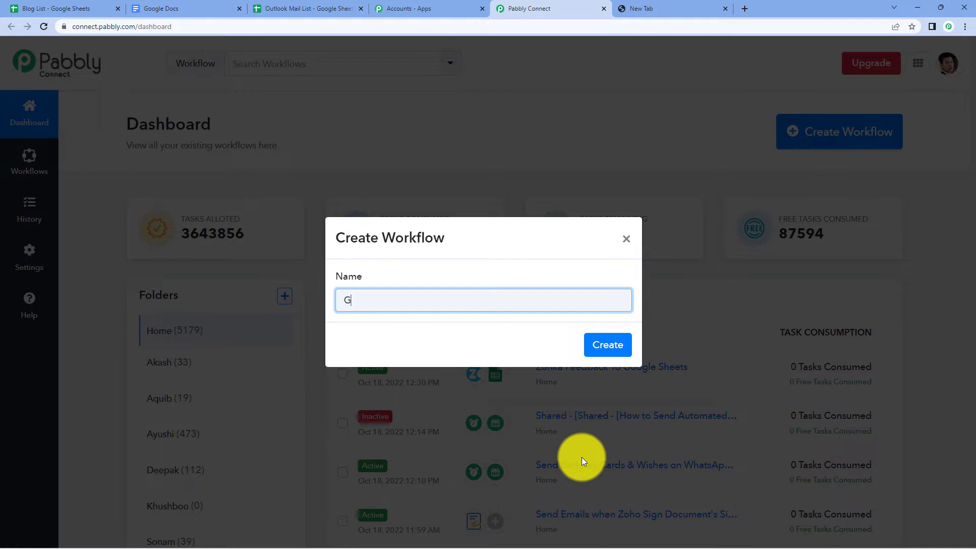
text(oogle Sh)
text(eets to )
text(Open A)
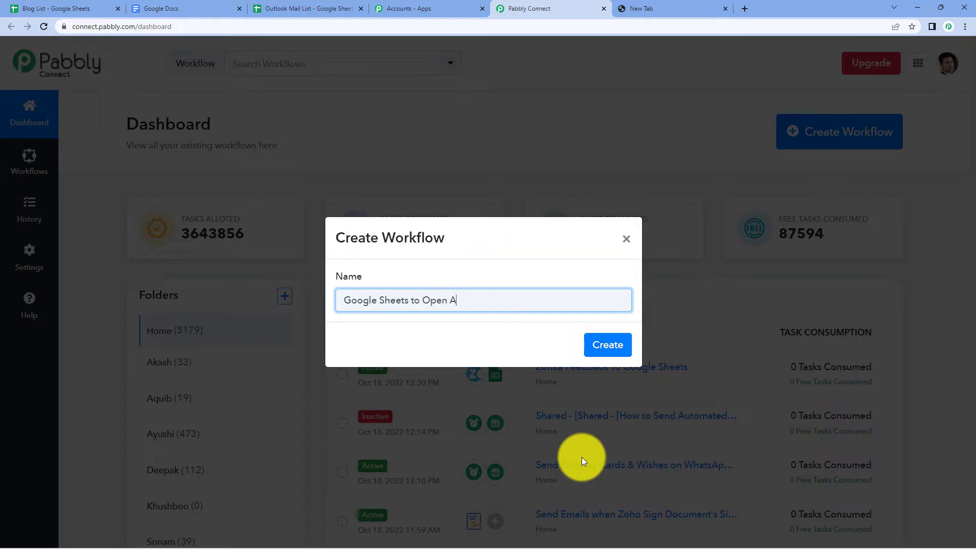
text(I)
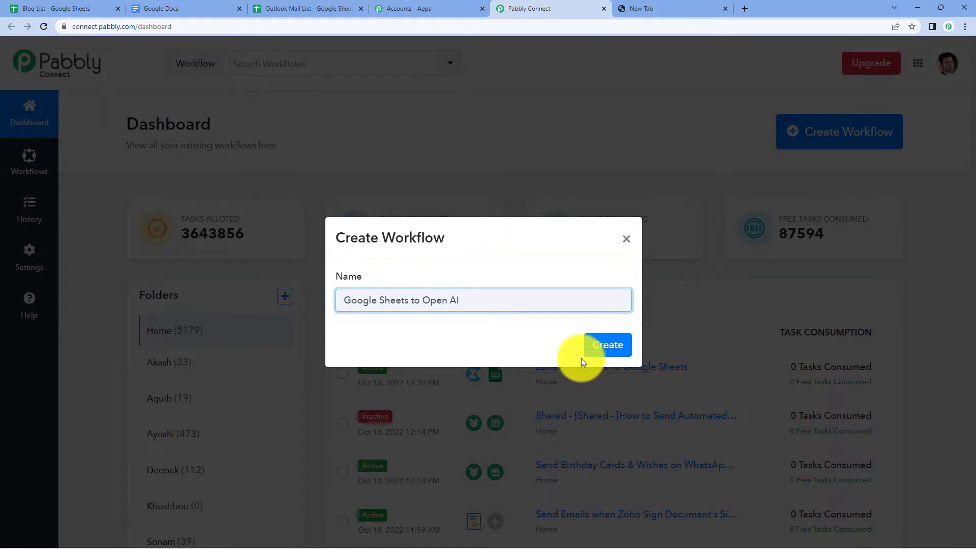
click(611, 350)
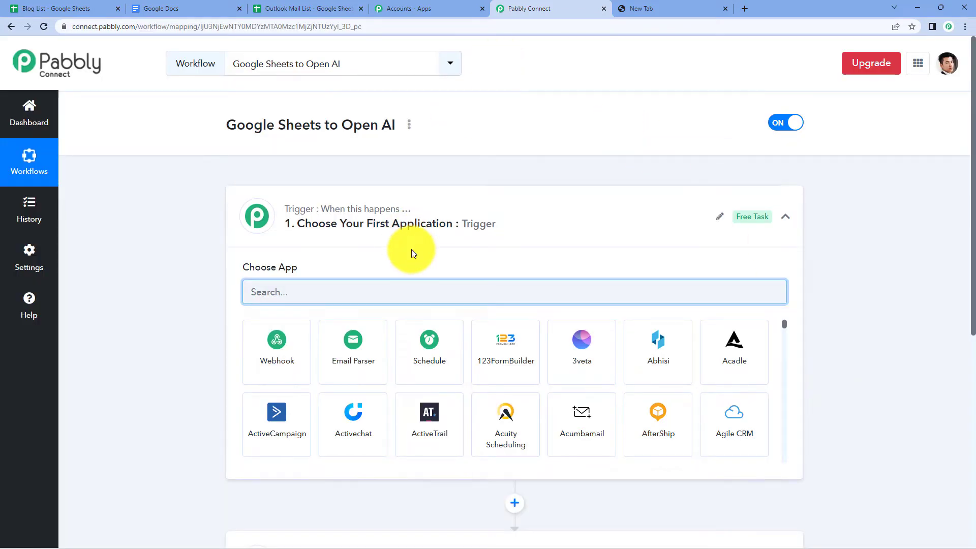
Collapse and re-expand the trigger step, then expand the action step to review its app choices.
click(400, 243)
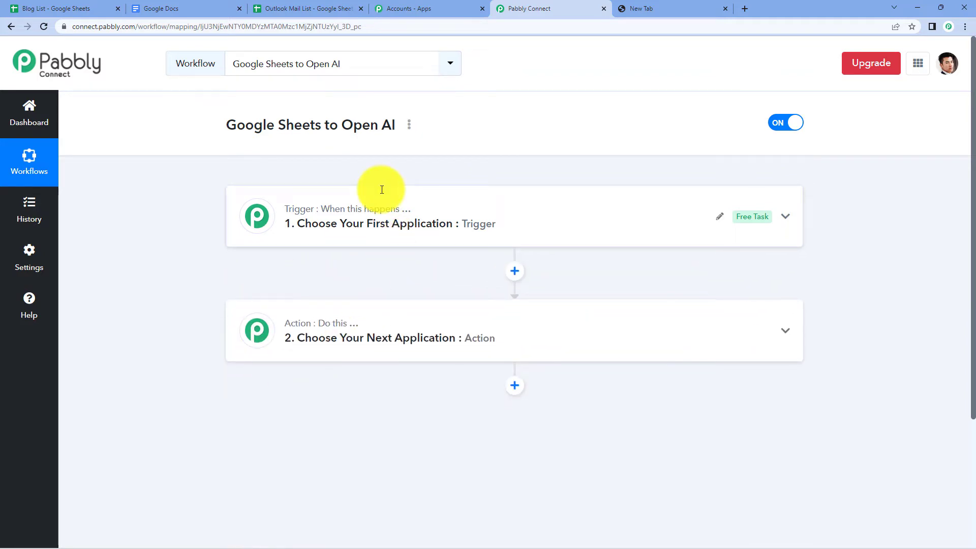
click(376, 208)
scroll(338, 187, down, 2)
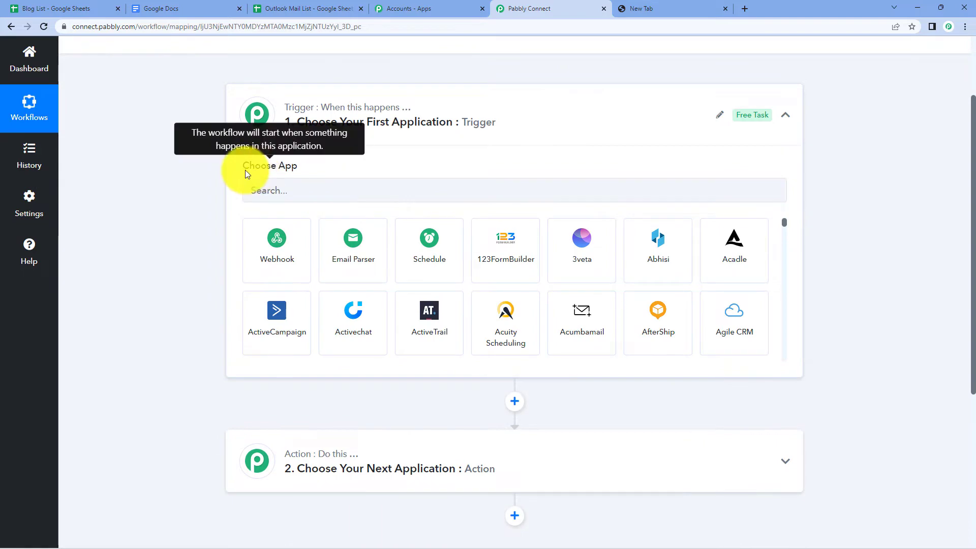
drag(245, 171, 301, 166)
scroll(386, 316, down, 3)
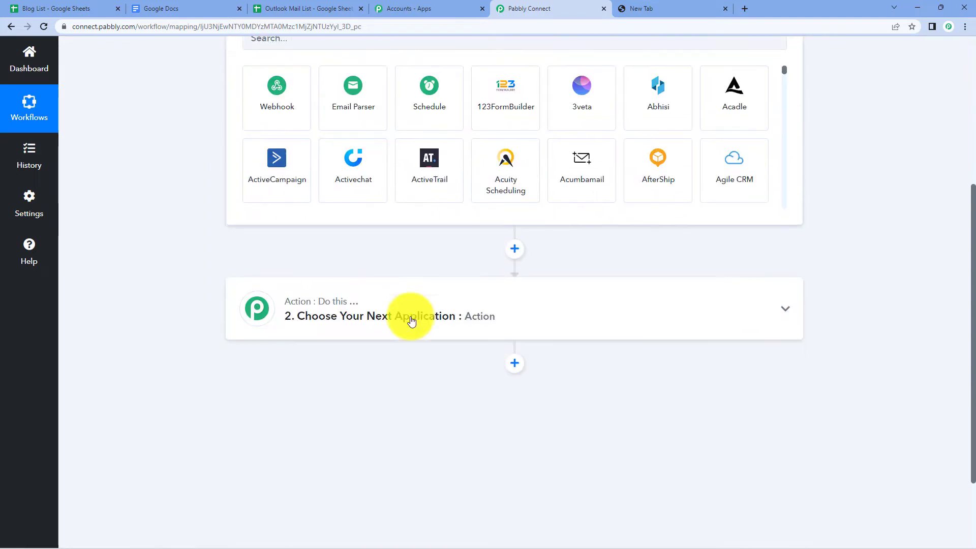
click(370, 310)
drag(239, 158, 330, 158)
scroll(333, 158, up, 4)
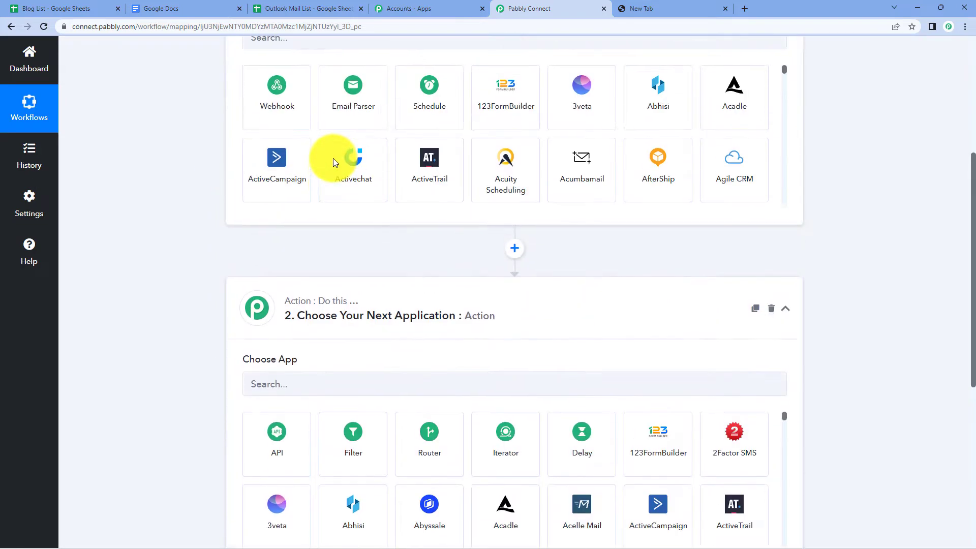
scroll(334, 162, up, 4)
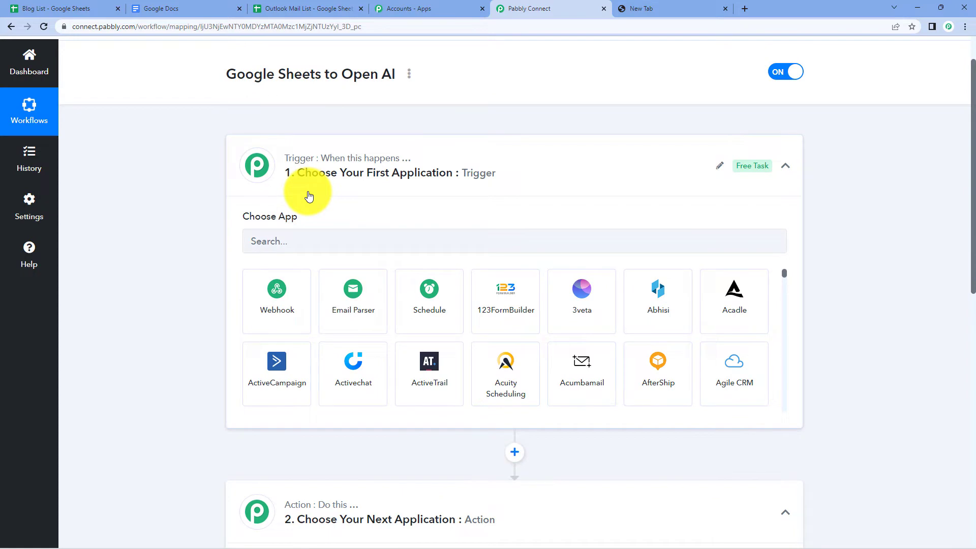
scroll(308, 196, down, 4)
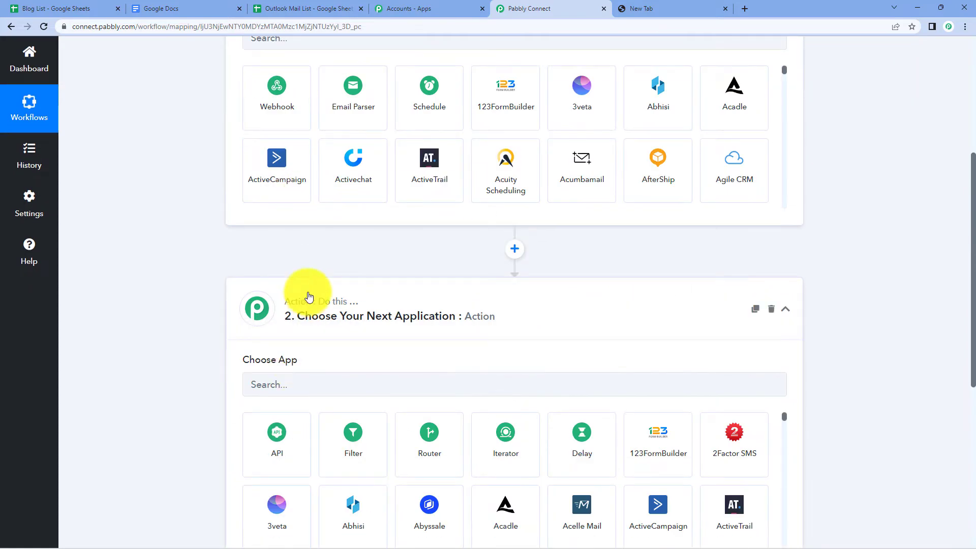
scroll(343, 292, up, 4)
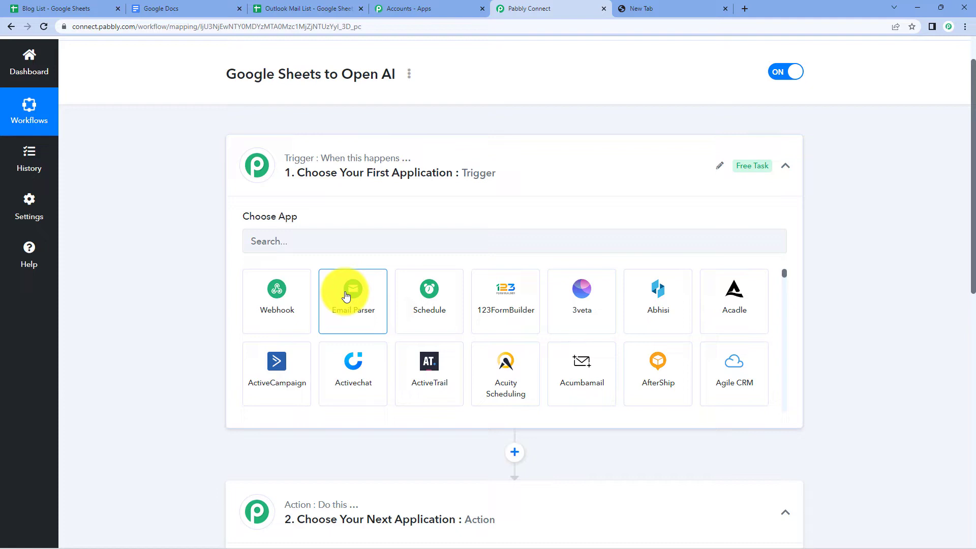
Set the trigger app to Google Sheets with the New or Updated Spreadsheet Row event.
click(323, 242)
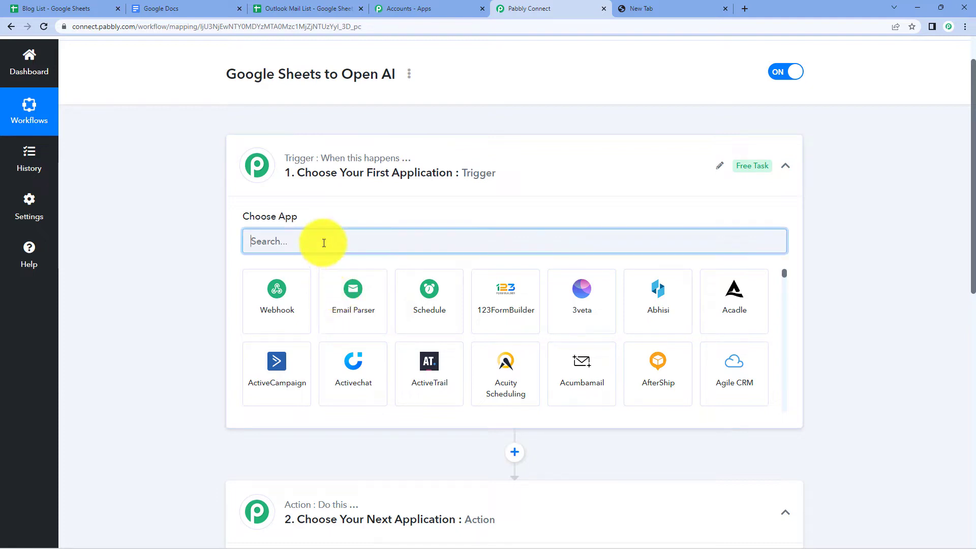
text(google)
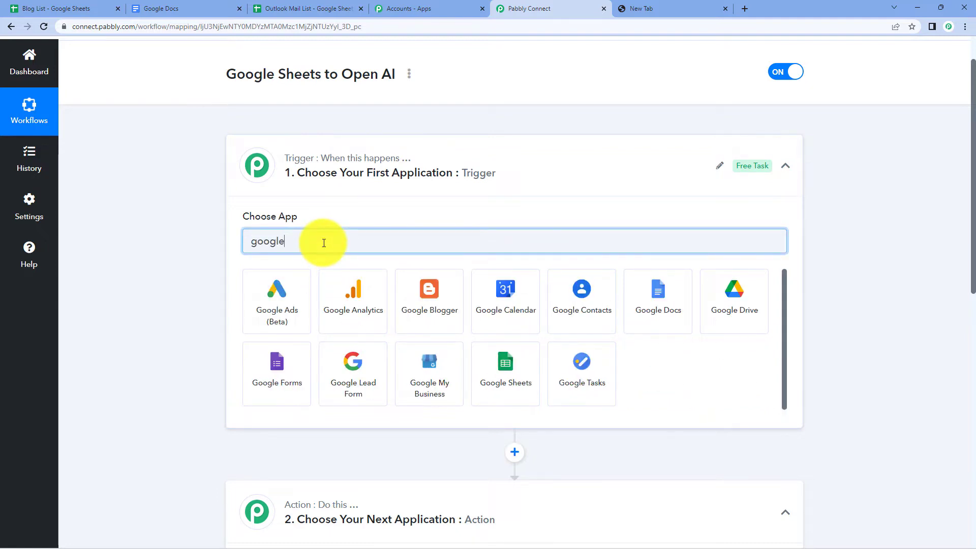
text( sheets)
key(Return)
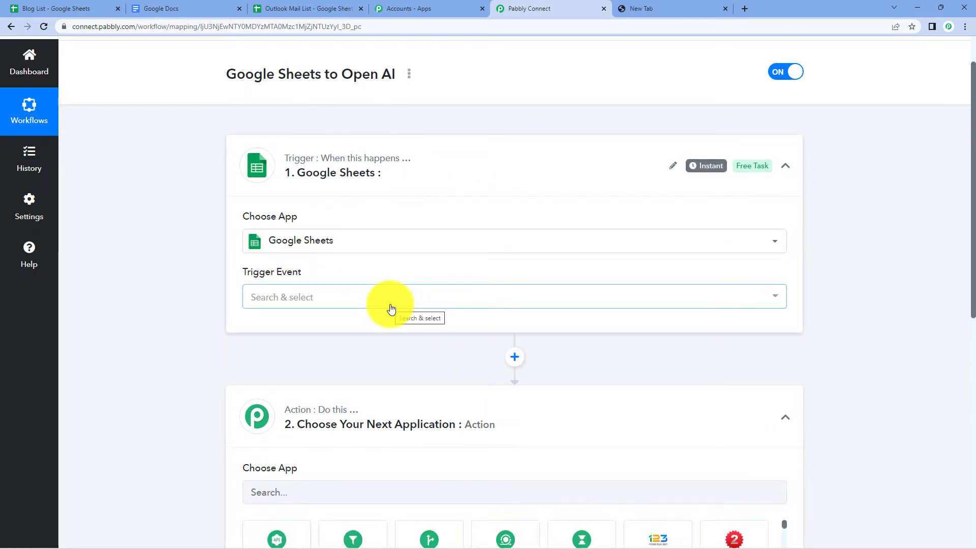
scroll(391, 308, down, 1)
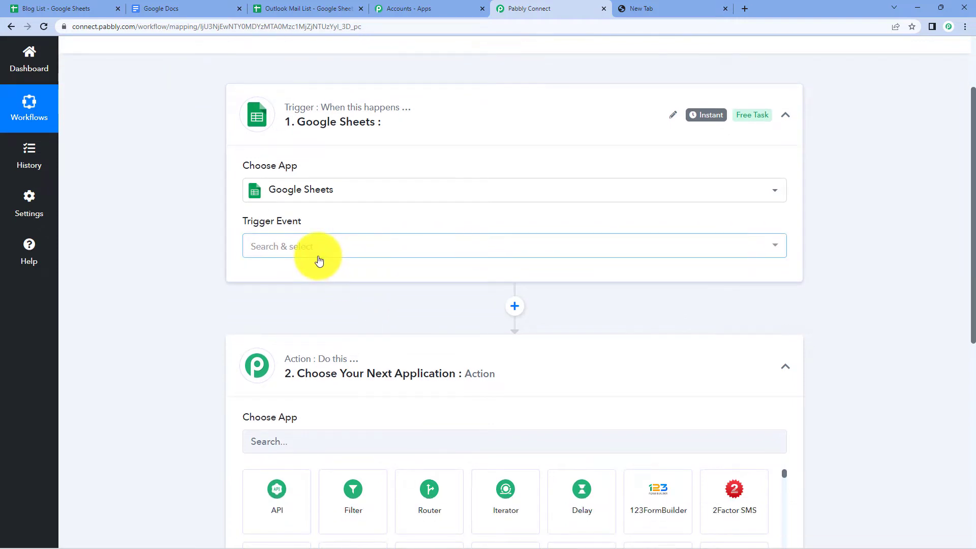
click(319, 260)
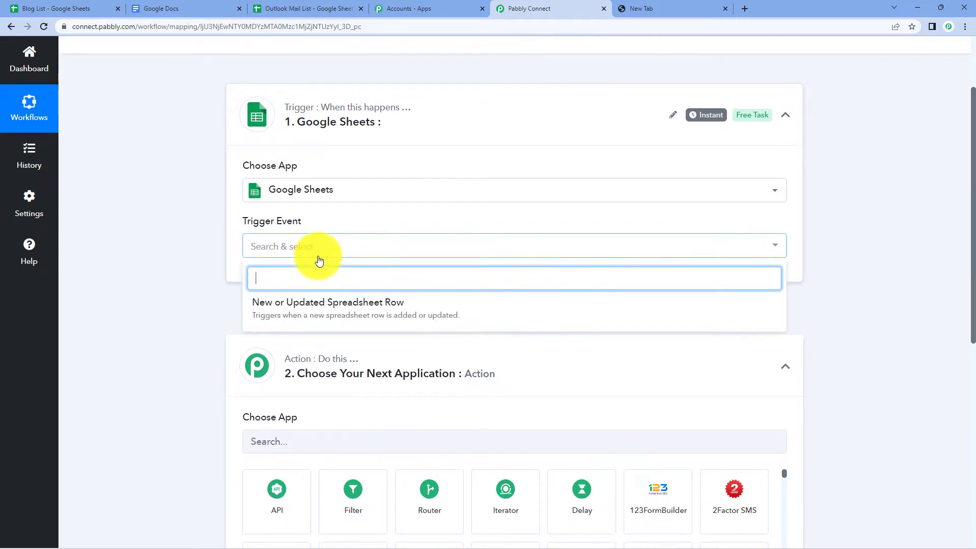
click(389, 315)
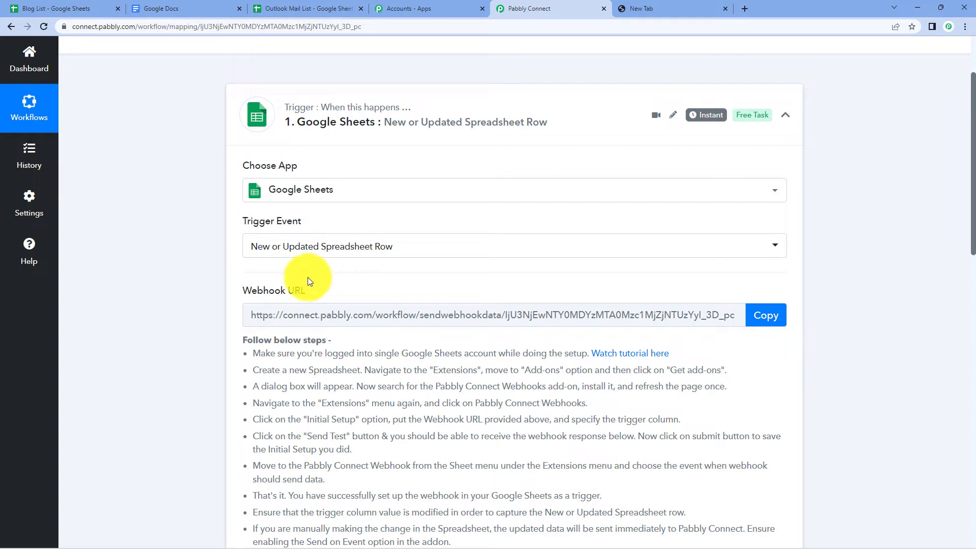
Copy the trigger's webhook URL and switch to the Blog List spreadsheet.
click(775, 317)
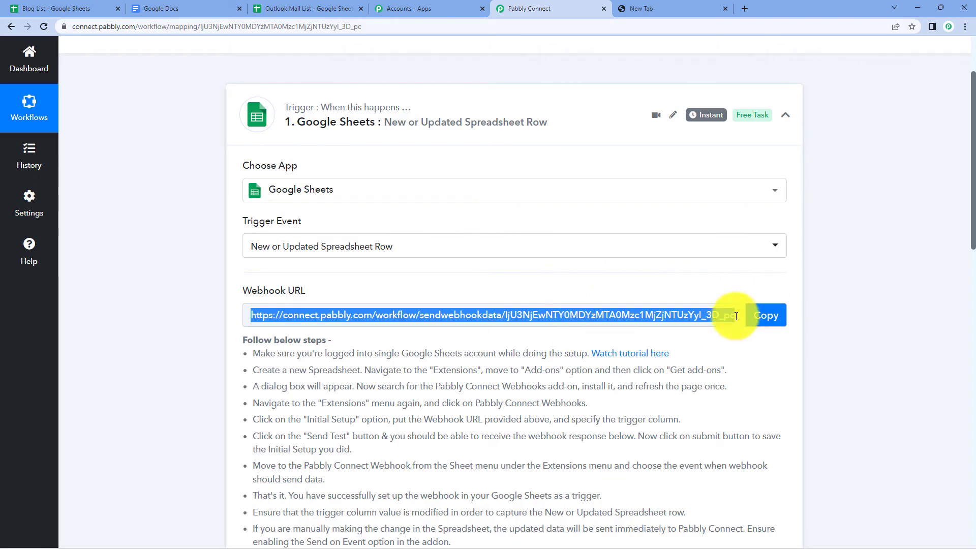
click(66, 8)
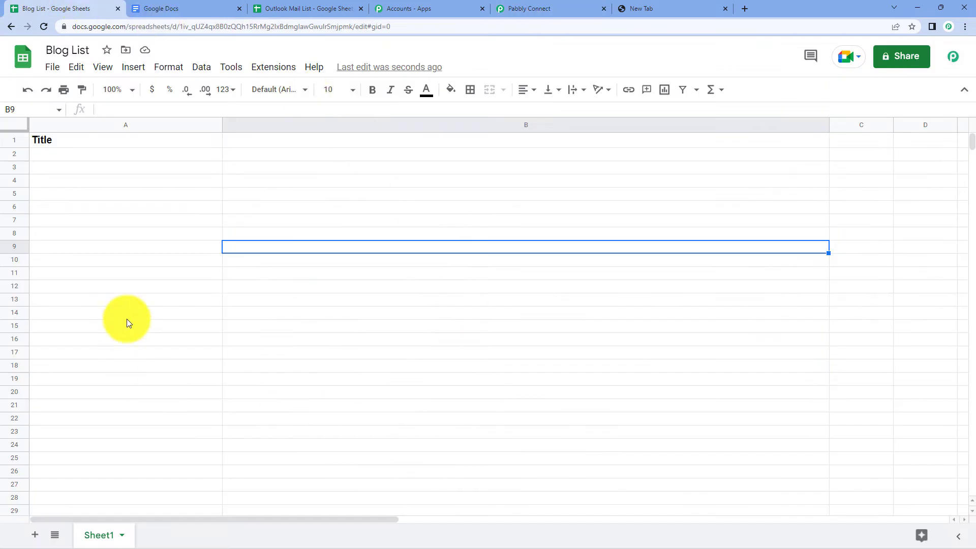
click(175, 303)
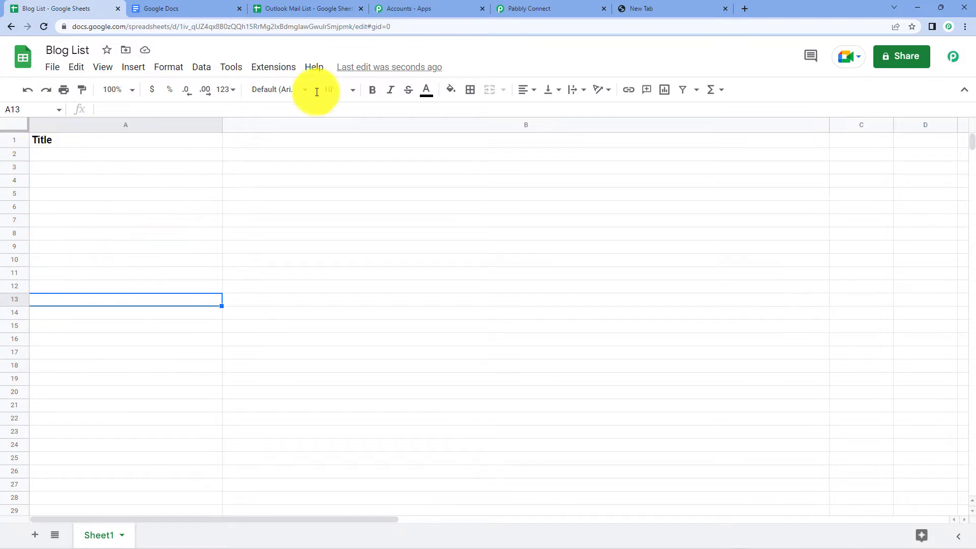
Recheck the workflow in Pabbly Connect, then return to the Blog List sheet.
click(503, 8)
scroll(520, 325, down, 5)
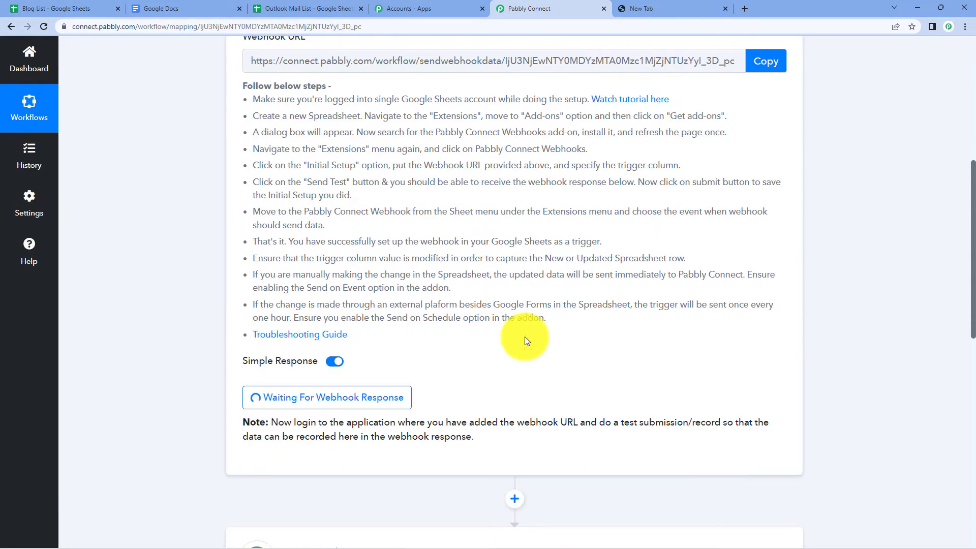
scroll(323, 172, up, 3)
click(56, 7)
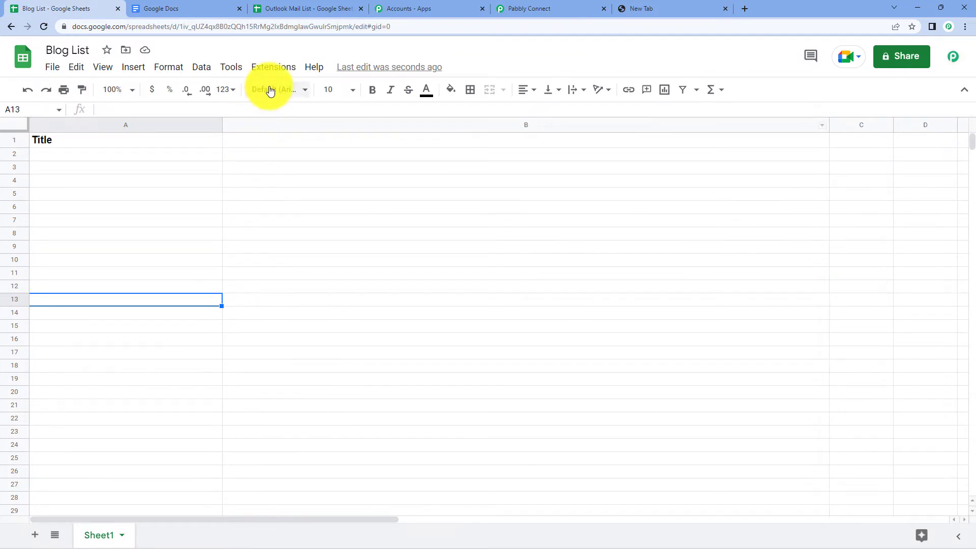
Search 'pabb' in the Sheets add-on marketplace, confirm Pabbly Connect Webhooks is installed, and close it.
click(265, 69)
mouse_move(289, 90)
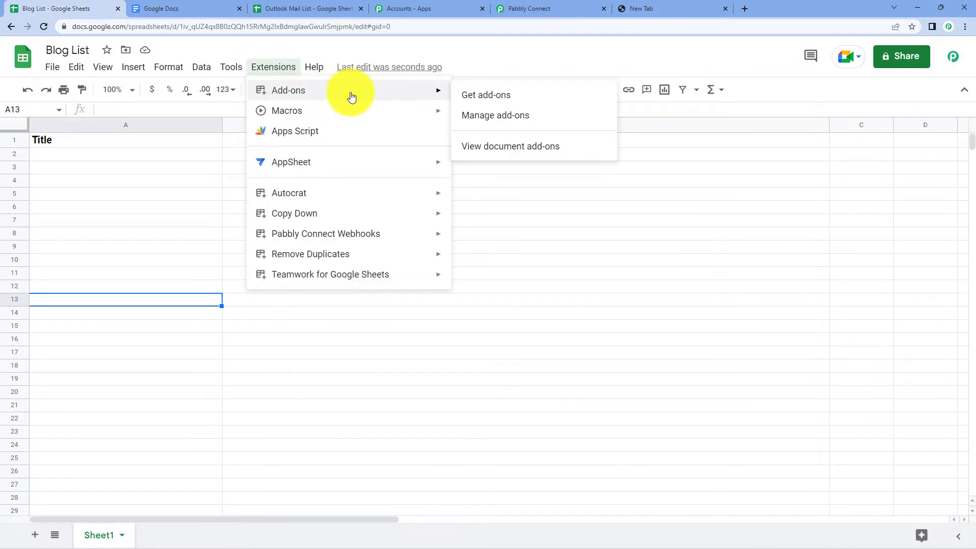
click(468, 97)
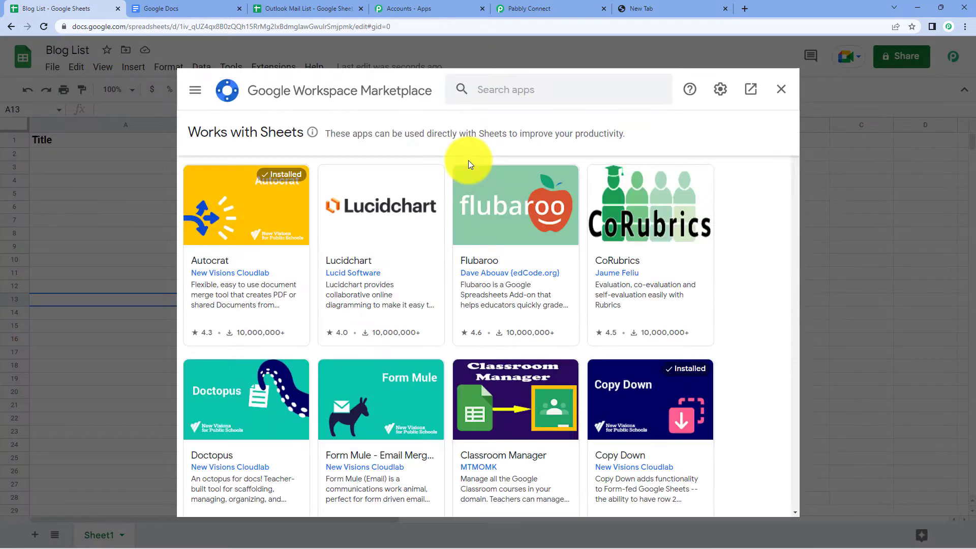
click(505, 88)
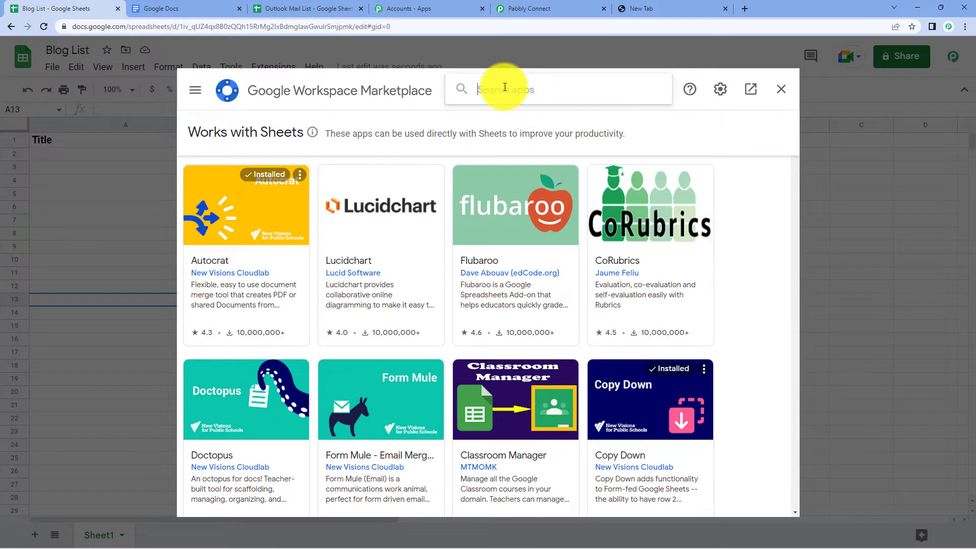
text(pabb)
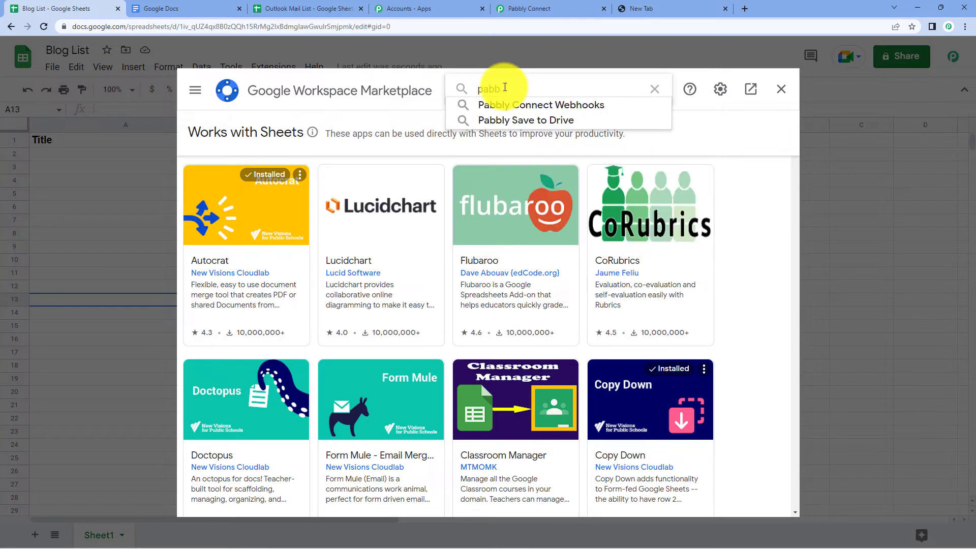
click(503, 104)
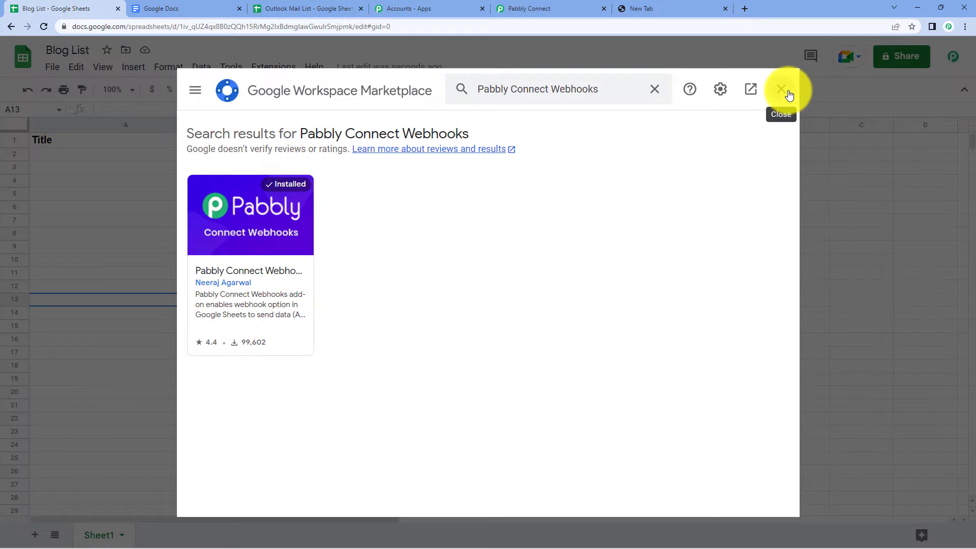
click(784, 91)
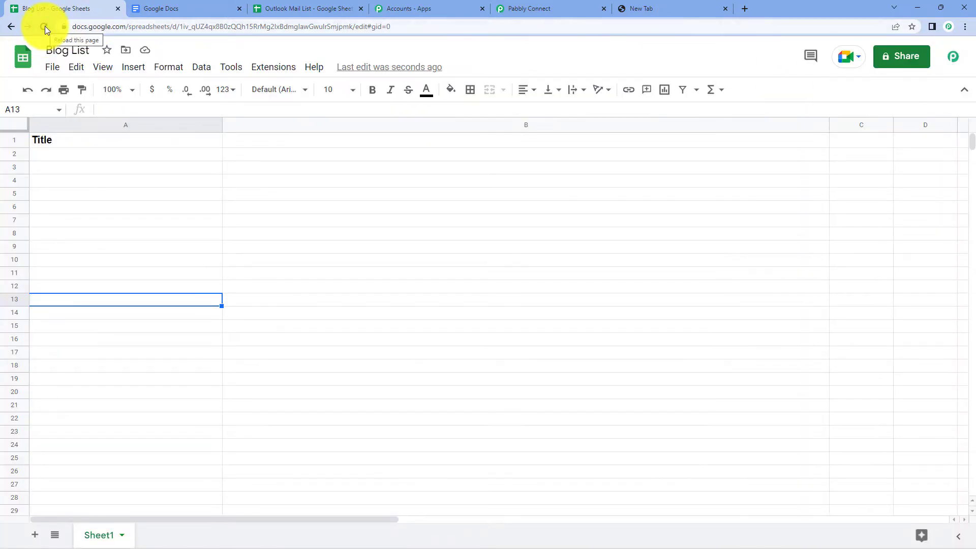
In the Pabbly Connect Webhooks Initial Setup, replace the webhook URL with the copied one.
click(257, 68)
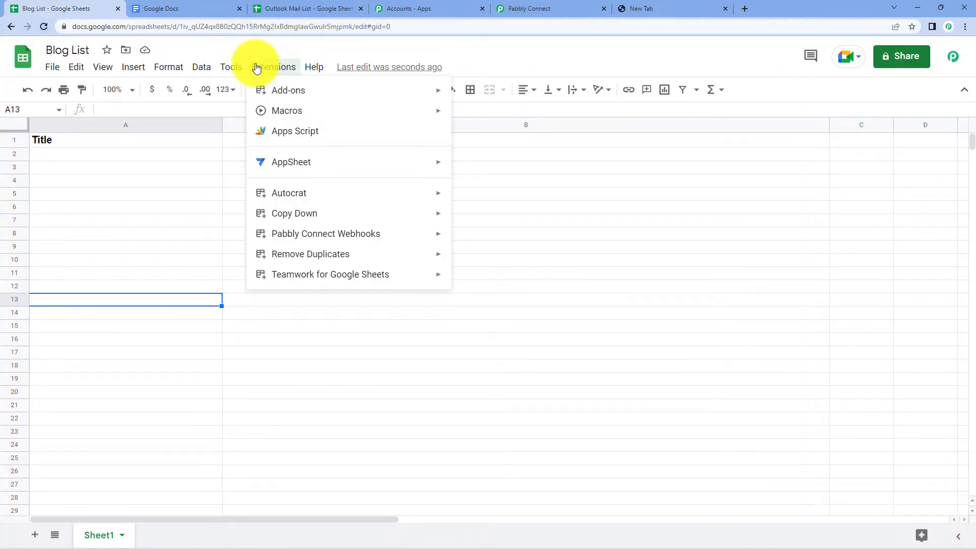
mouse_move(326, 234)
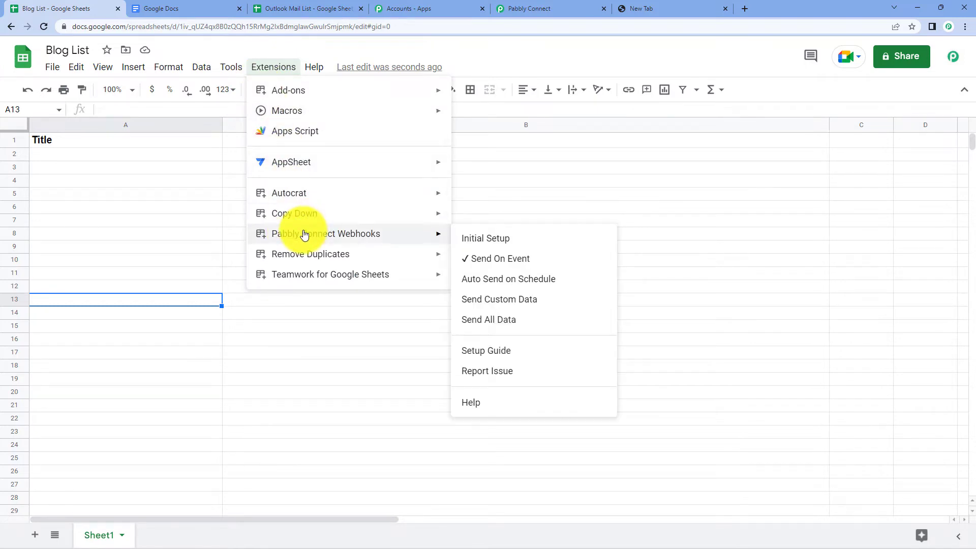
click(467, 242)
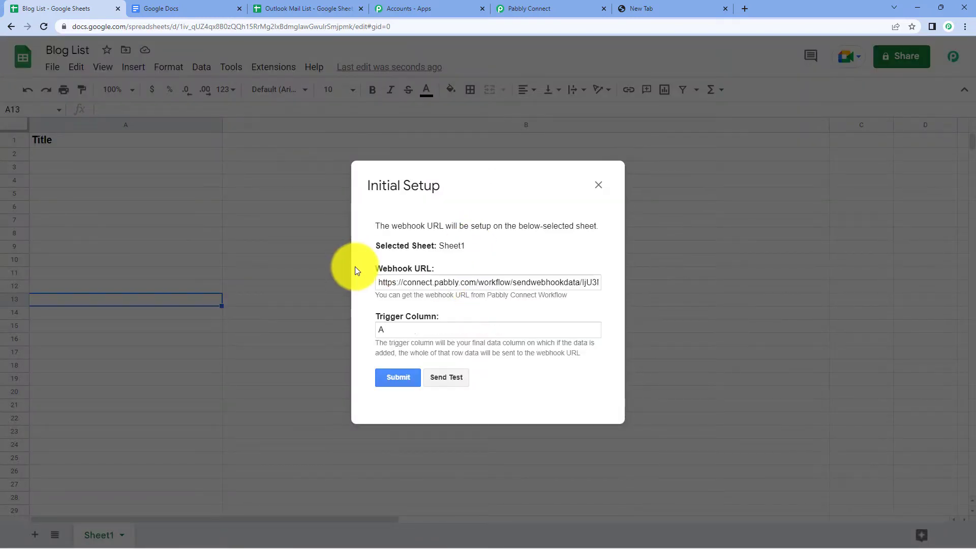
click(424, 282)
key(ctrl+a)
key(BackSpace)
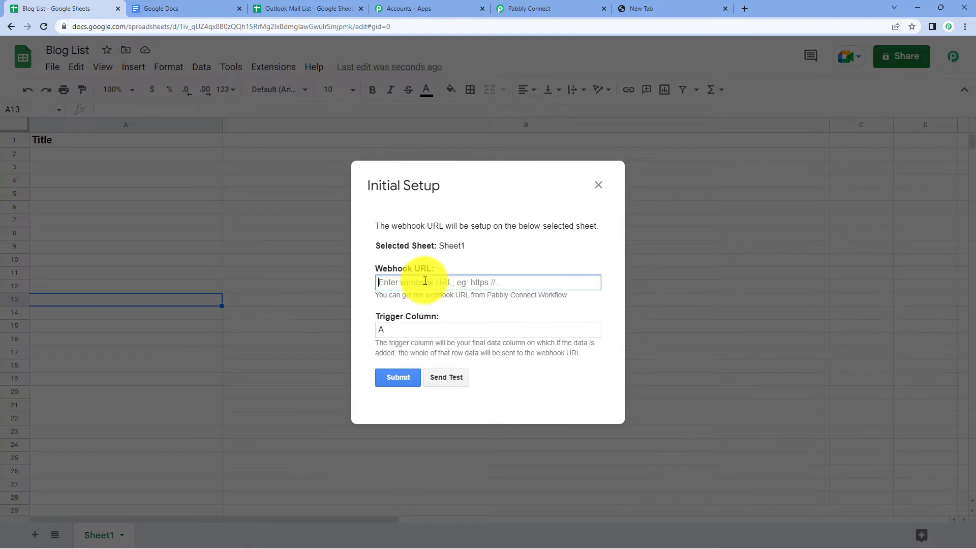
key(ctrl+v)
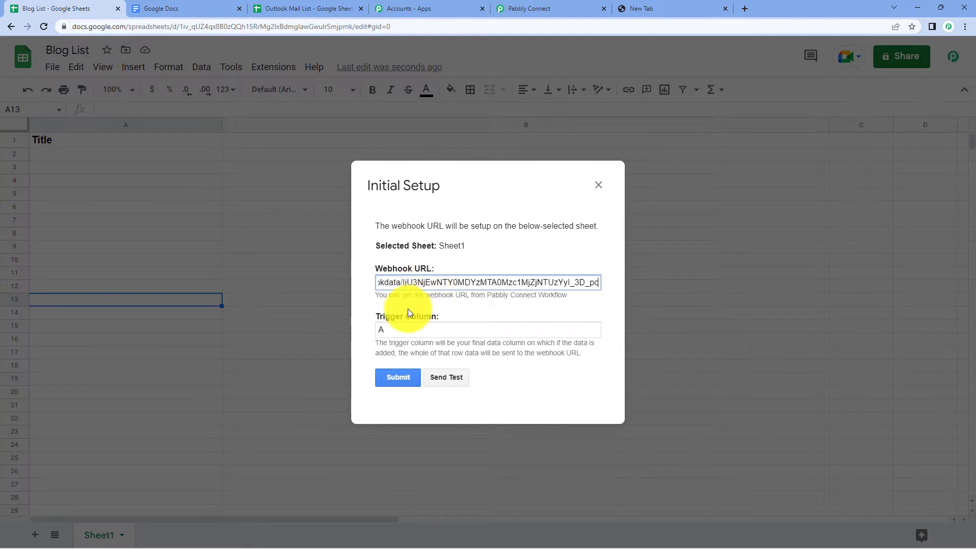
Set the trigger column to A and submit the webhook setup.
click(412, 330)
key(BackSpace)
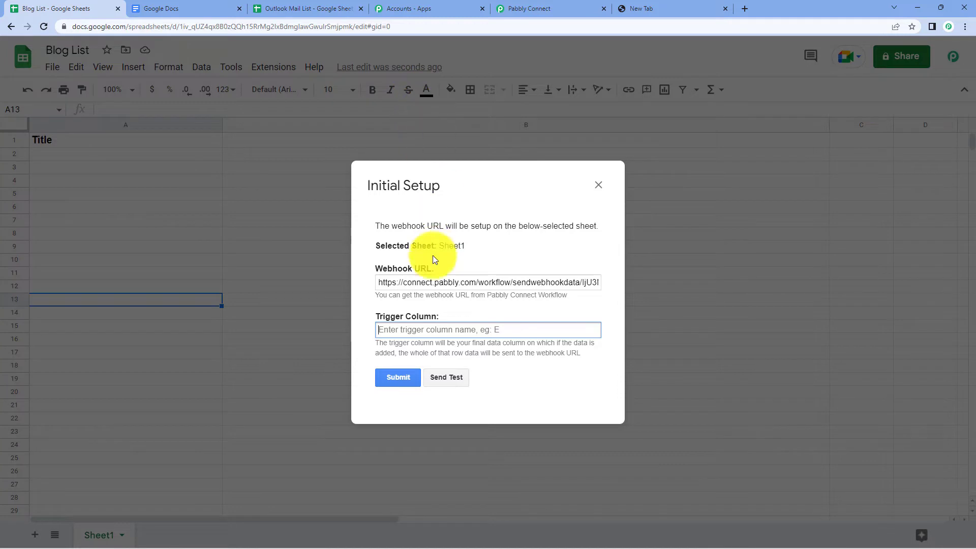
text(A)
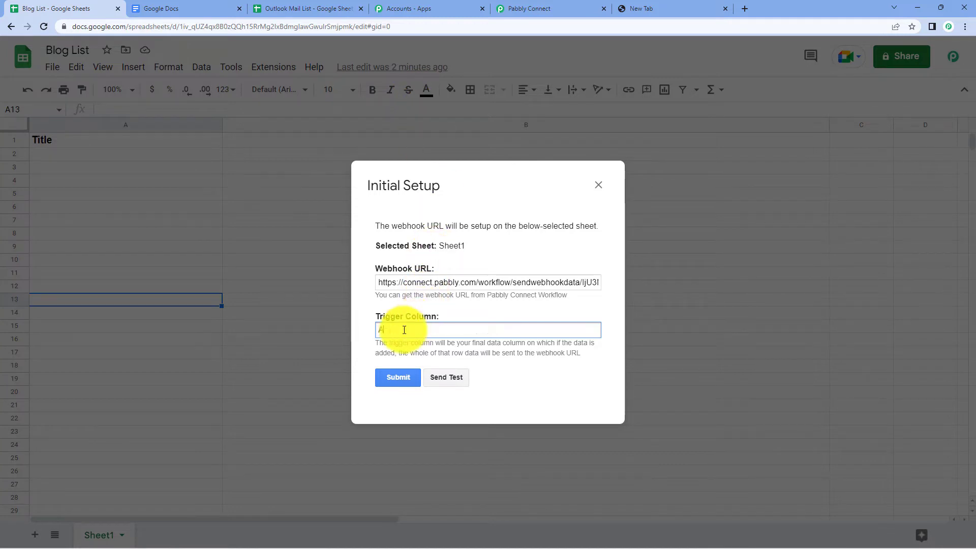
click(409, 379)
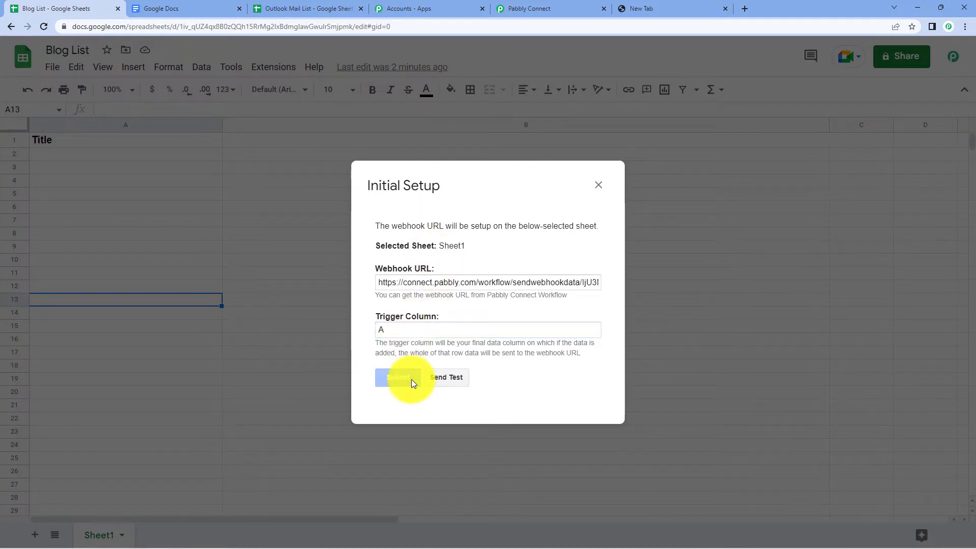
click(143, 217)
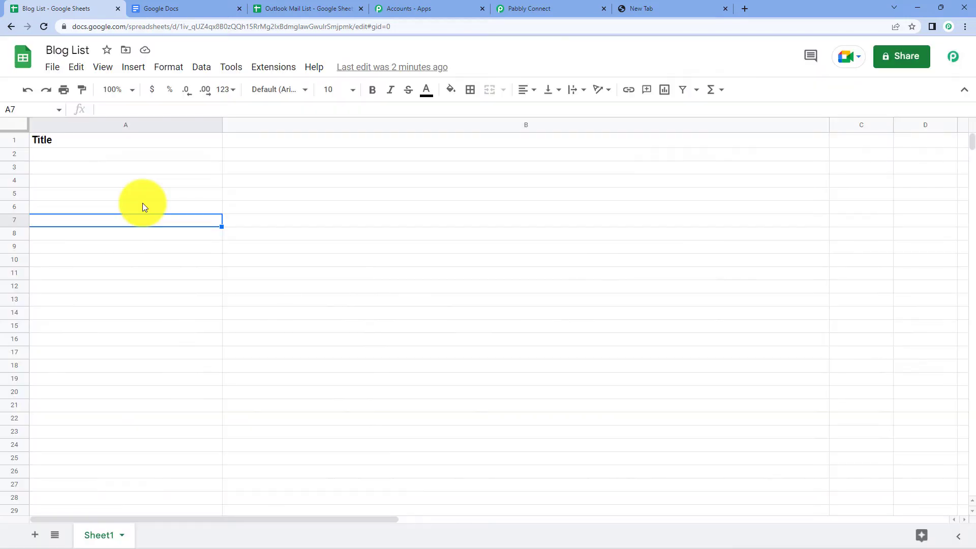
click(259, 73)
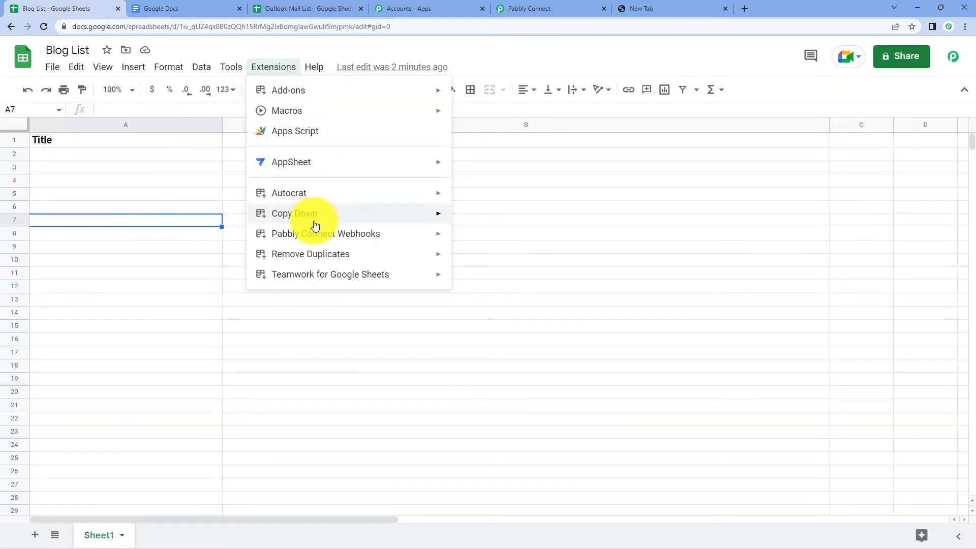
mouse_move(325, 234)
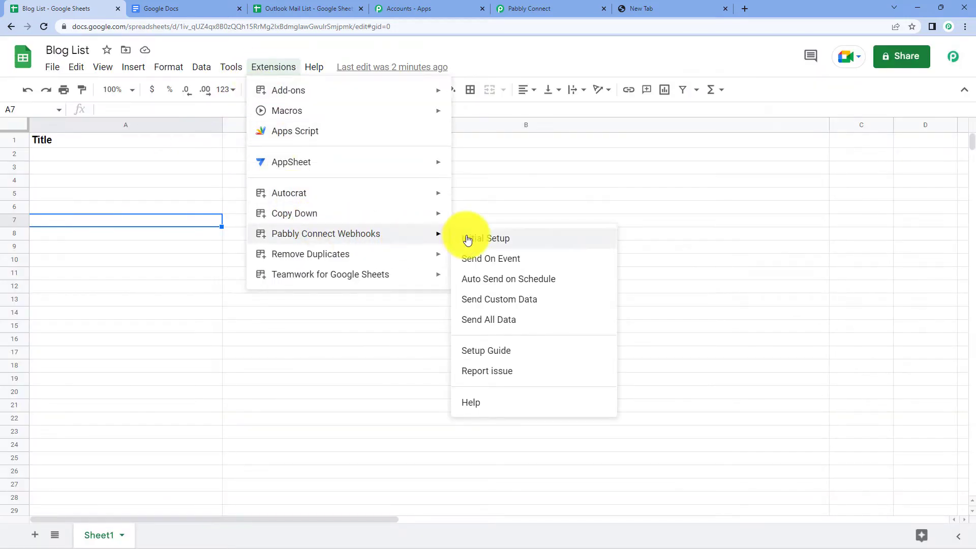
Enable the add-on's Send On Event option so each edit is sent.
click(482, 259)
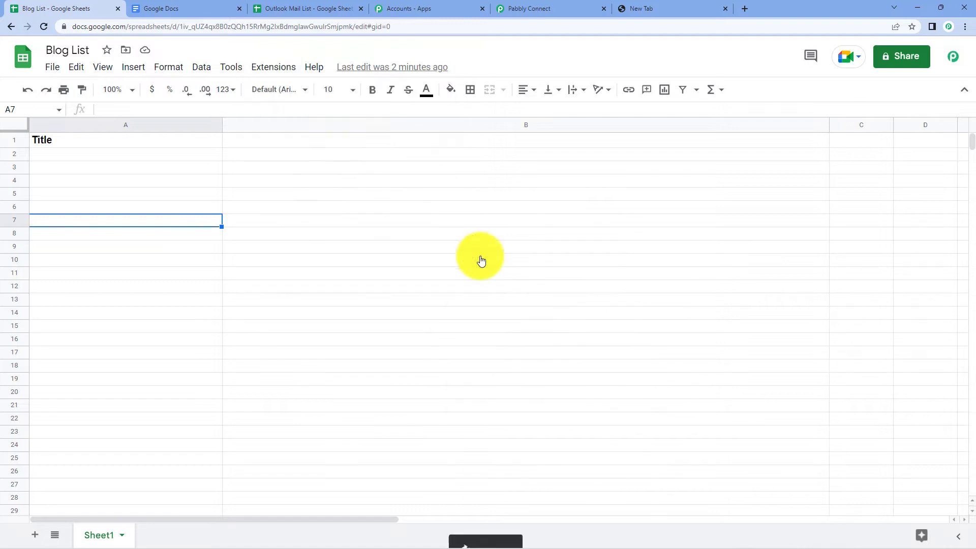
click(254, 69)
mouse_move(326, 234)
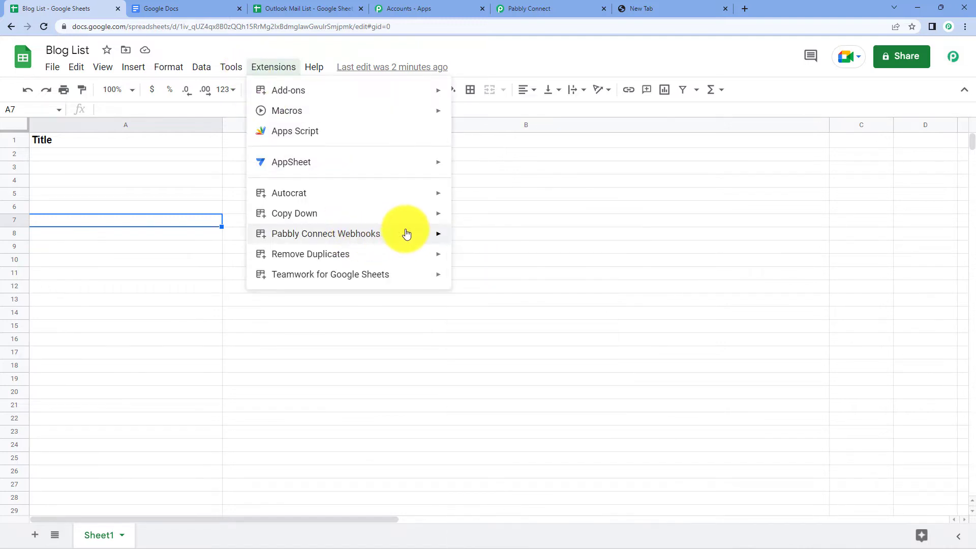
click(632, 181)
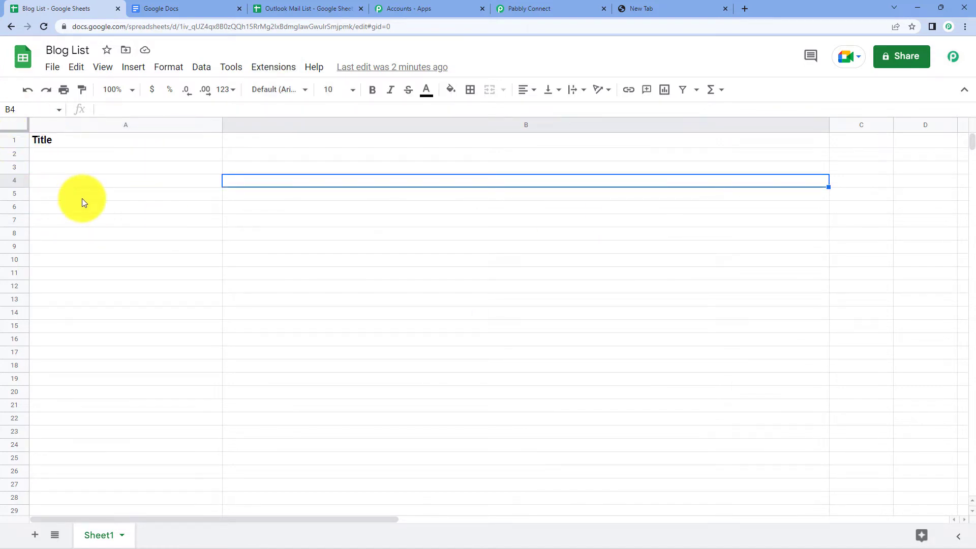
Enter 'How to ride a motorcycle' in cell A2 under Title.
double_click(83, 156)
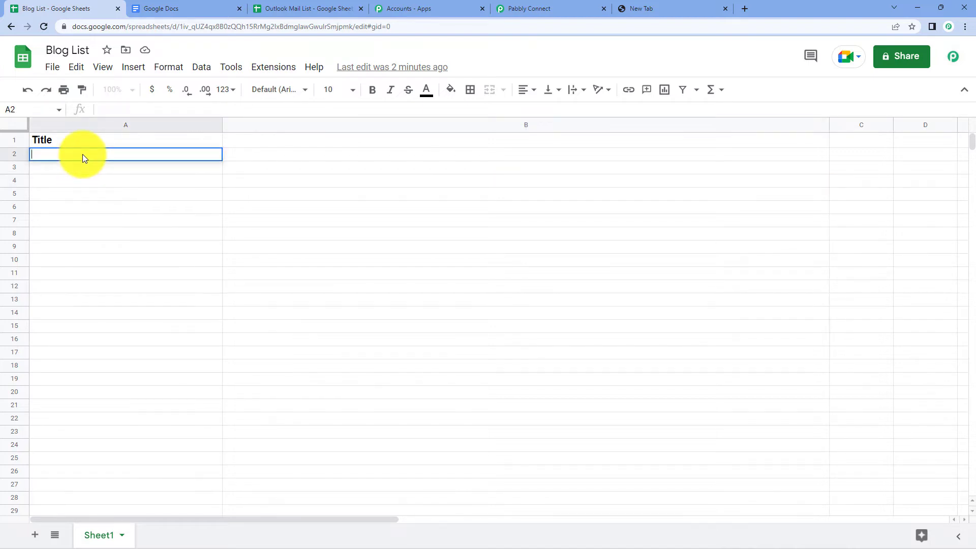
text(How to)
key(BackSpace)
text(ride )
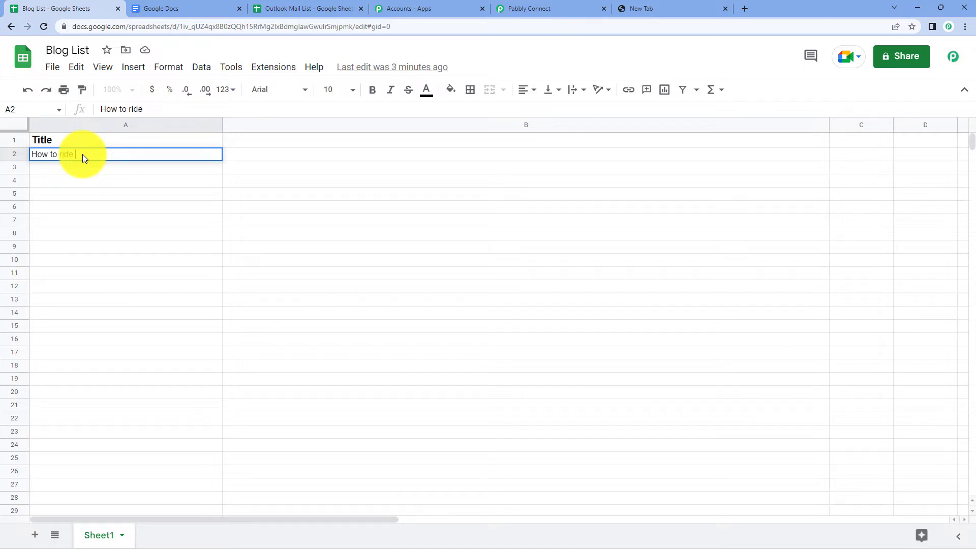
text(a motorc)
text(ycle)
key(Return)
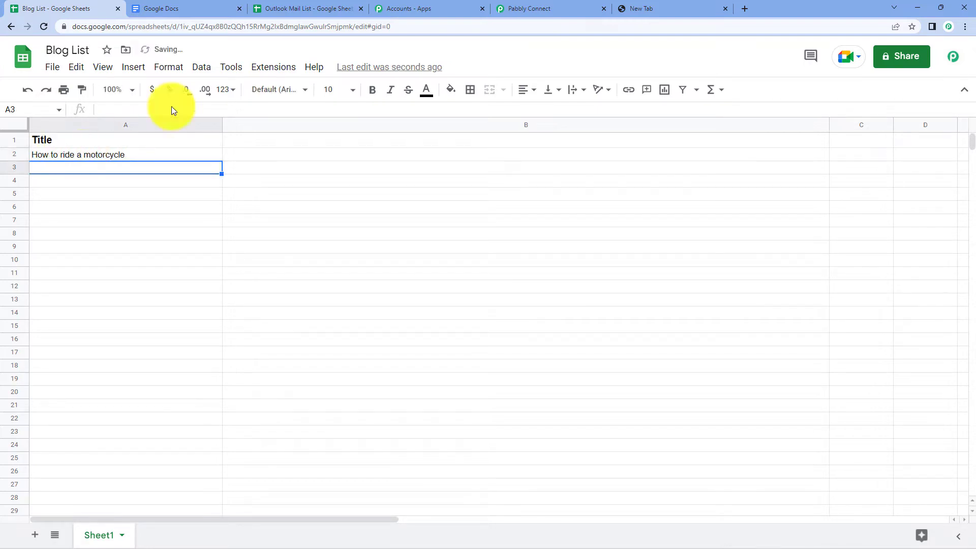
Review the trigger's captured response in Pabbly Connect: Title 'How to ride a motorcycle', Sheet1, row 2.
click(537, 7)
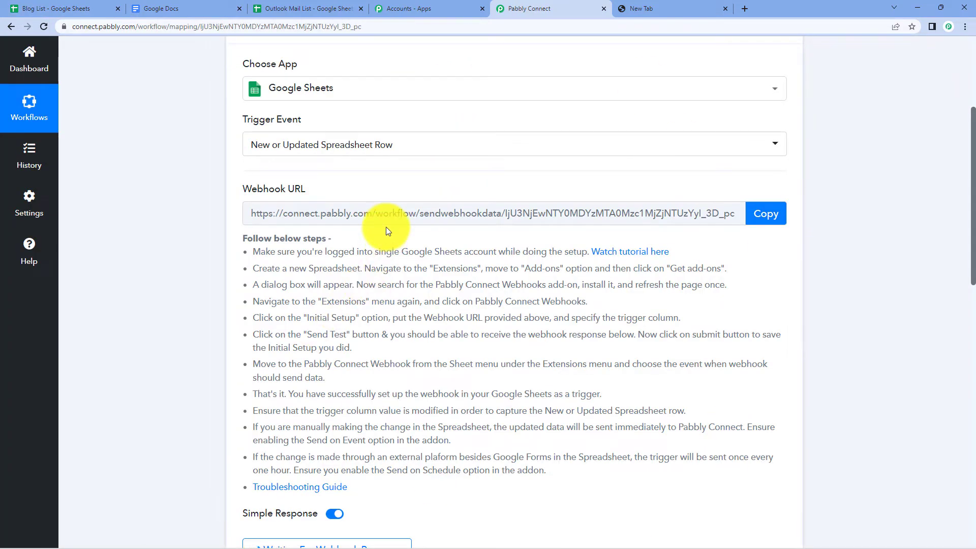
scroll(387, 218, down, 4)
scroll(506, 140, down, 5)
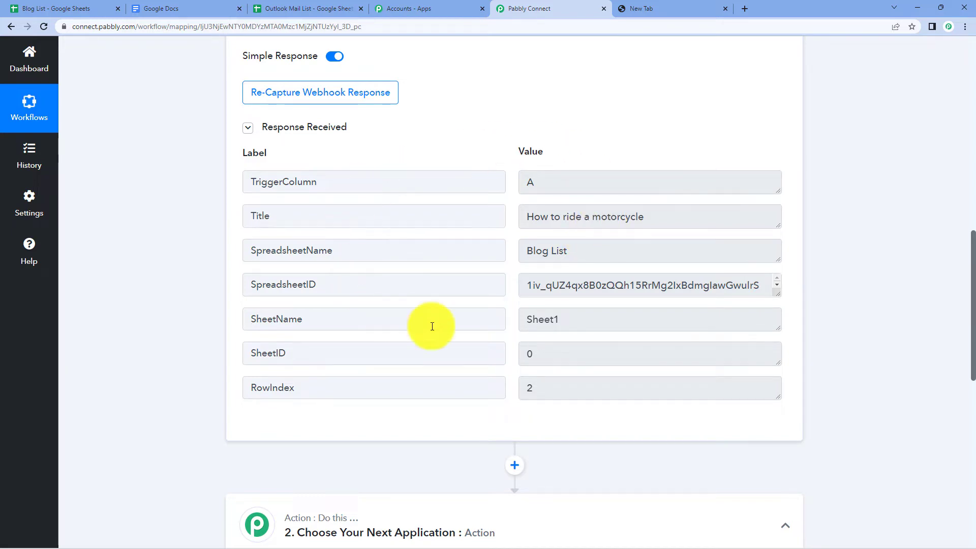
scroll(564, 189, up, 5)
scroll(562, 188, up, 7)
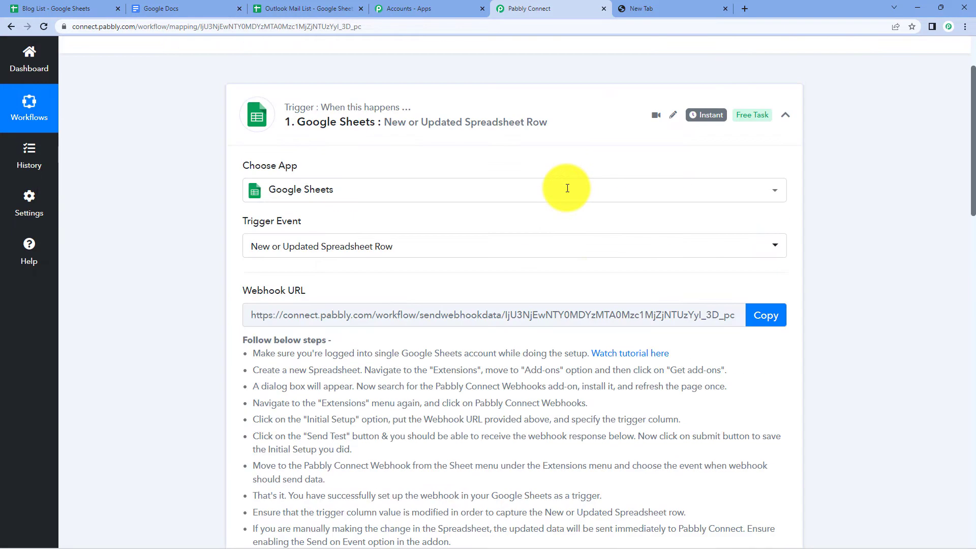
Collapse the Google Sheets trigger and pick OpenAI as the action app.
click(512, 110)
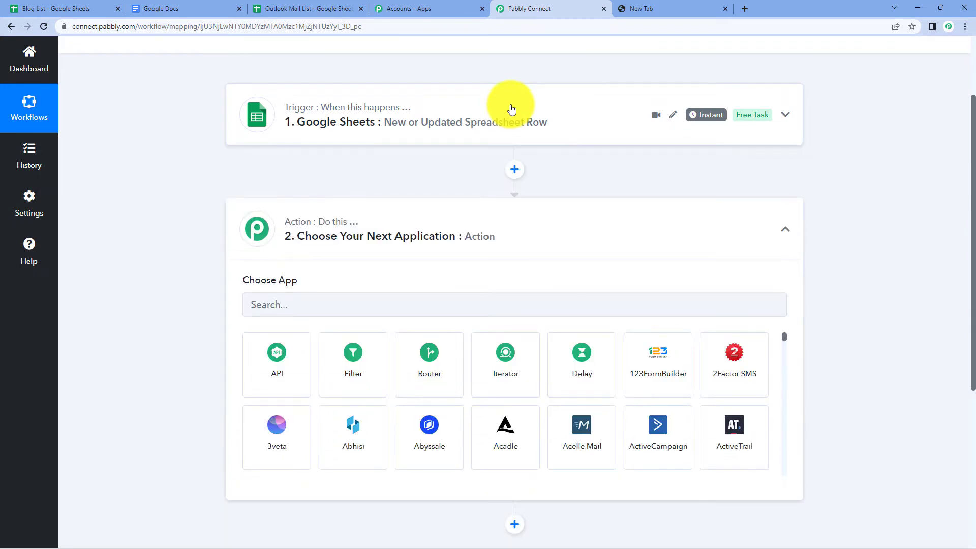
mouse_move(456, 237)
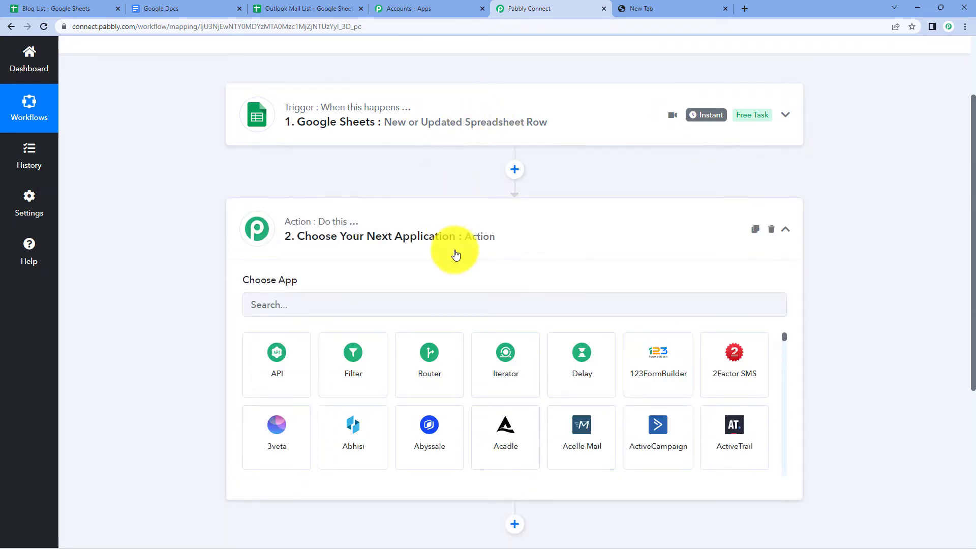
click(426, 304)
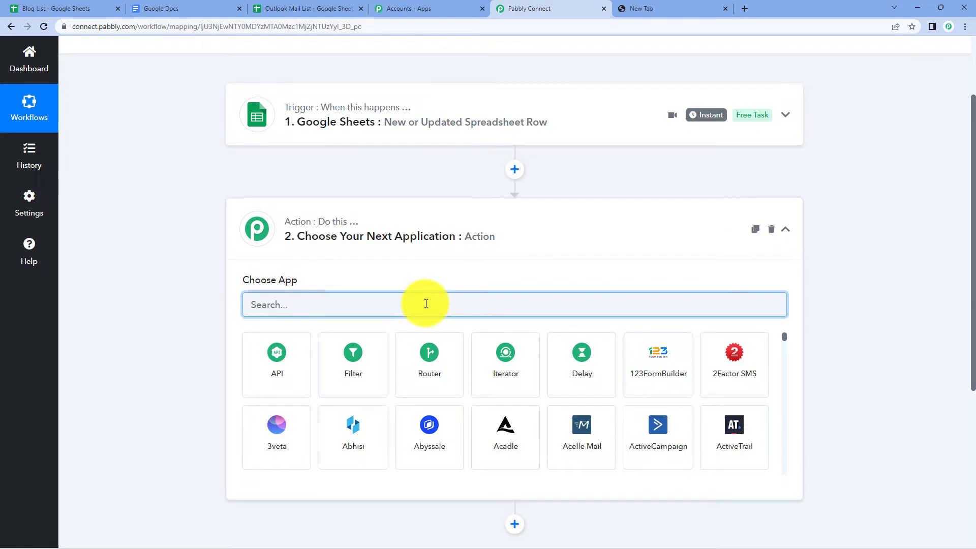
text(open)
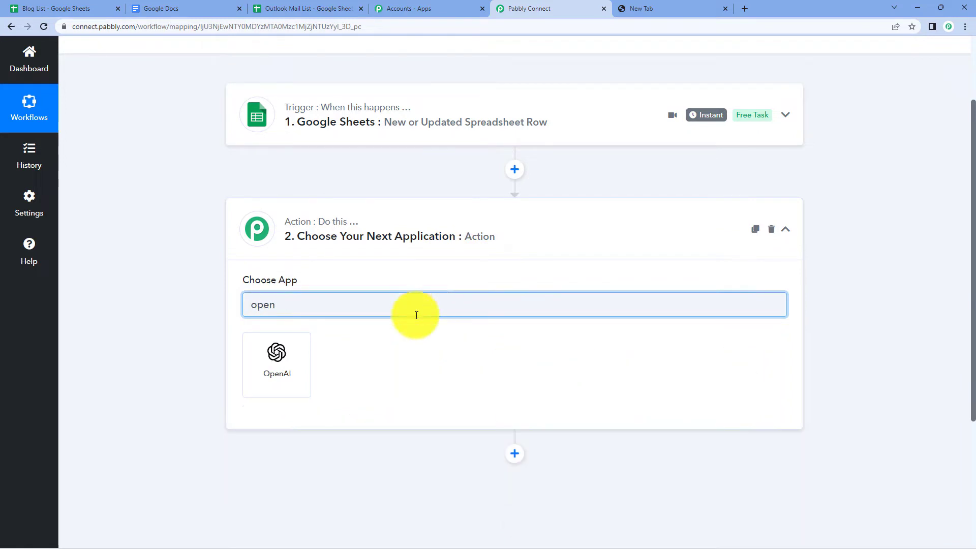
click(279, 354)
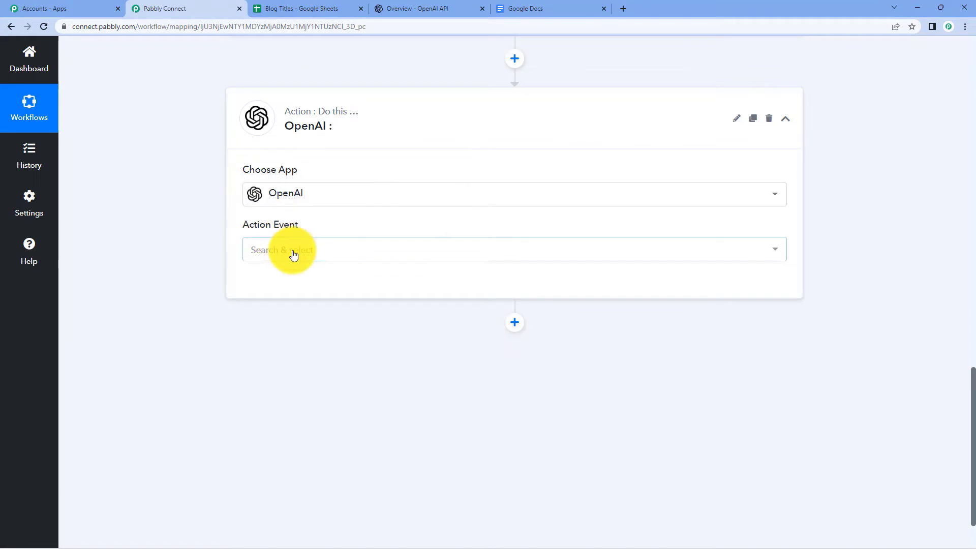
Choose the Generate Content event and start adding a new OpenAI connection.
click(293, 252)
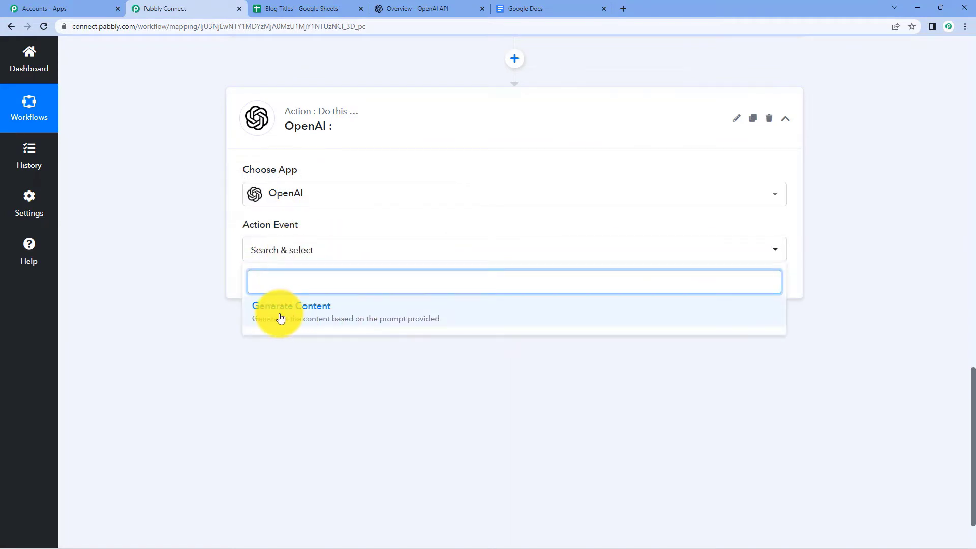
click(320, 320)
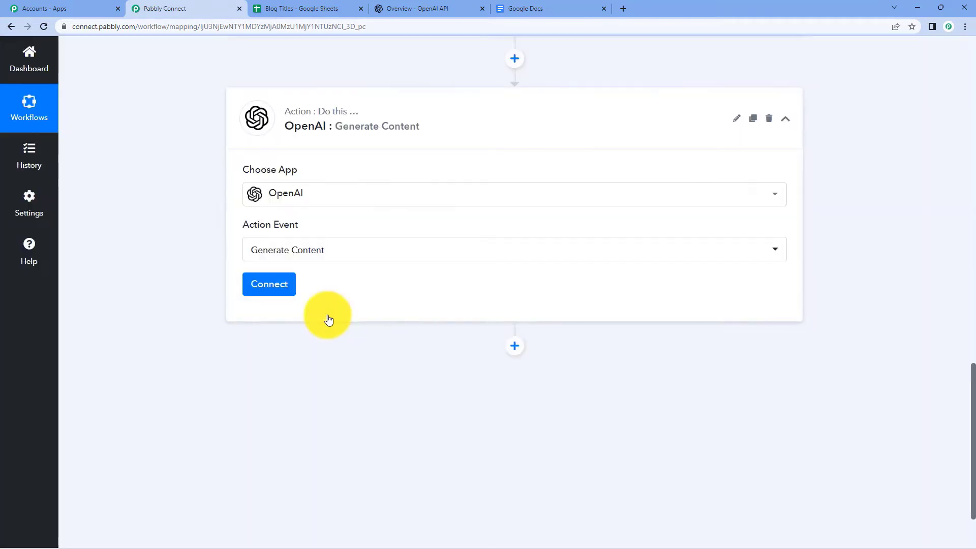
click(275, 295)
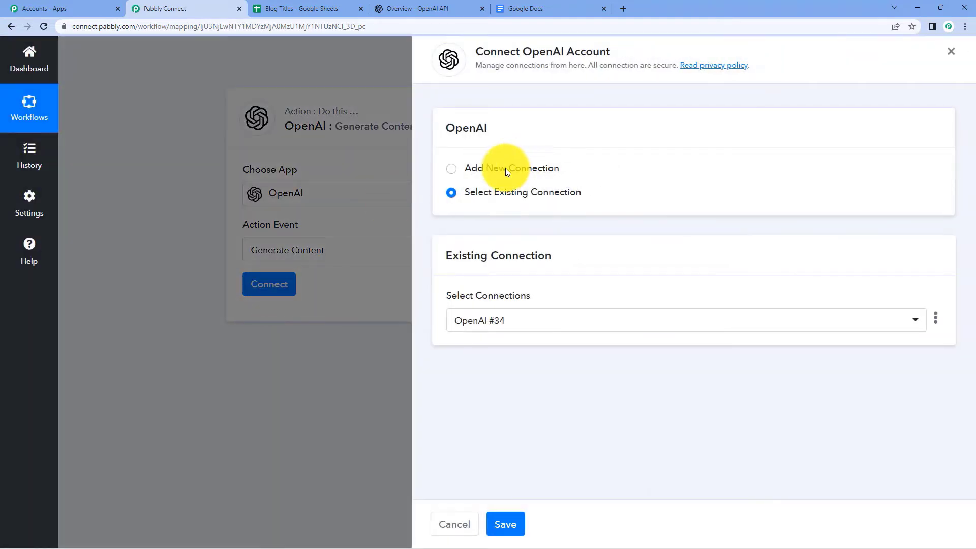
click(507, 169)
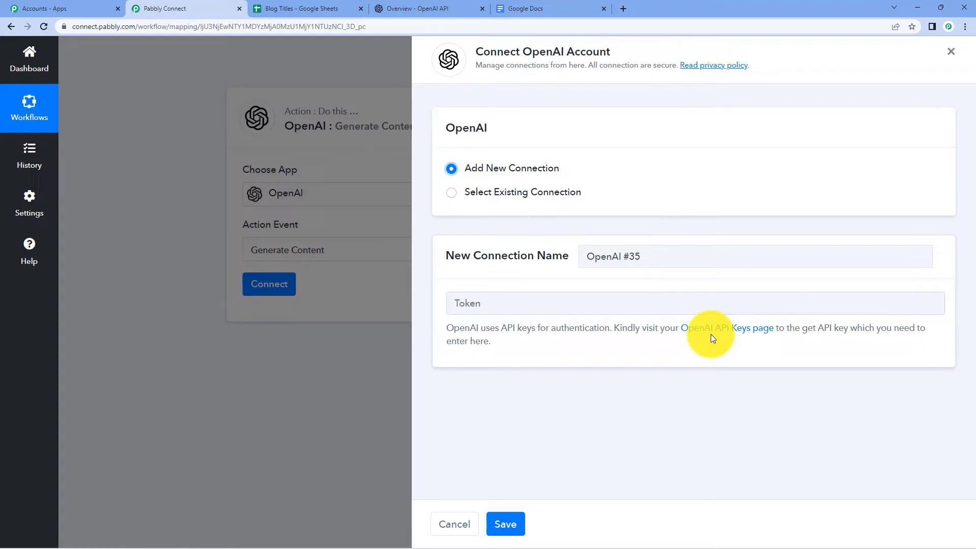
Copy the existing secret key from OpenAI's API keys page and return to Pabbly Connect.
click(406, 8)
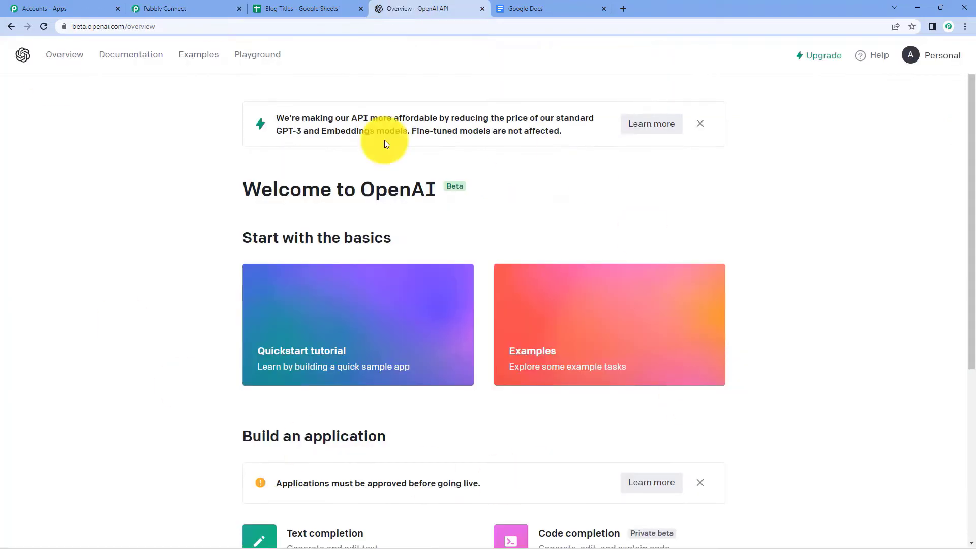
click(183, 8)
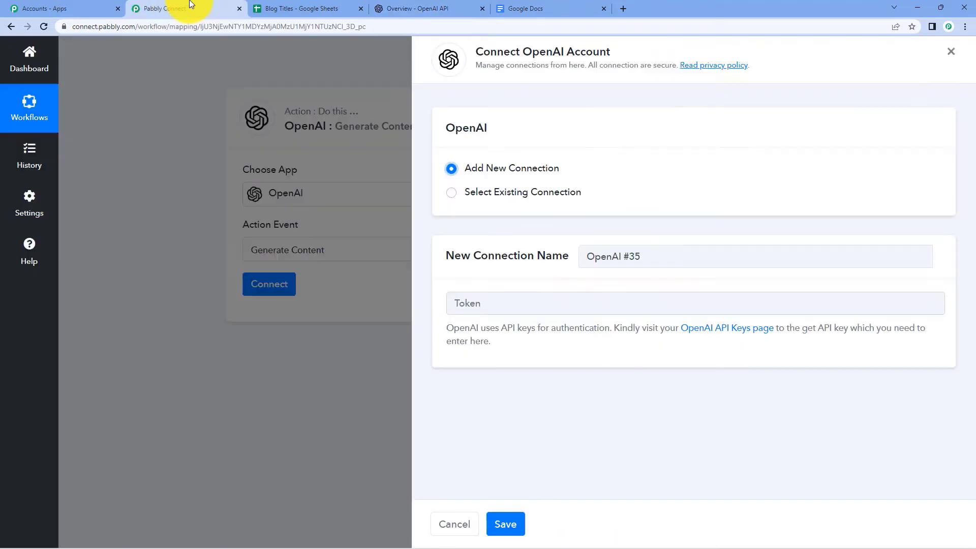
click(397, 8)
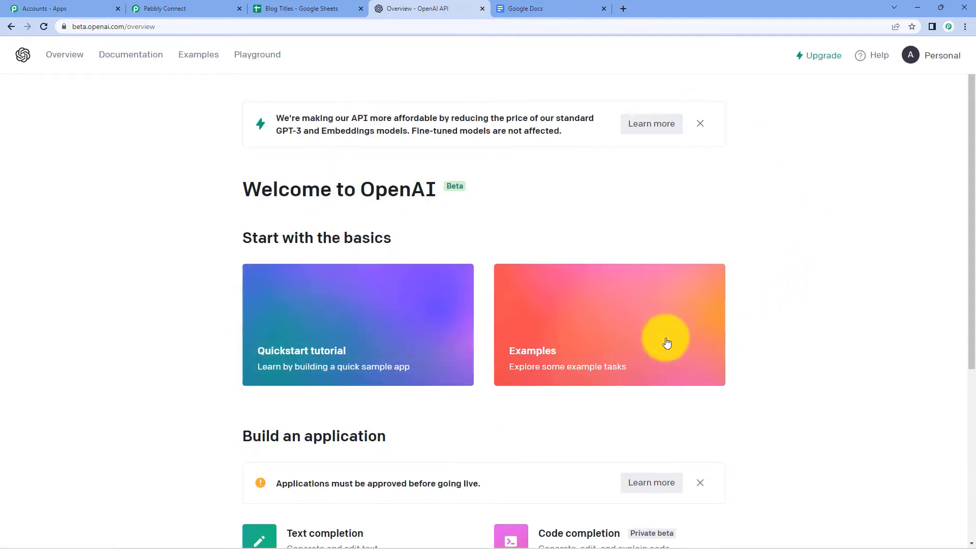
click(188, 8)
click(716, 336)
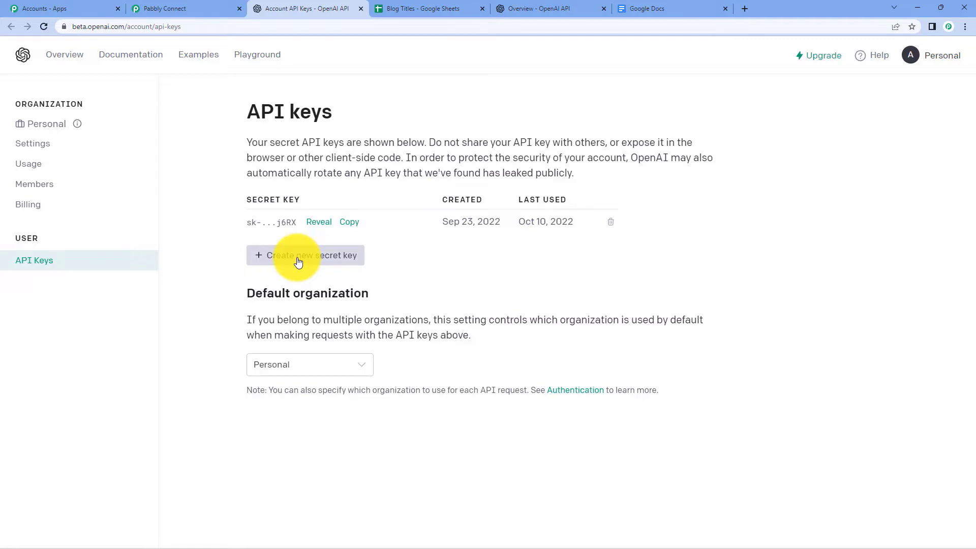
click(349, 223)
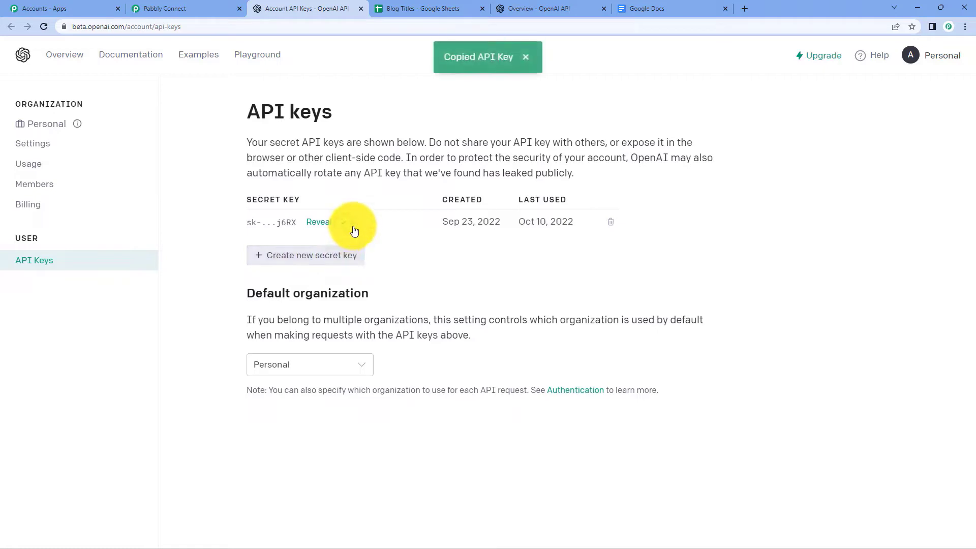
click(203, 9)
Paste the copied API key as the Token, save the connection, then switch to the OpenAI overview page.
right_click(536, 298)
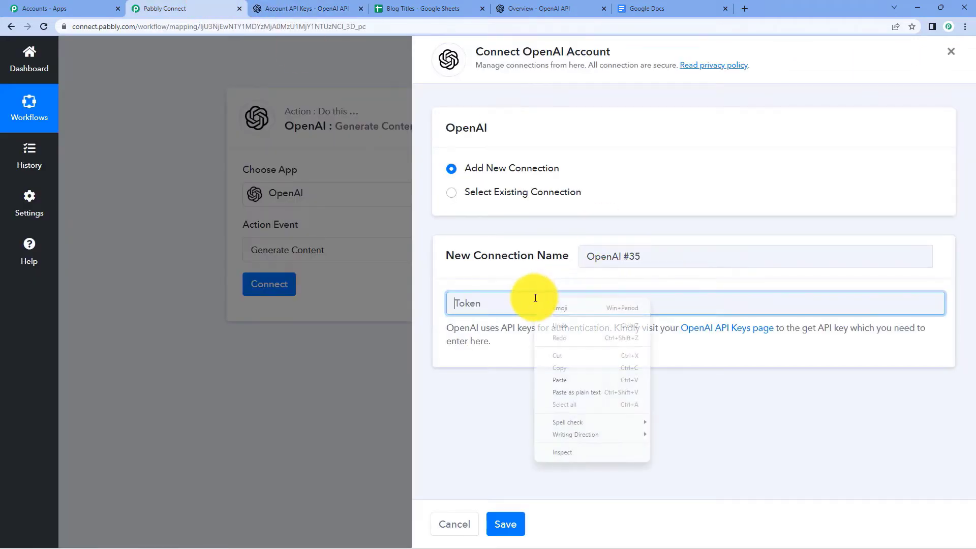
click(583, 378)
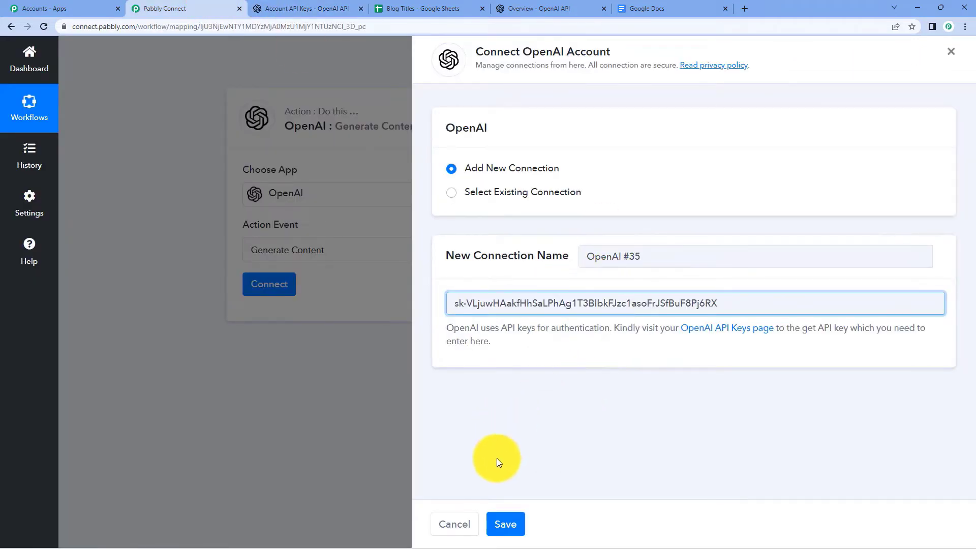
click(505, 524)
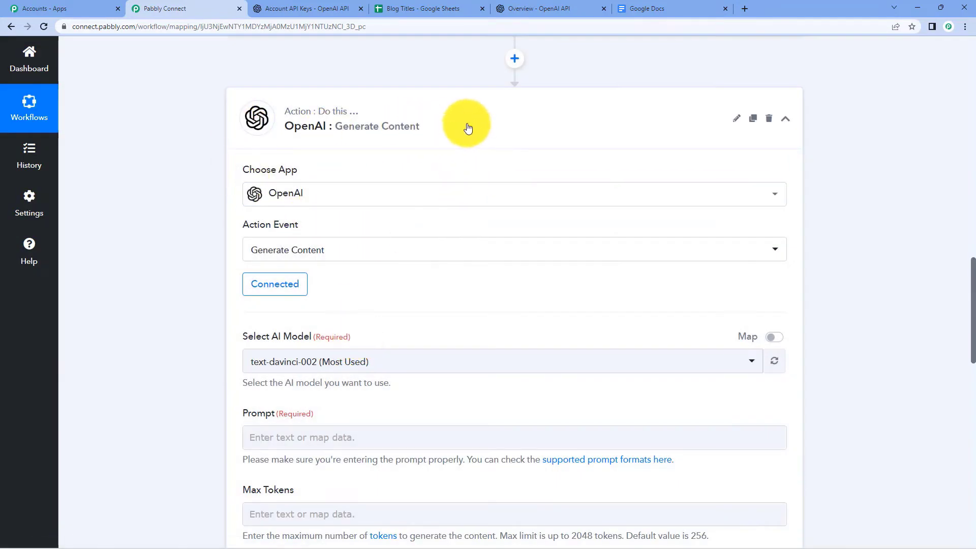
scroll(469, 128, down, 1)
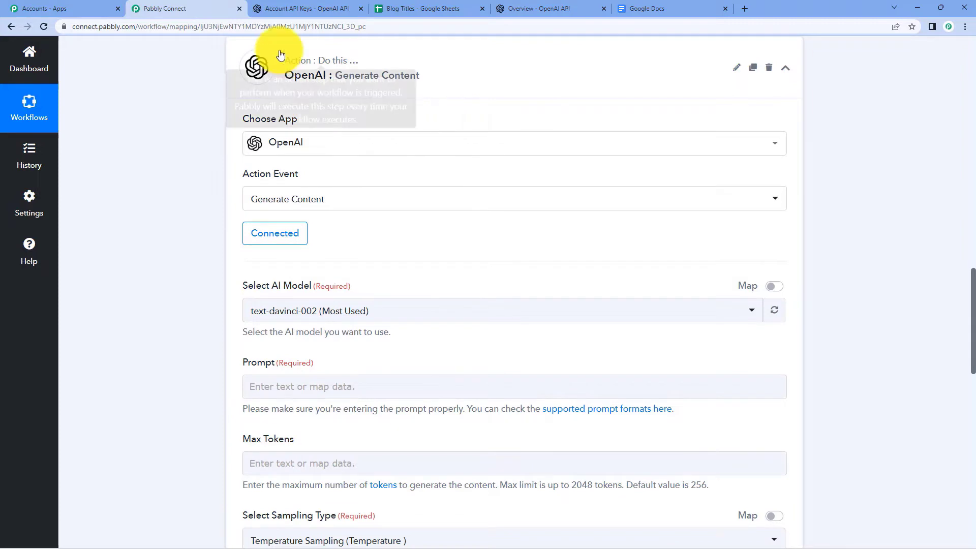
click(569, 8)
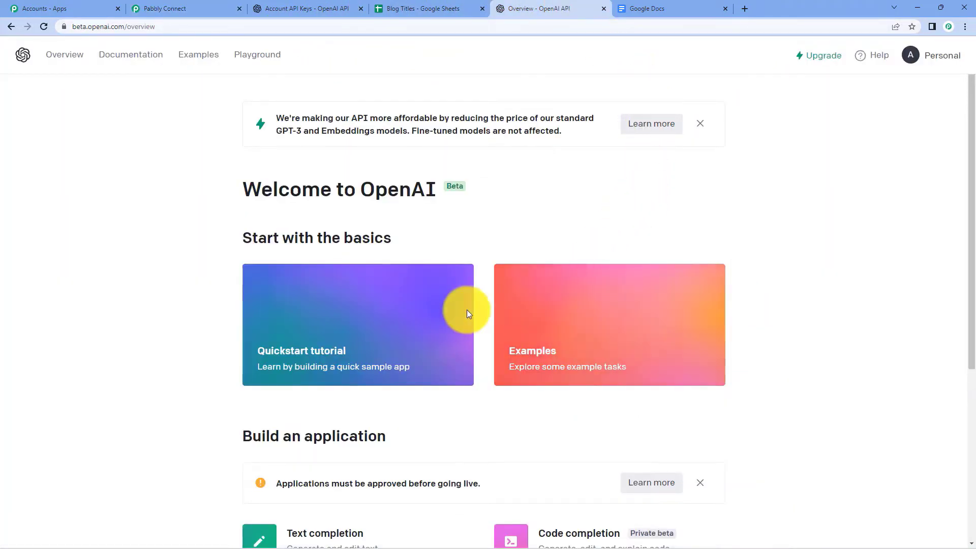
In the Playground, submit the prompt 'Write a tagline for School'.
click(254, 60)
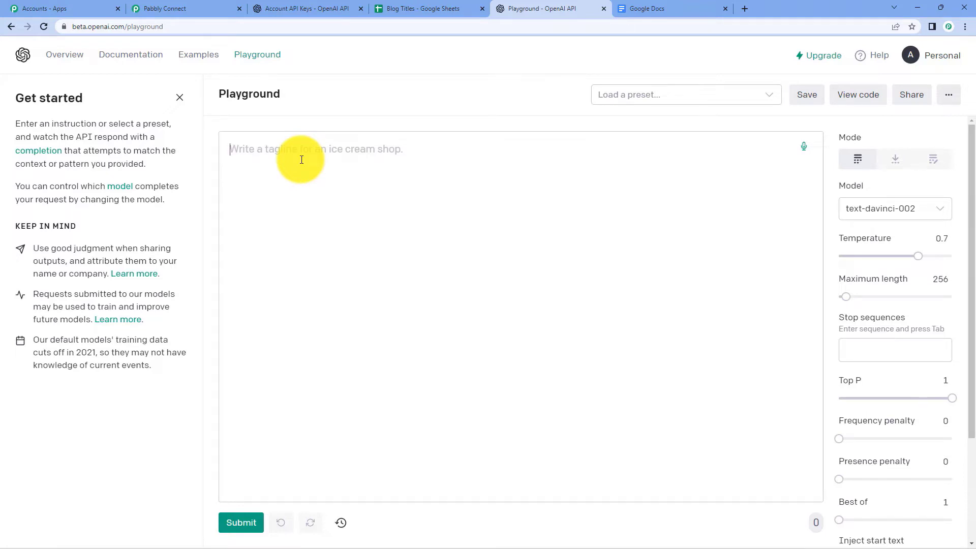
text(Wrir)
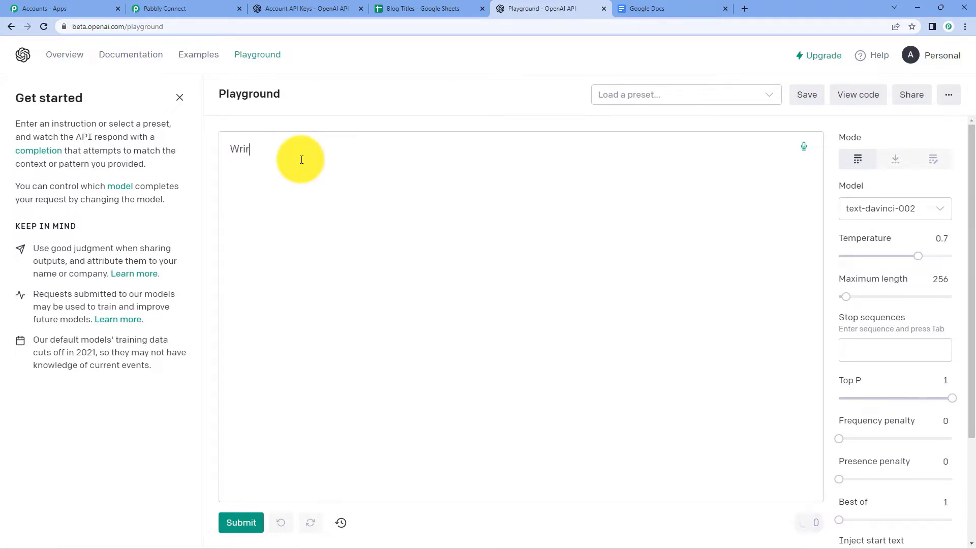
key(BackSpace)
text(te a tagline)
text( for)
text( School)
click(254, 524)
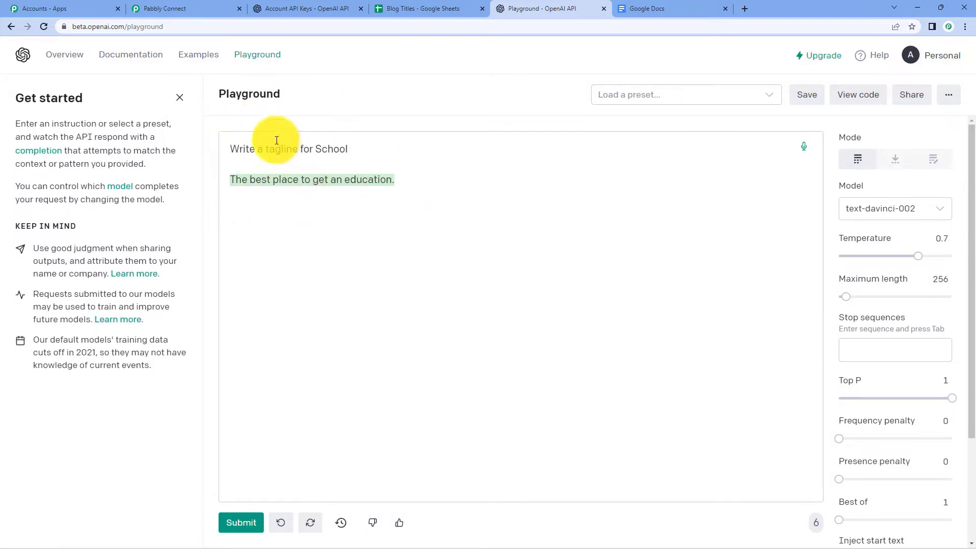
Delete the generated tagline and change the prompt to 'Write a short story on College'.
drag(391, 187, 231, 179)
key(BackSpace)
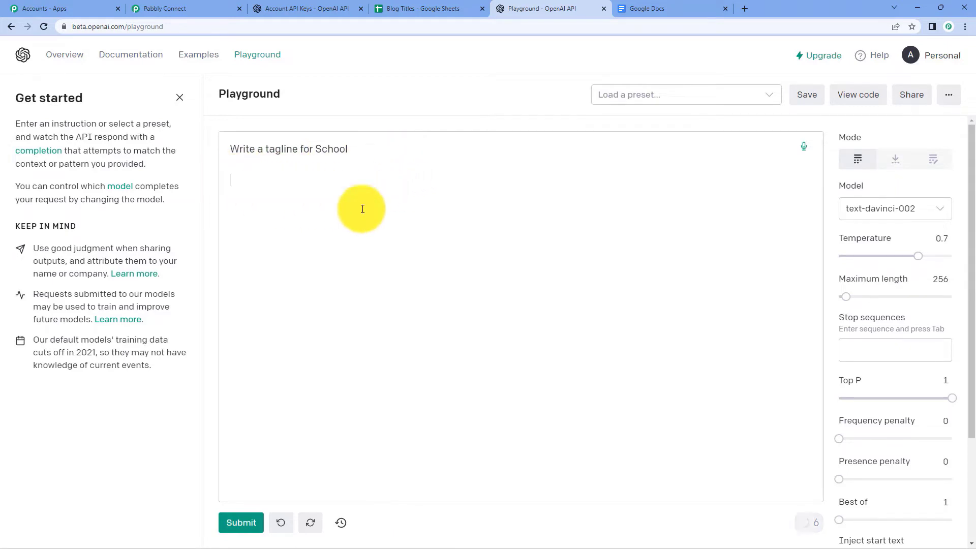
click(299, 152)
key(BackSpace)
key(BackSpace)
key(BackSpace)
key(BackSpace)
key(BackSpace)
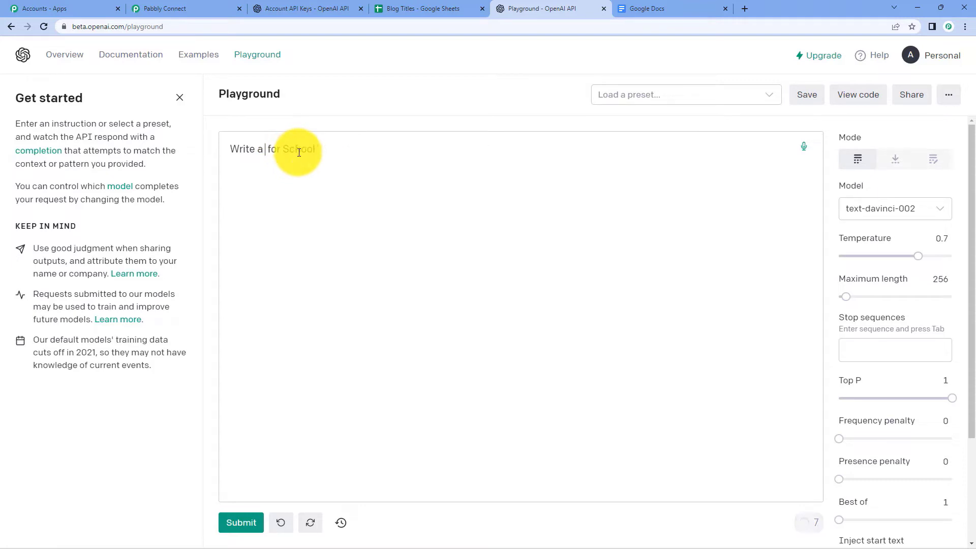
key(BackSpace)
key(BackSpace)
text(shoet)
key(BackSpace)
key(BackSpace)
text(rt story)
key(BackSpace)
key(BackSpace)
key(BackSpace)
key(BackSpace)
text(on)
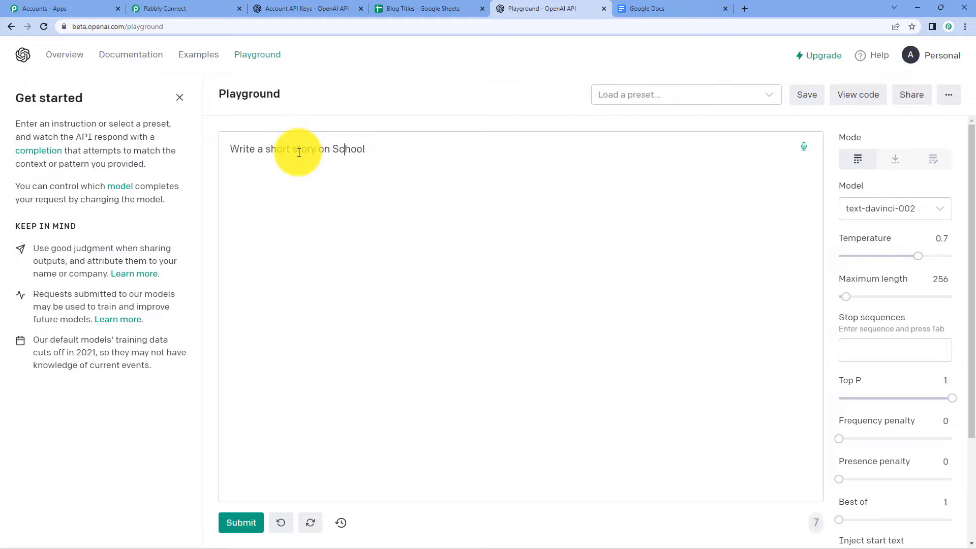
key(BackSpace)
key(BackSpace)
key(BackSpace)
key(BackSpace)
key(BackSpace)
key(BackSpace)
text(Colle)
text(ge)
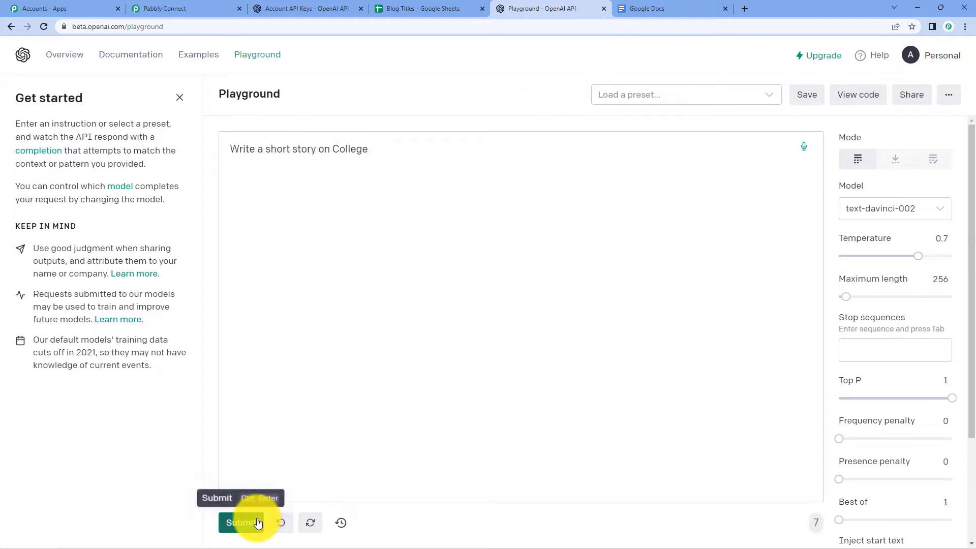
Generate the College short story with text-davinci-002 and view the list of models.
click(254, 523)
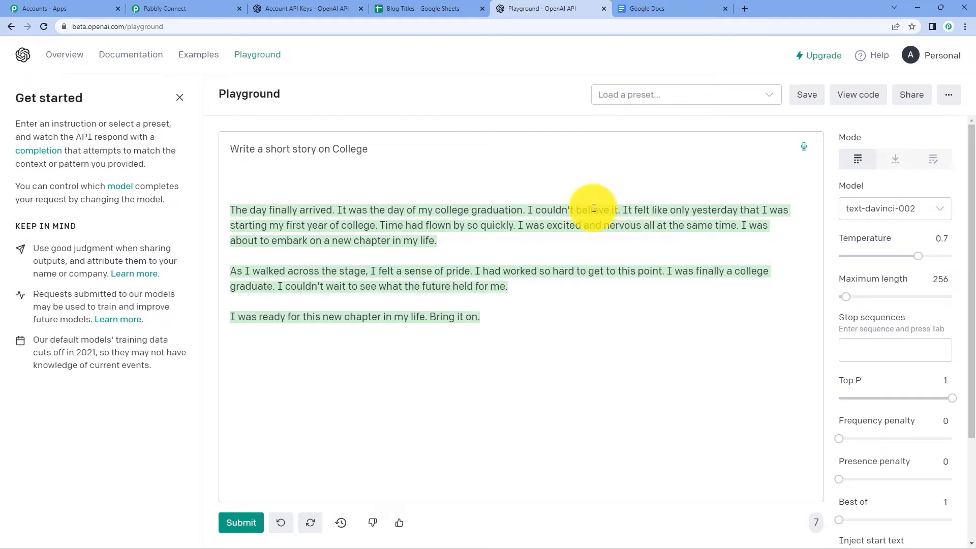
click(942, 209)
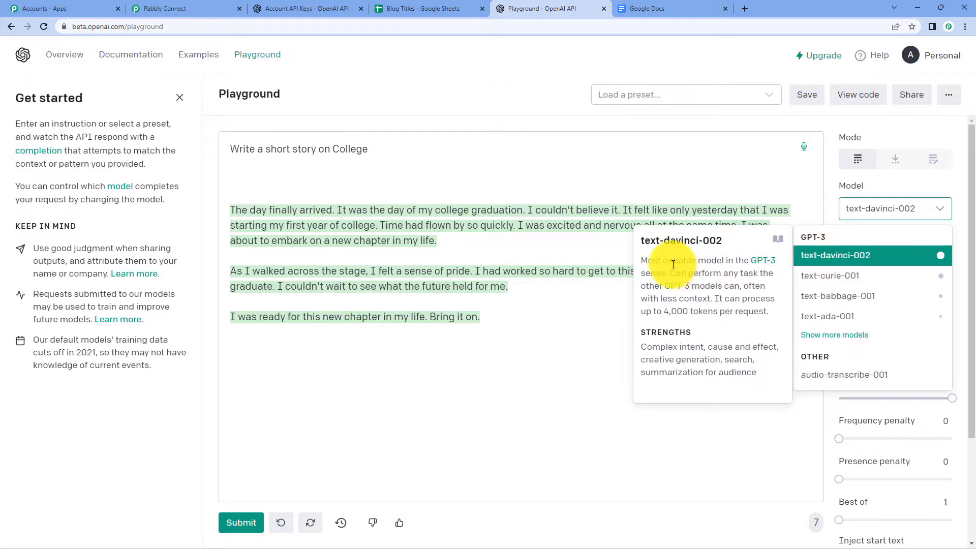
Dismiss the model list, leaving text-davinci-002 selected.
click(818, 257)
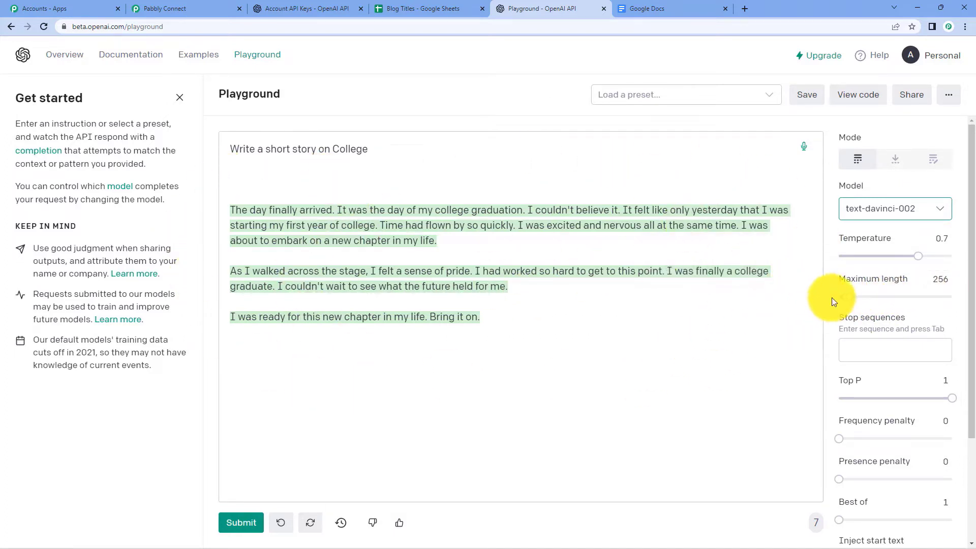
Raise Maximum length to 1018 and add //@@ as a stop sequence.
drag(846, 297, 867, 305)
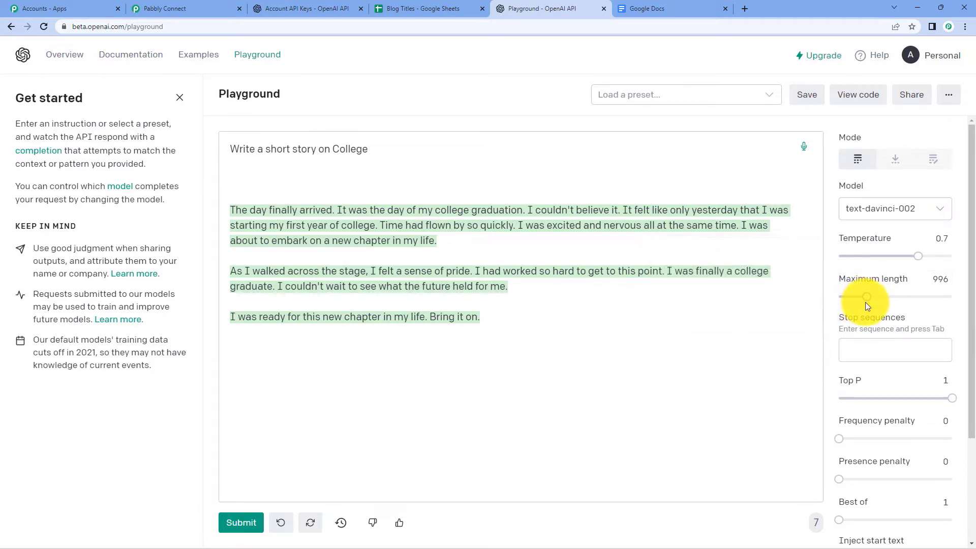
click(785, 282)
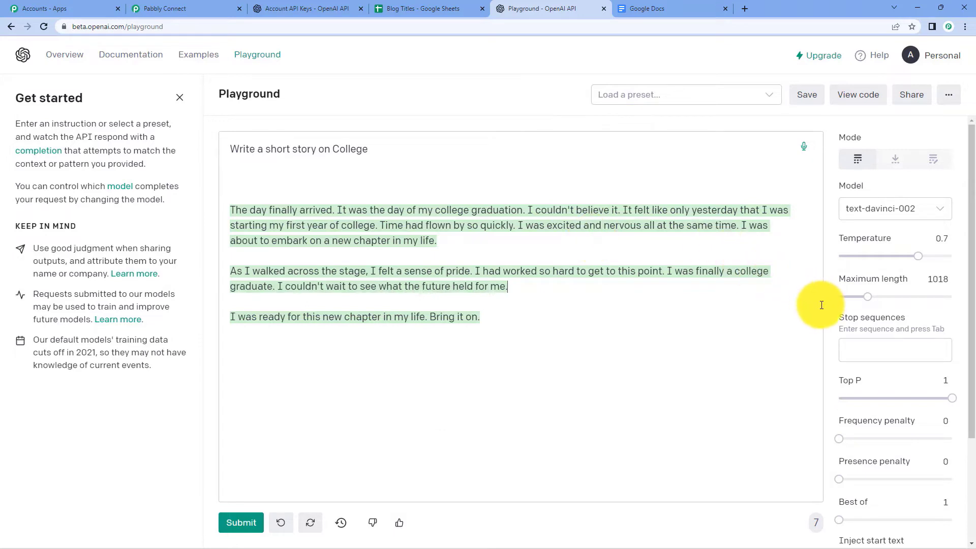
mouse_move(872, 318)
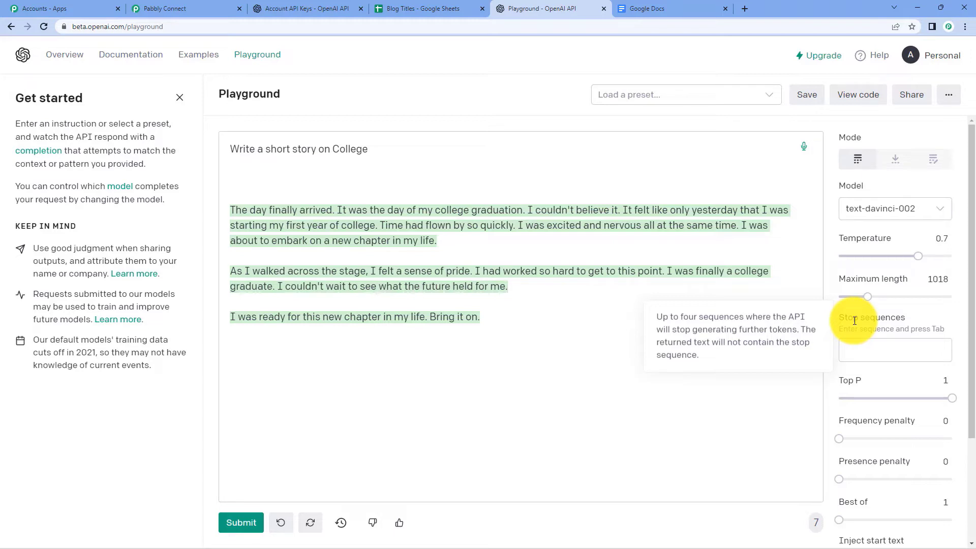
click(856, 345)
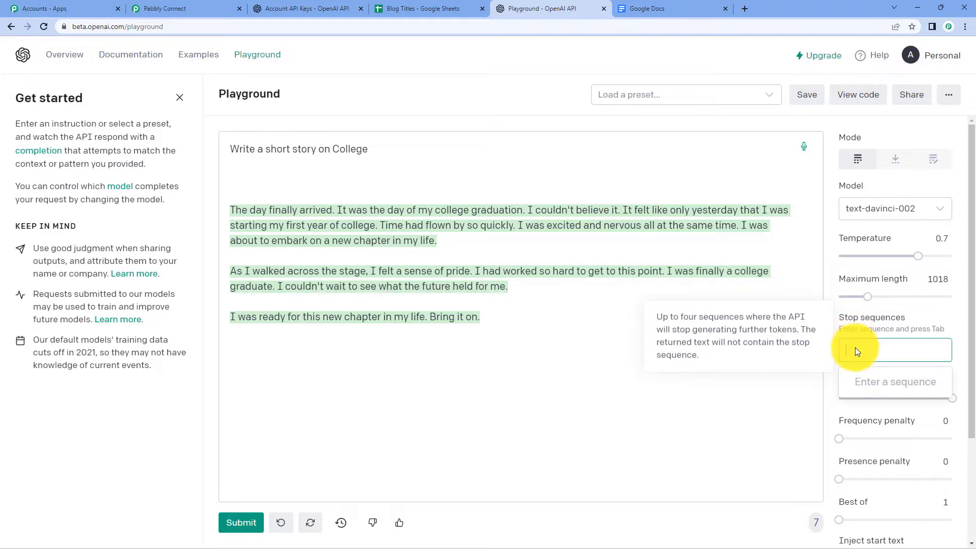
text(//)
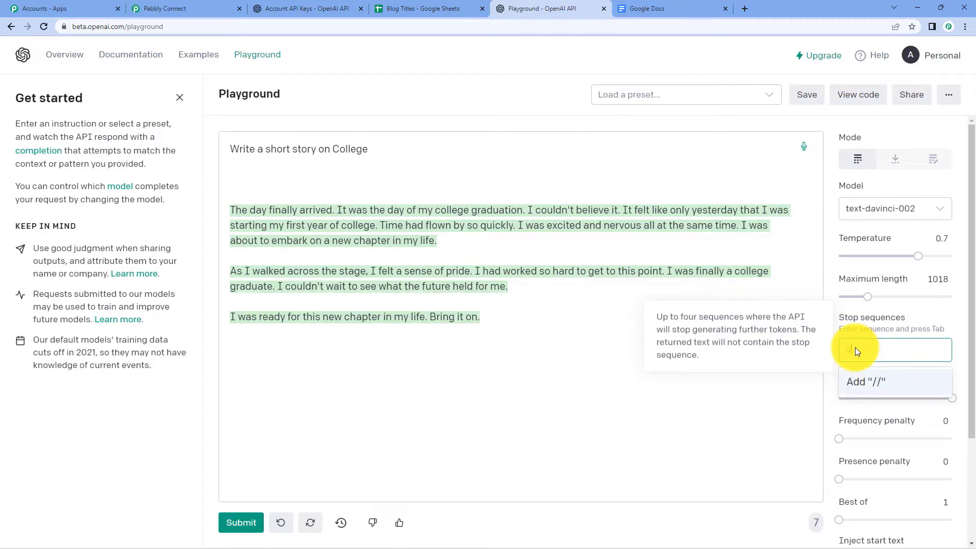
text(AA)
key(BackSpace)
key(BackSpace)
text(@@)
click(789, 410)
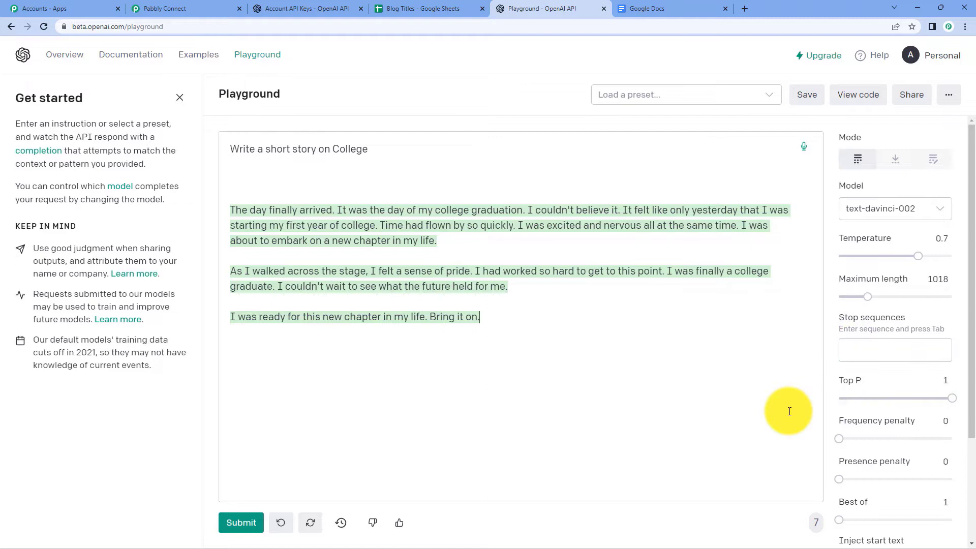
click(867, 359)
text(//@@)
click(892, 392)
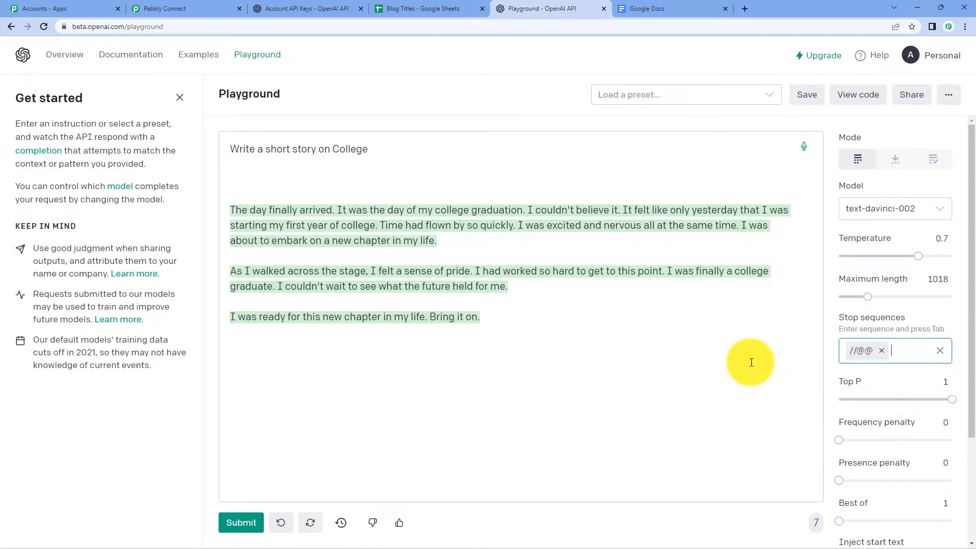
Select and delete the generated story, leaving only the prompt.
scroll(841, 353, down, 1)
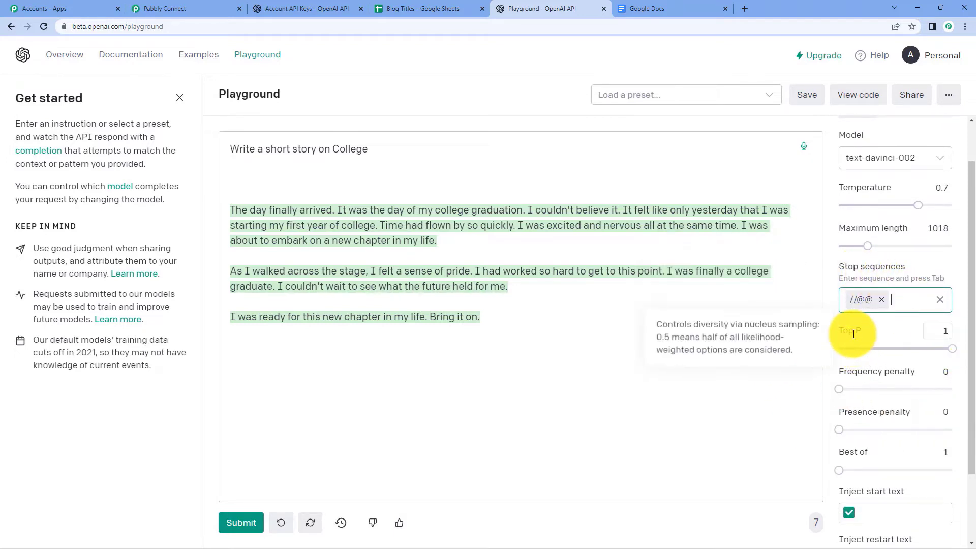
mouse_move(876, 371)
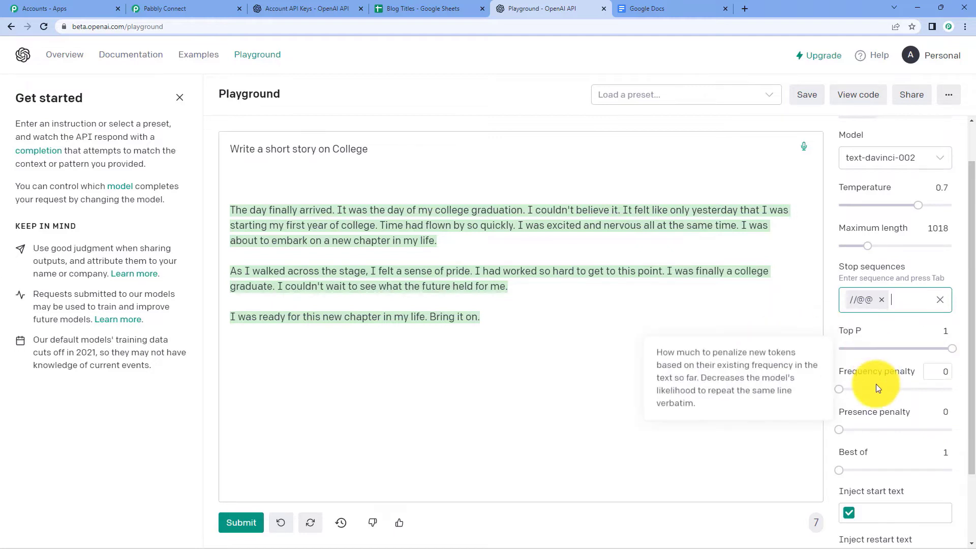
scroll(875, 379, down, 1)
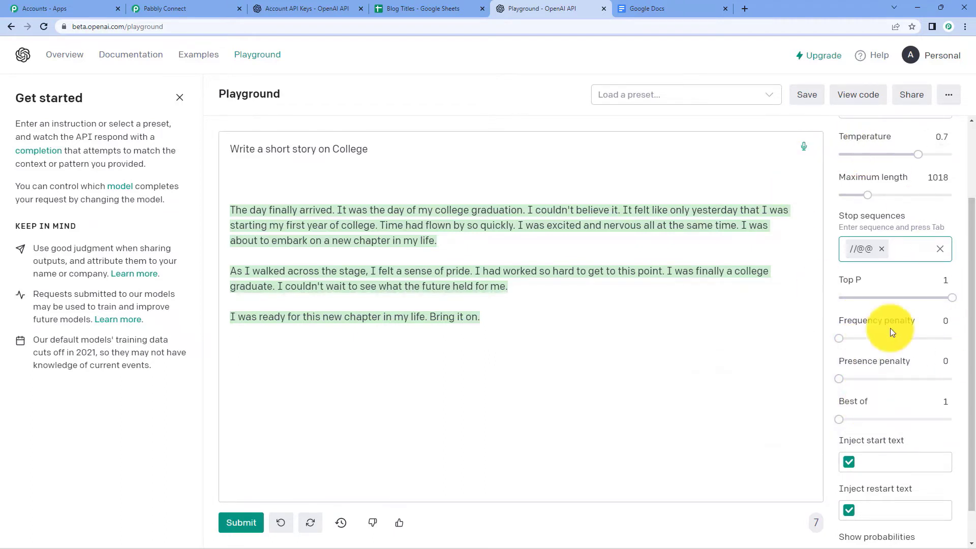
mouse_move(231, 196)
mouse_down()
mouse_move(257, 231)
mouse_move(511, 354)
mouse_up()
key(Delete)
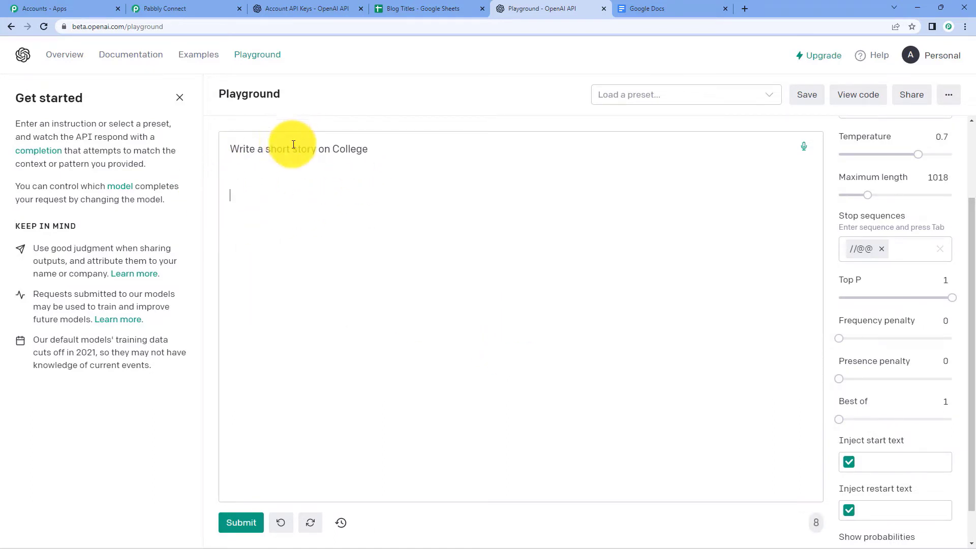
Change the Playground prompt to 'Write a blog on Social Media'.
click(319, 152)
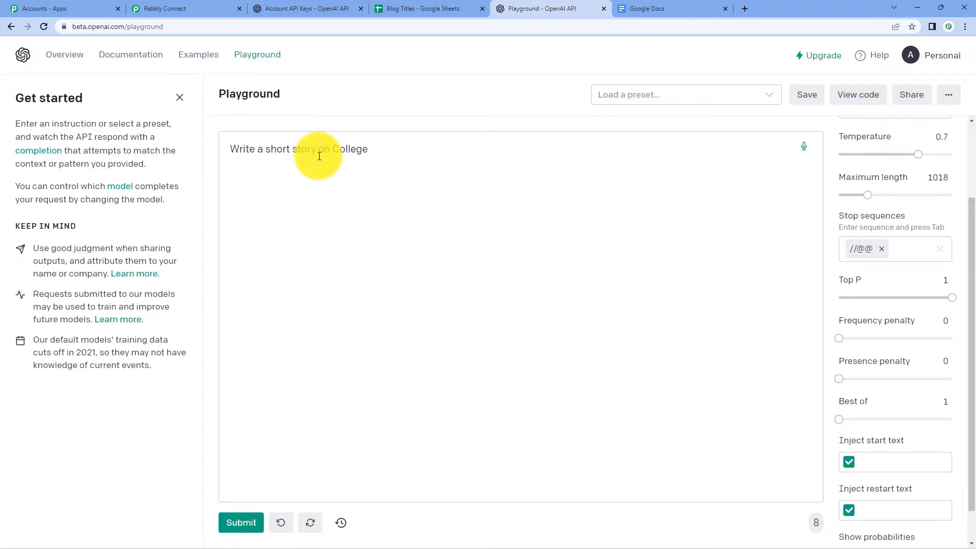
key(BackSpace)
key(BackSpace)
key(BackSpace)
key(BackSpace)
key(BackSpace)
key(BackSpace)
key(BackSpace)
key(BackSpace)
key(BackSpace)
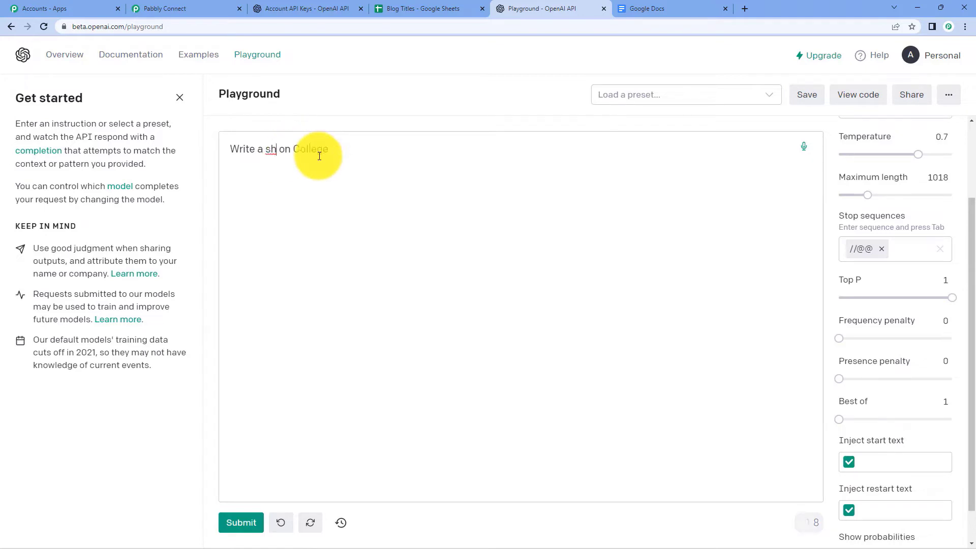
key(BackSpace)
key(BackSpace)
text(blog)
double_click(328, 149)
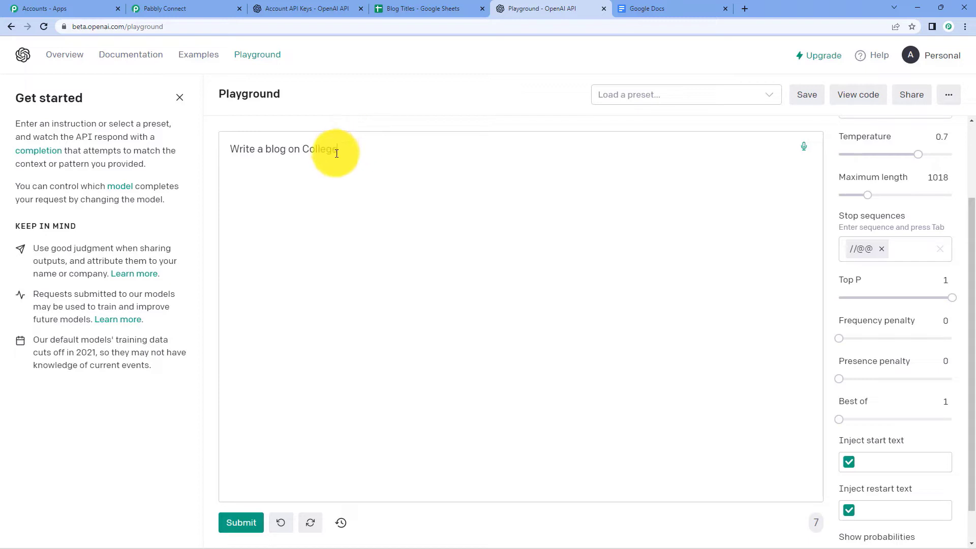
text(Social Media)
Generate the social media blog, then go back to the Pabbly Connect workflow.
key(Return)
key(Return)
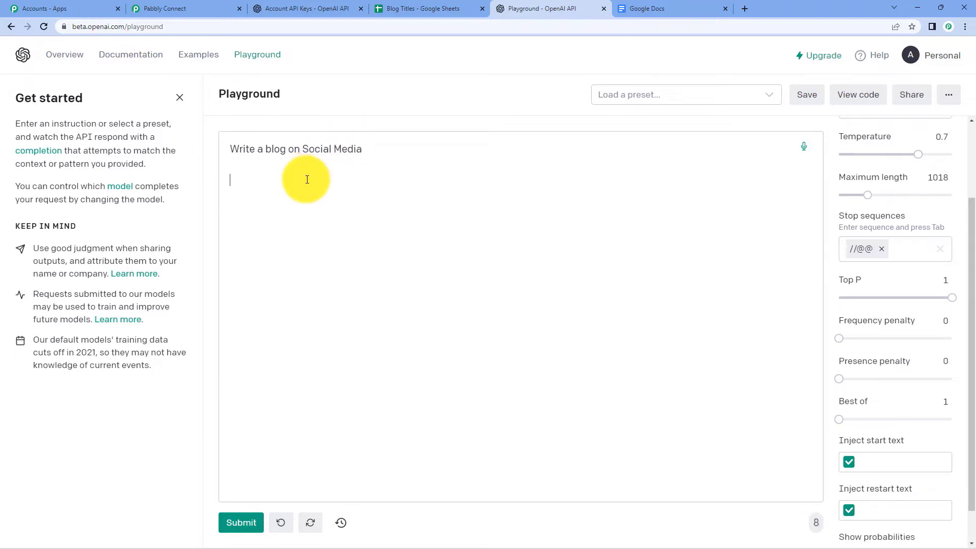
text(//@@)
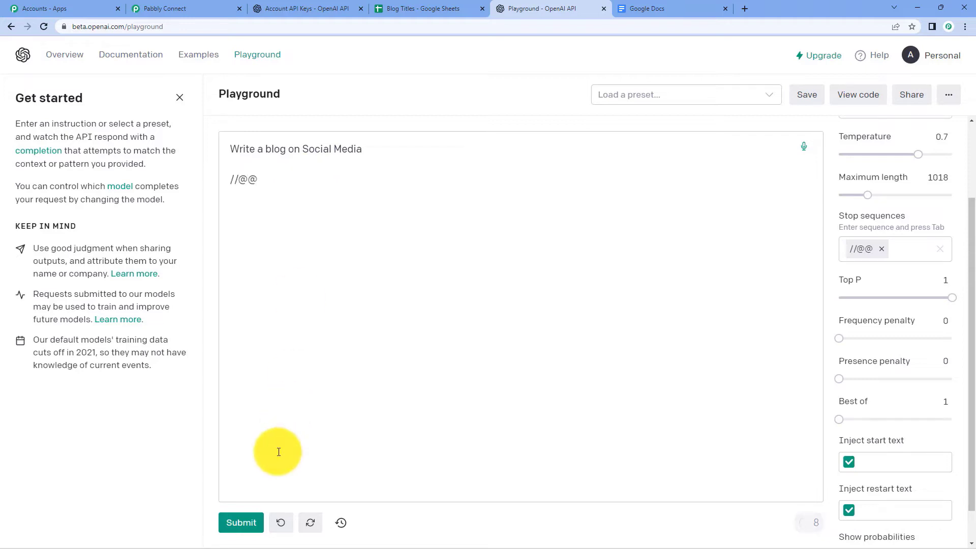
click(253, 522)
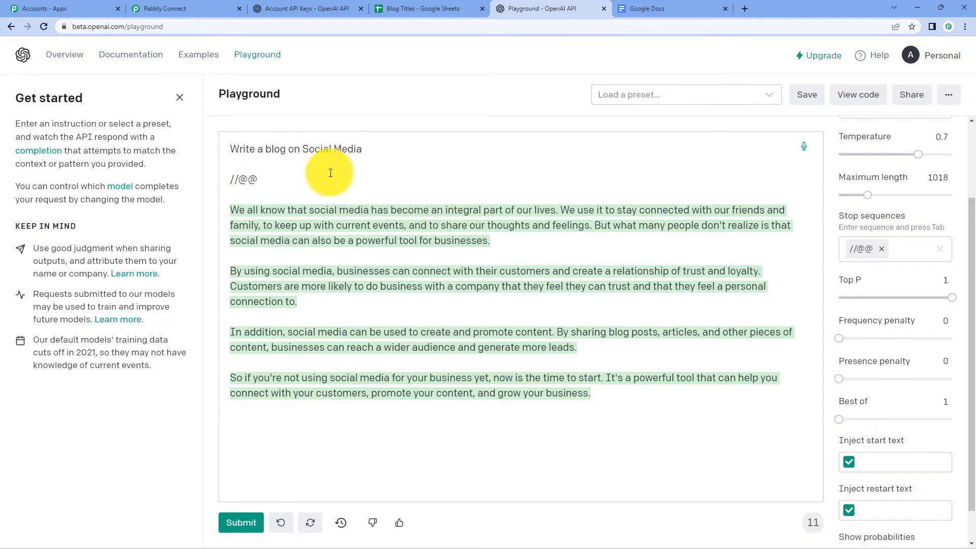
click(176, 4)
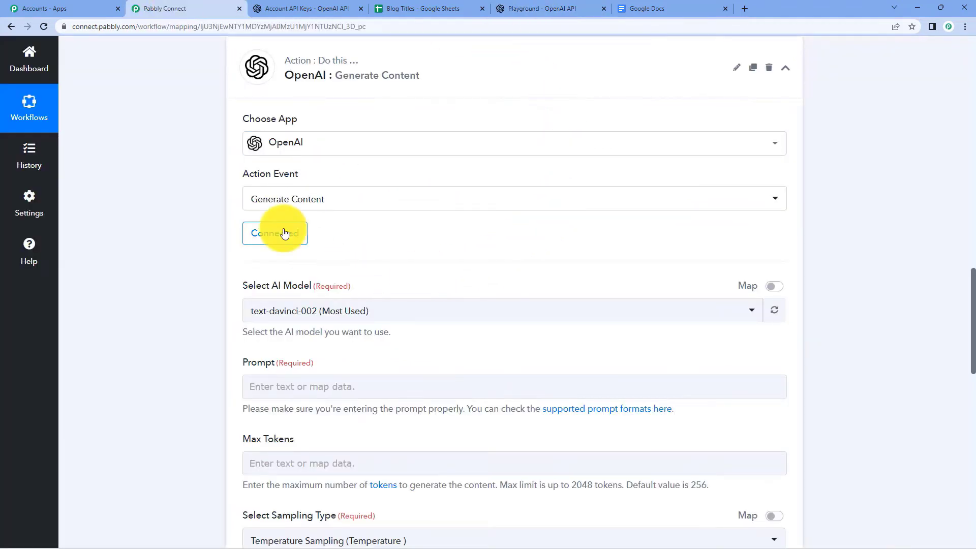
Keep text-davinci-002 as the OpenAI step's AI model.
scroll(462, 175, down, 2)
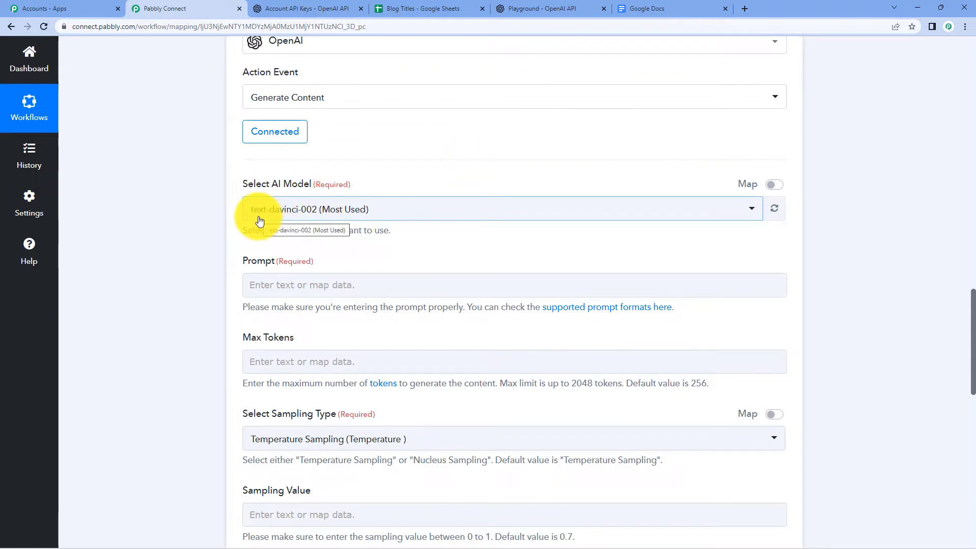
click(503, 210)
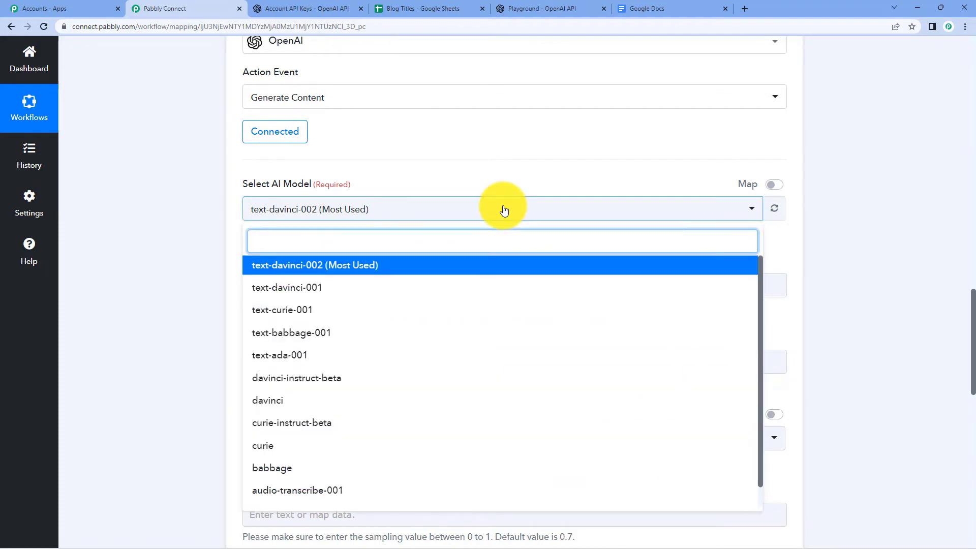
click(375, 266)
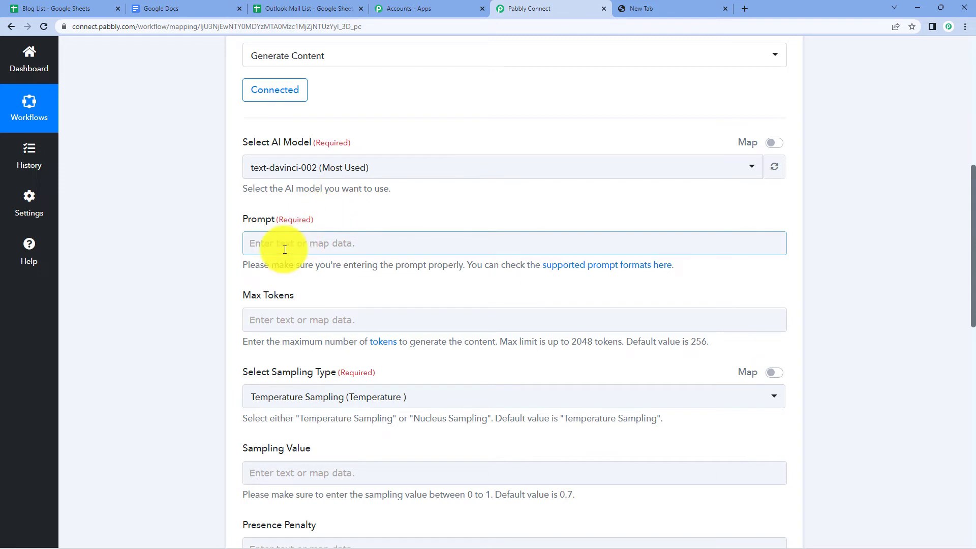
Enter 'Write a blog on' in Prompt and map the sheet row's Title field after it.
click(284, 243)
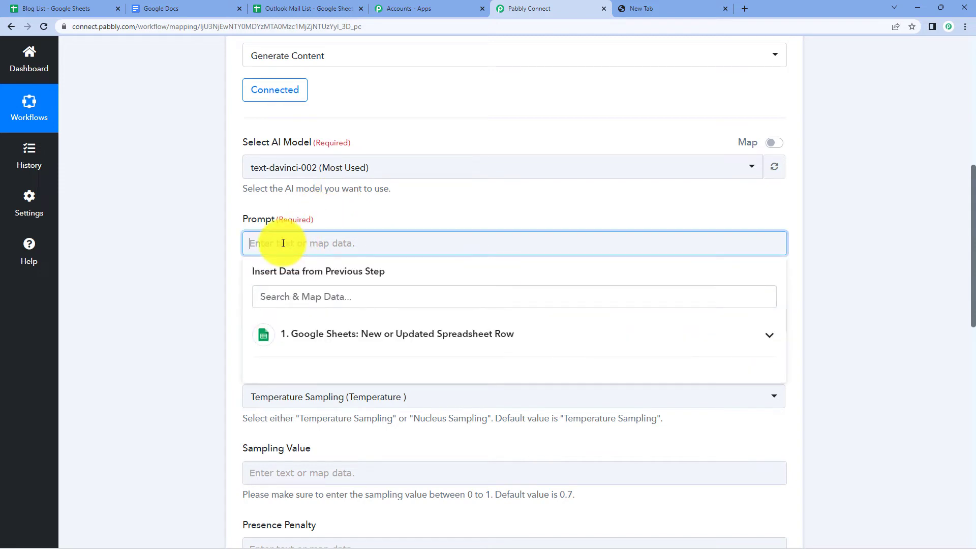
text(C)
key(BackSpace)
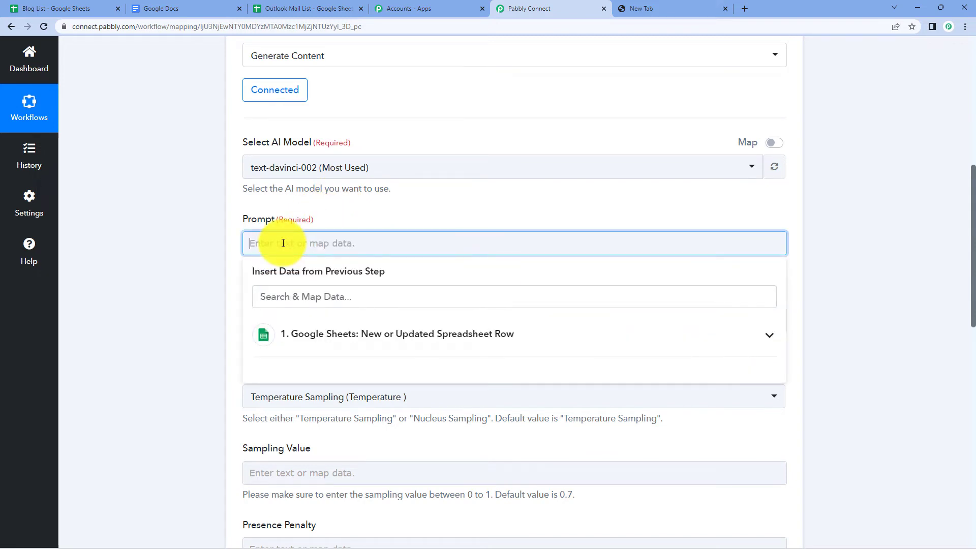
text(Write a blog on)
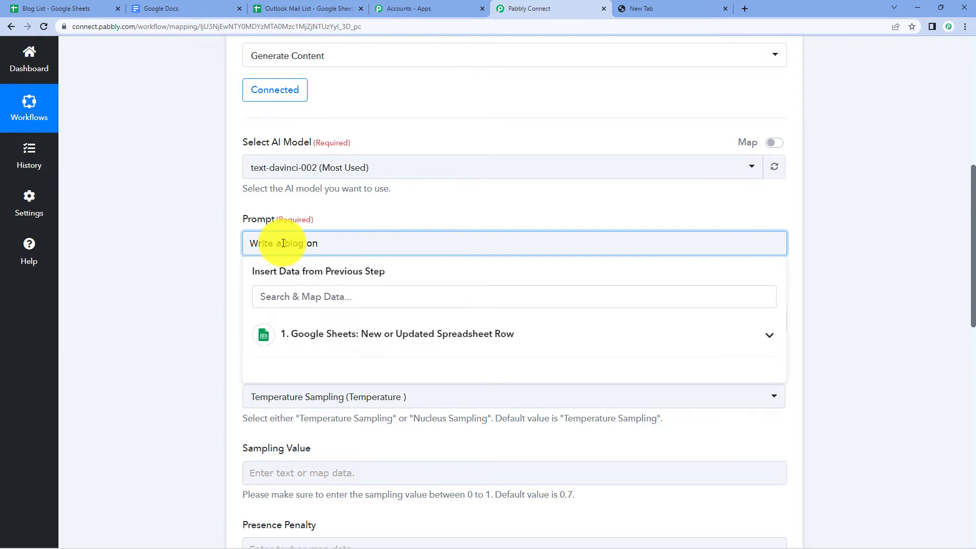
click(370, 334)
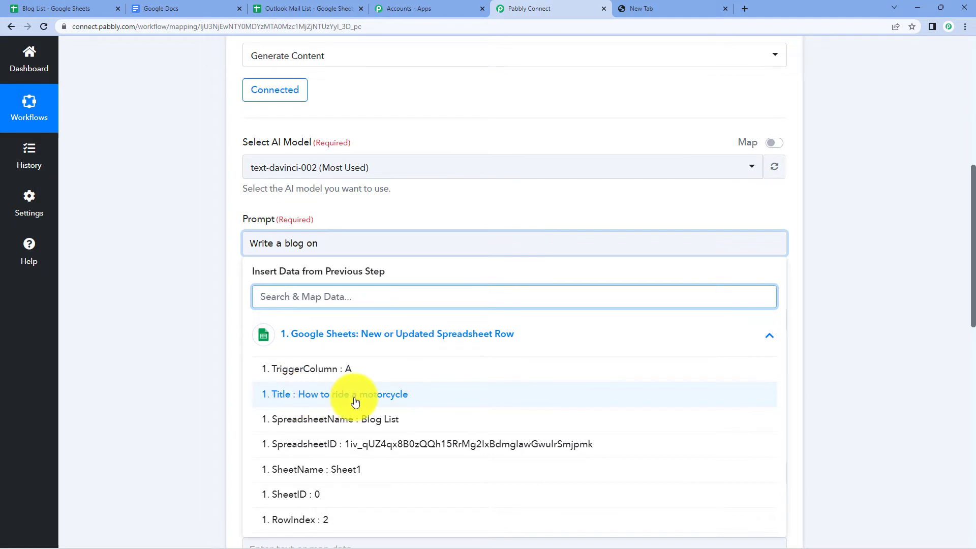
click(355, 397)
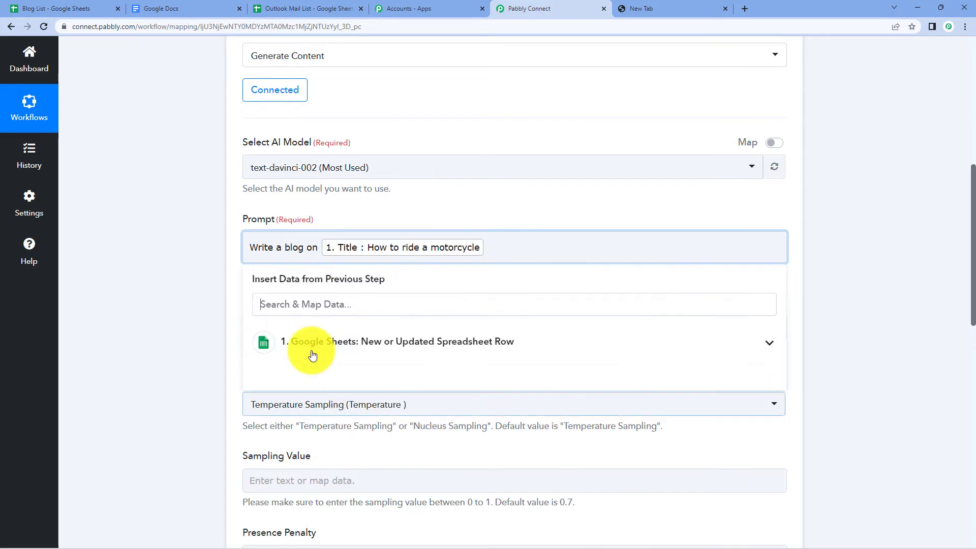
click(178, 227)
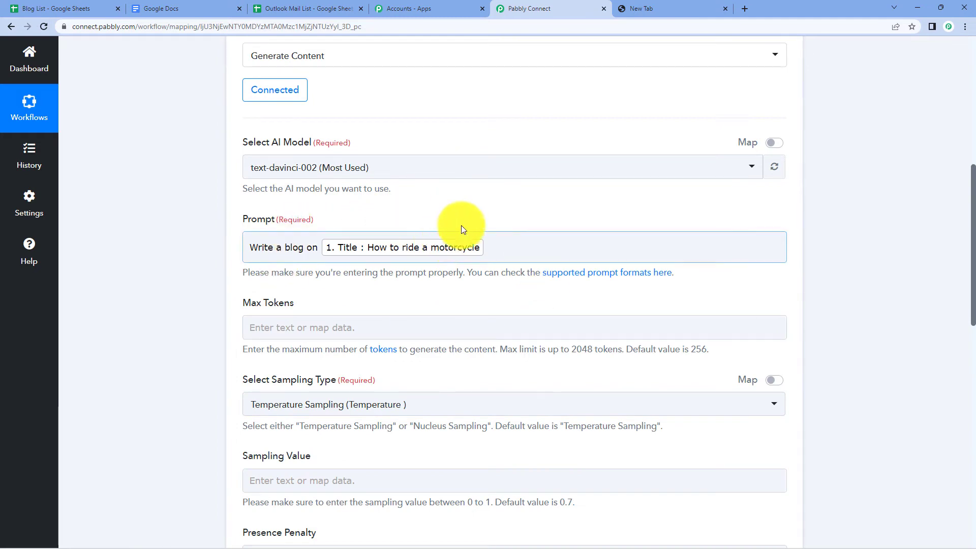
scroll(477, 209, up, 5)
scroll(477, 209, down, 2)
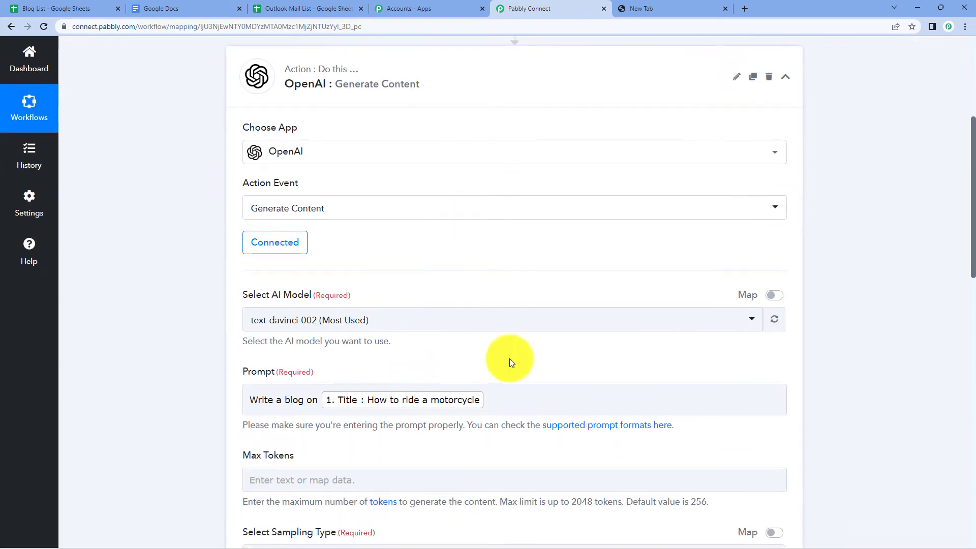
scroll(510, 358, down, 4)
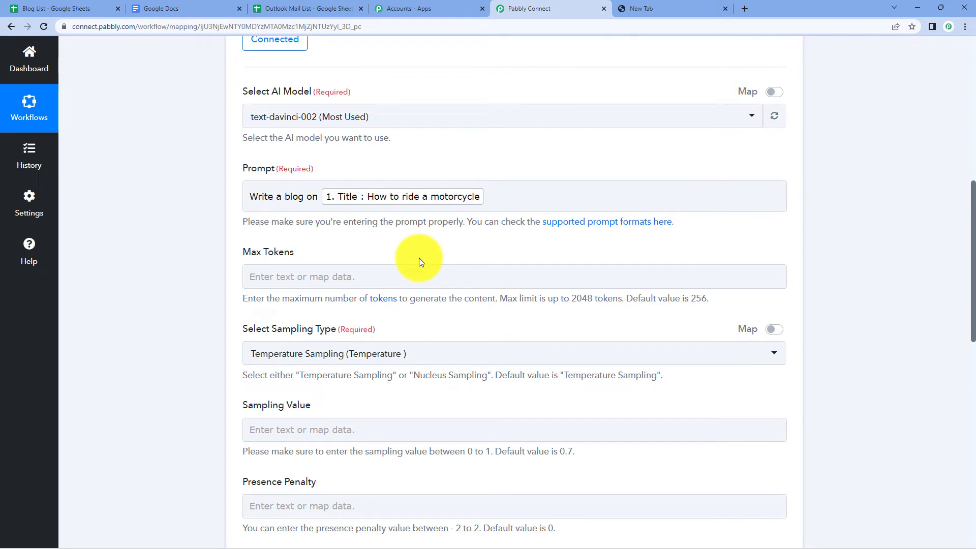
click(71, 8)
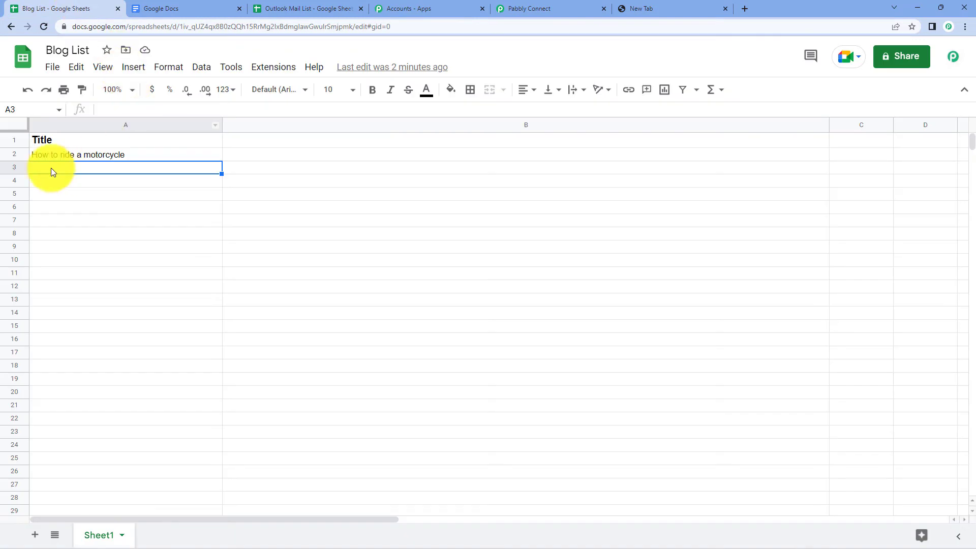
click(22, 155)
click(19, 167)
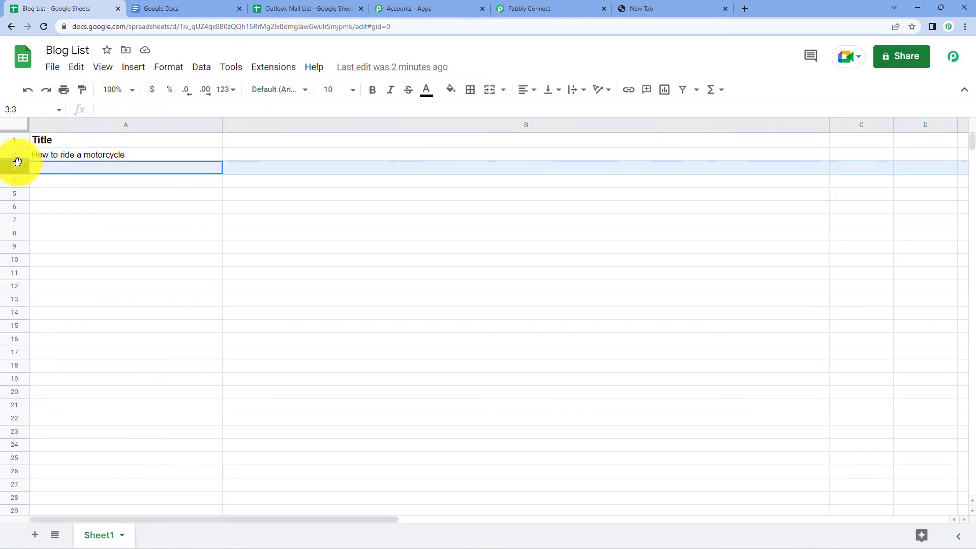
click(22, 180)
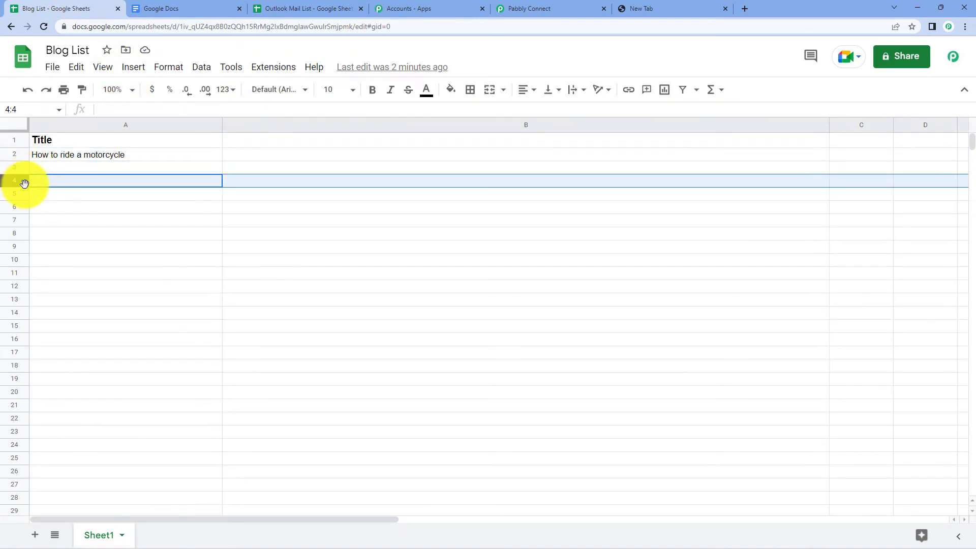
click(562, 8)
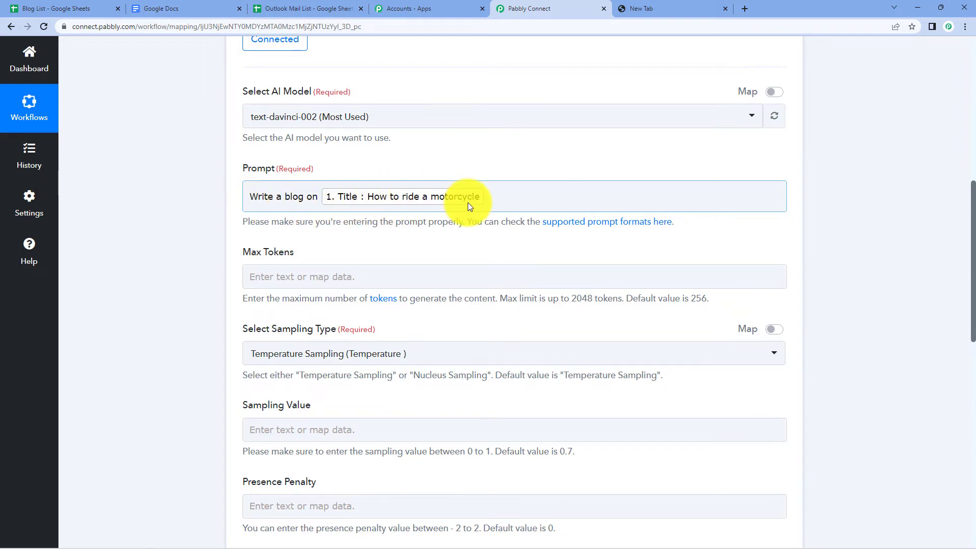
Enter 2000 for Max Tokens and 0.7 for Sampling Value.
scroll(371, 190, down, 1)
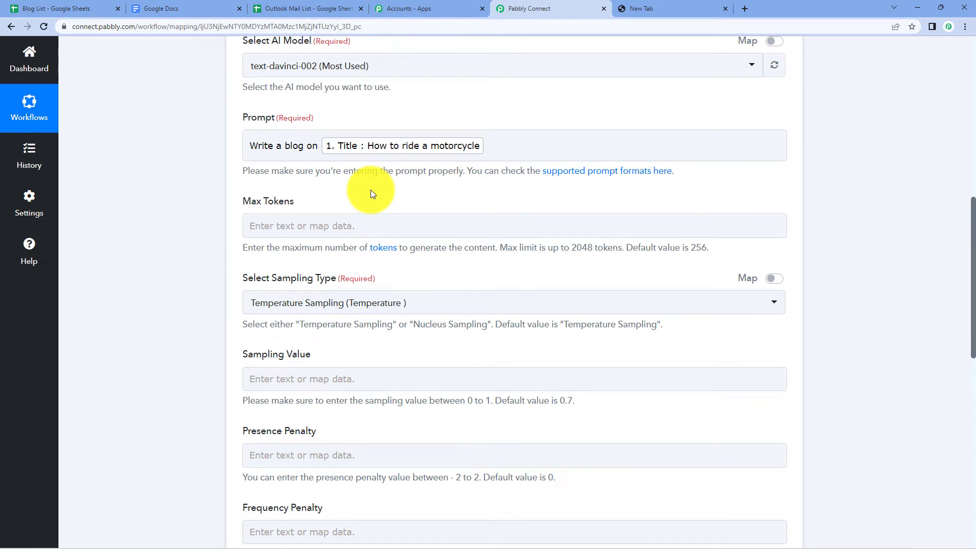
click(350, 218)
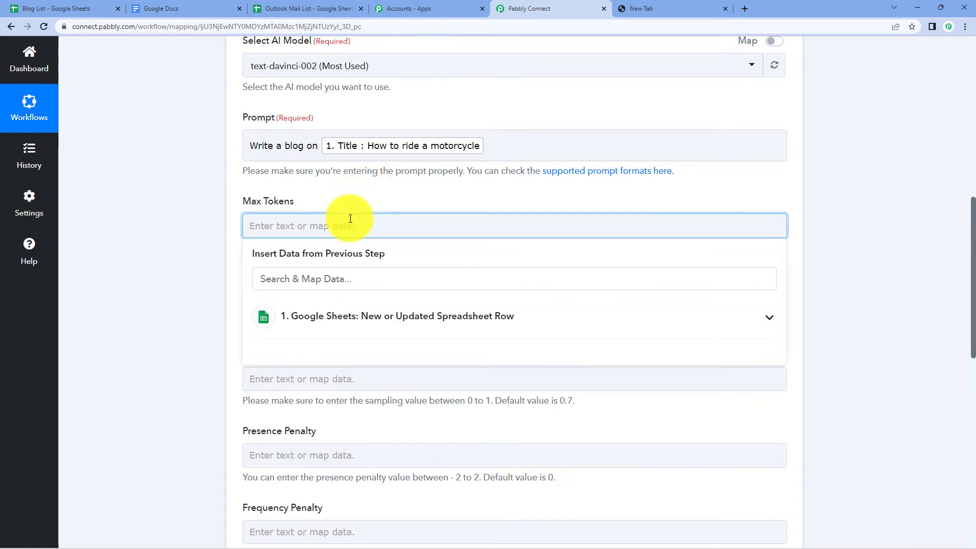
text(2000)
click(59, 175)
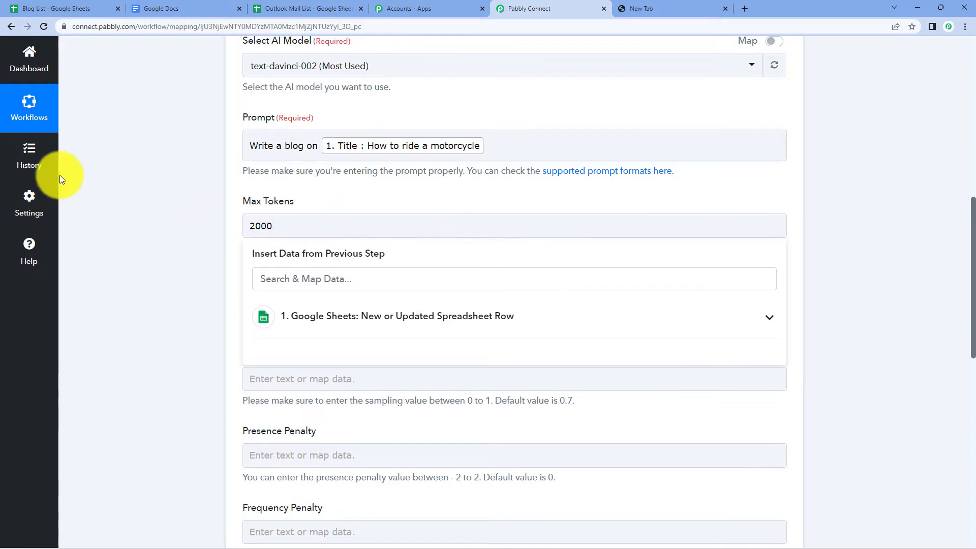
scroll(286, 142, down, 2)
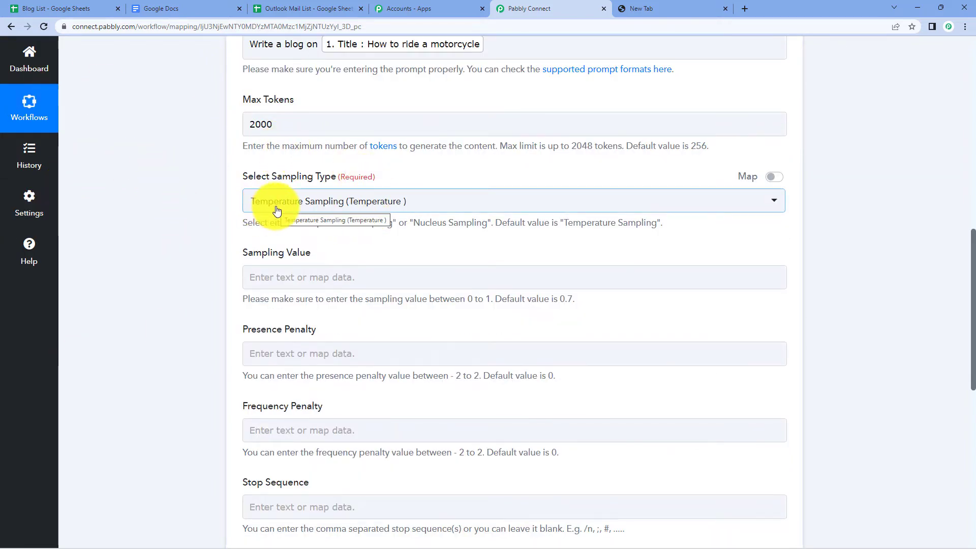
click(285, 278)
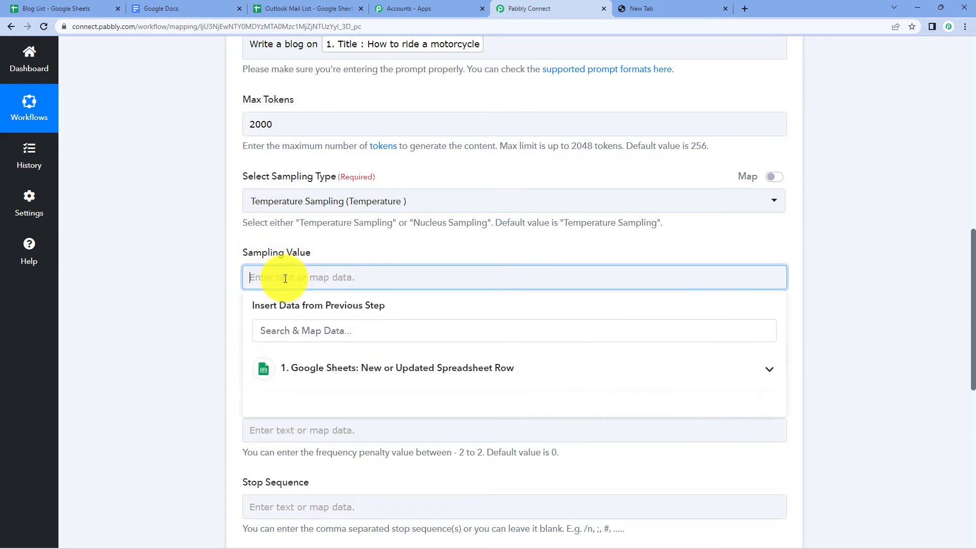
text(0.7)
click(138, 297)
Set the Stop Sequence to //@@ and save the step with a test request.
scroll(414, 266, down, 3)
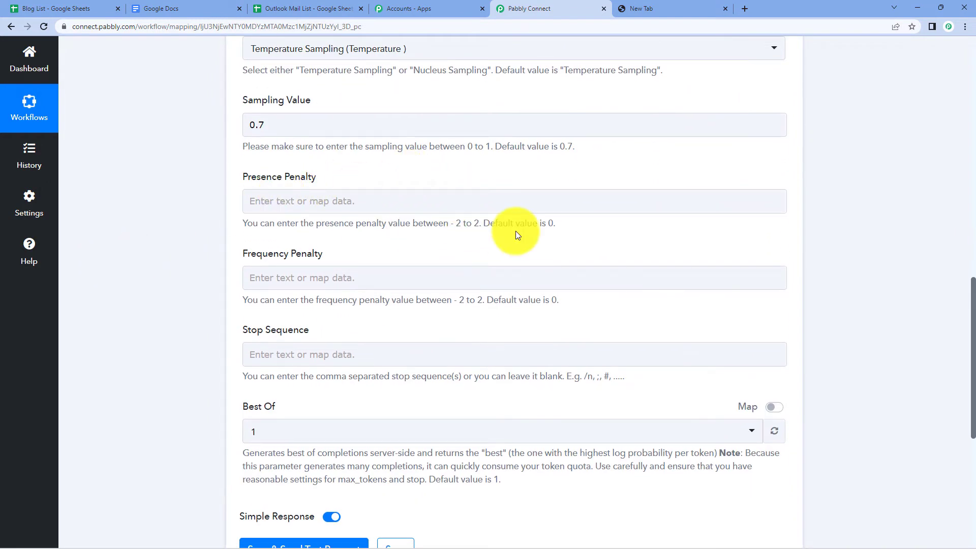
scroll(516, 234, down, 2)
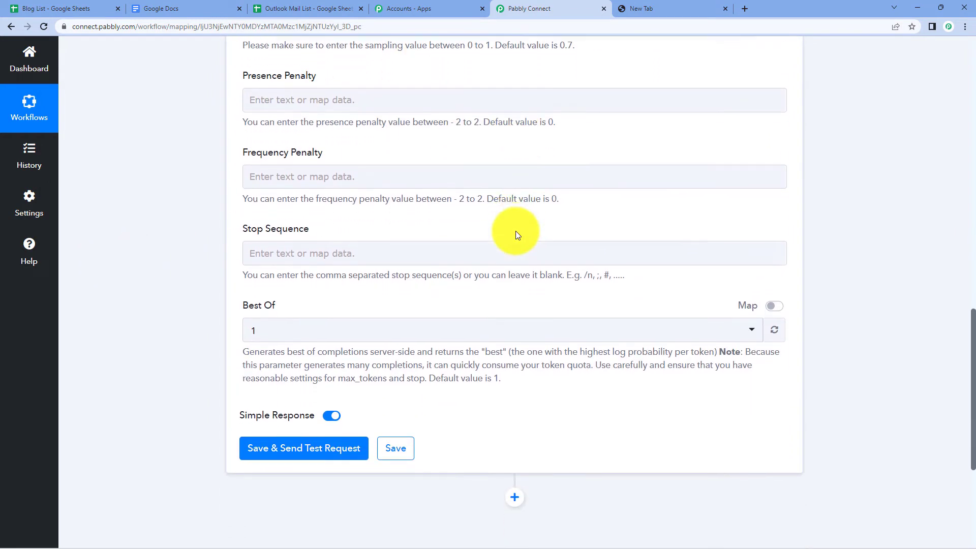
click(288, 252)
click(288, 253)
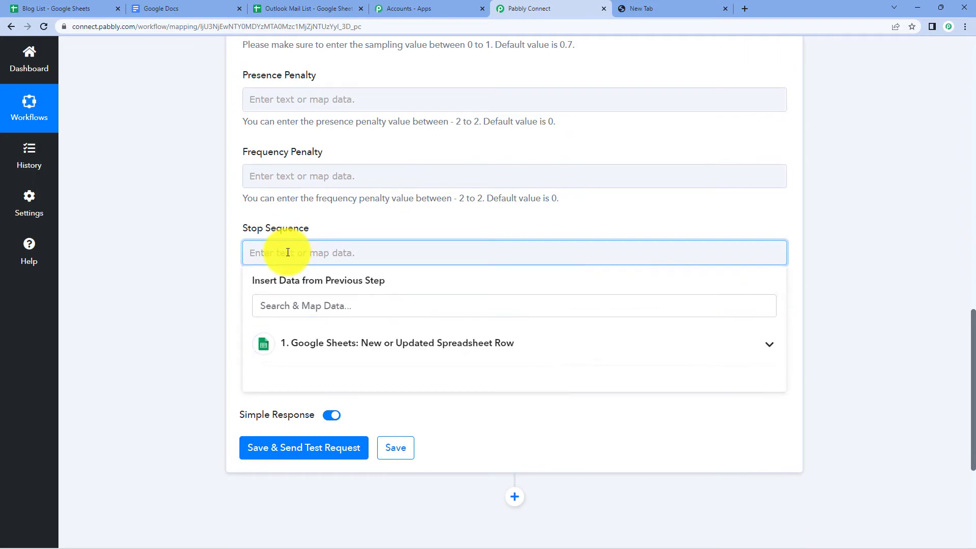
text(//@@)
click(125, 313)
scroll(325, 262, down, 4)
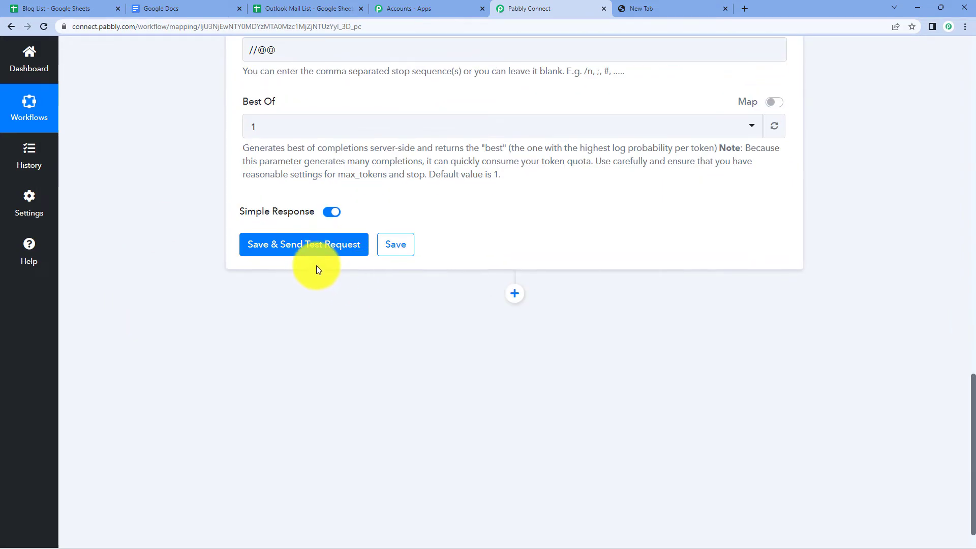
click(310, 254)
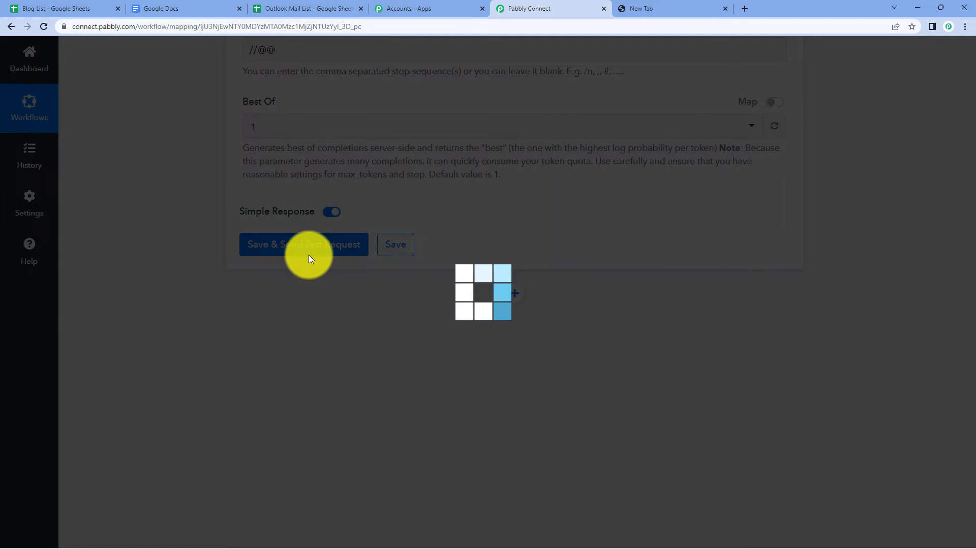
Read the generated motorcycle-riding blog in the Choices 0 Text response, then collapse the OpenAI step.
scroll(507, 190, down, 2)
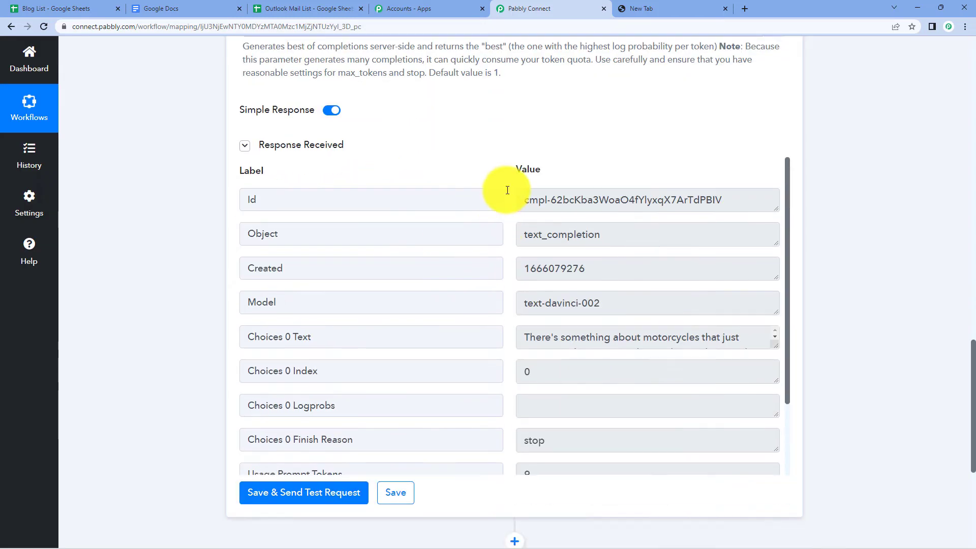
scroll(507, 190, down, 2)
drag(776, 257, 768, 539)
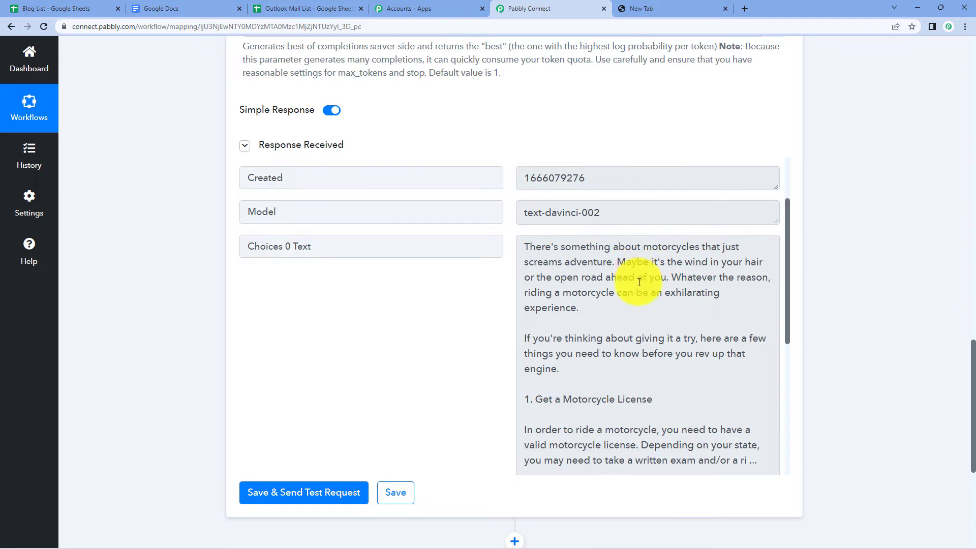
scroll(632, 276, down, 2)
scroll(639, 282, down, 3)
scroll(639, 282, up, 4)
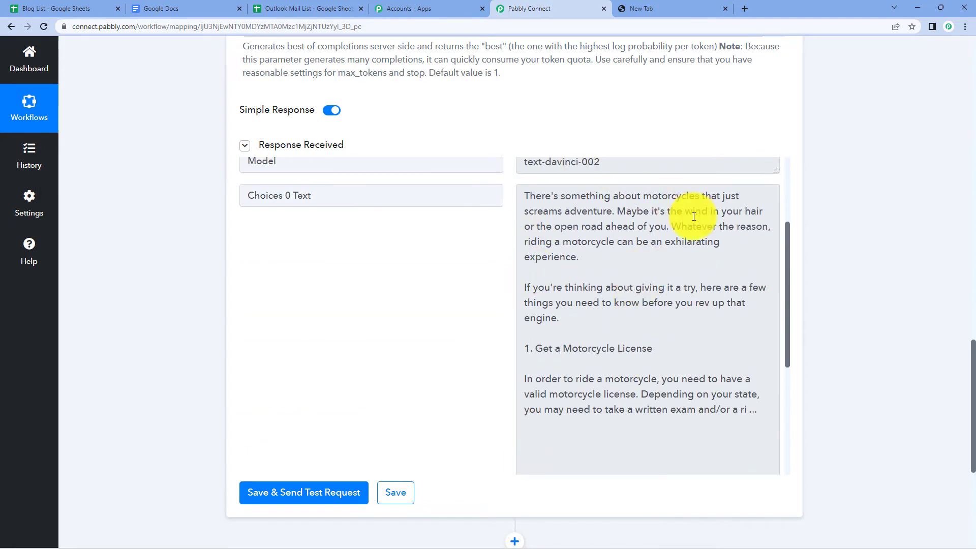
scroll(960, 219, up, 5)
scroll(968, 224, up, 4)
scroll(967, 224, up, 6)
scroll(966, 218, up, 3)
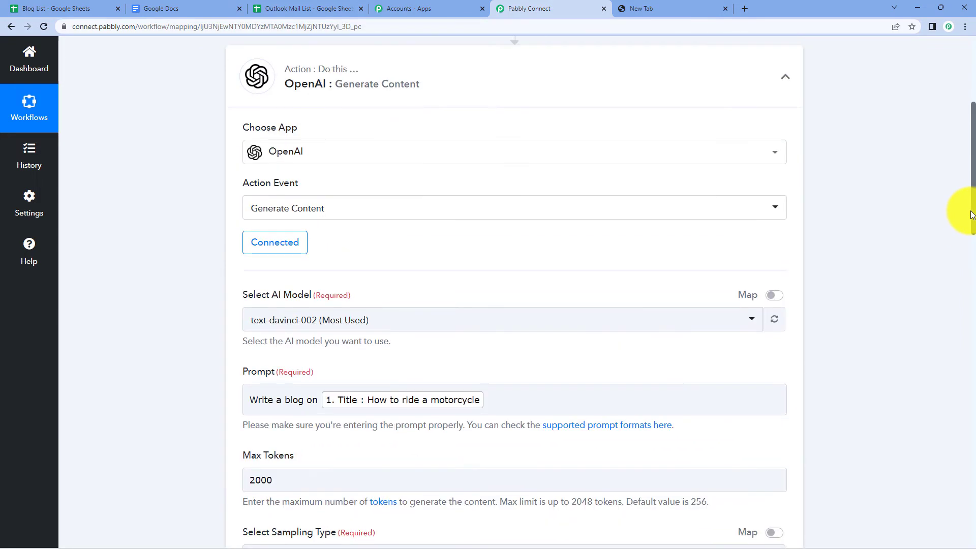
scroll(966, 212, up, 2)
click(503, 191)
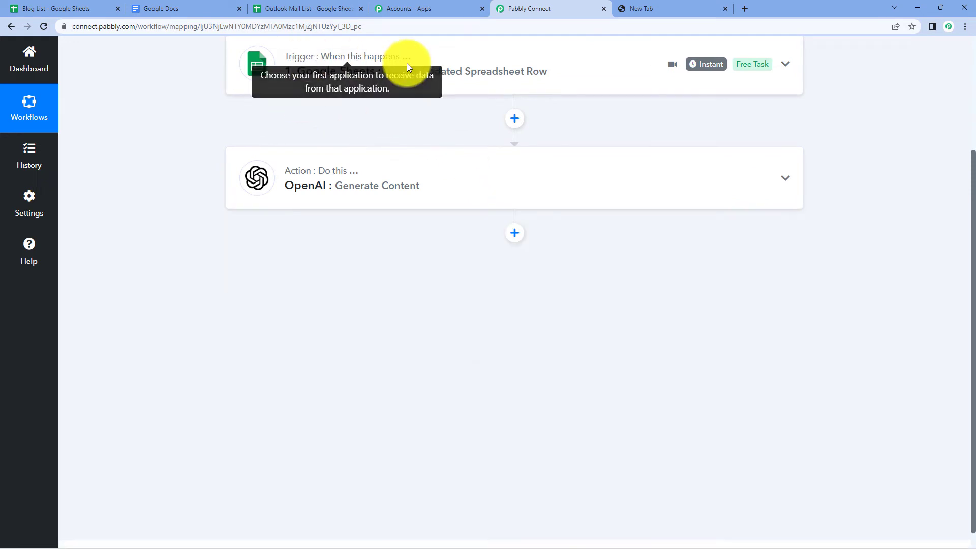
mouse_move(407, 179)
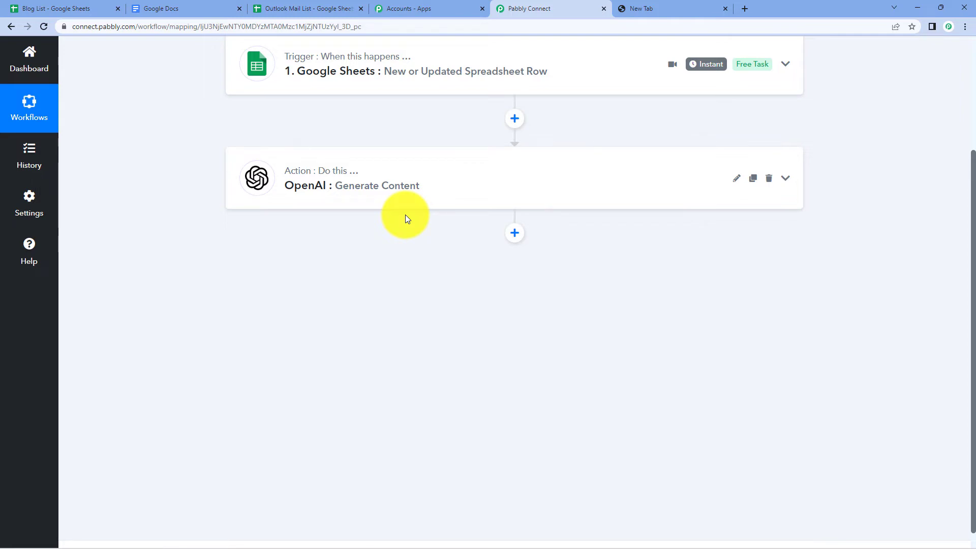
Look over the OpenAI Generate Content card's fields, then insert an empty third action step below it.
click(414, 189)
scroll(600, 276, down, 10)
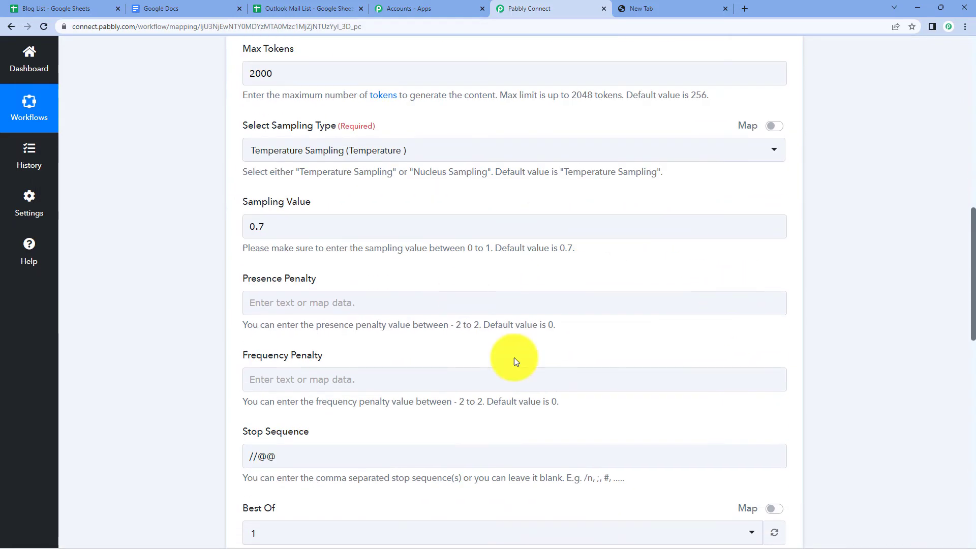
scroll(788, 269, down, 4)
scroll(663, 224, up, 10)
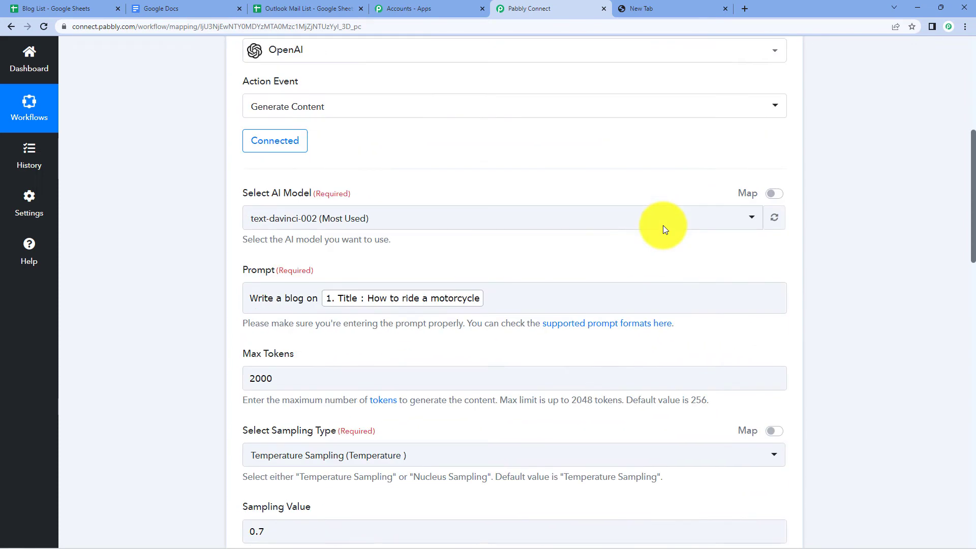
scroll(663, 229, up, 4)
click(414, 184)
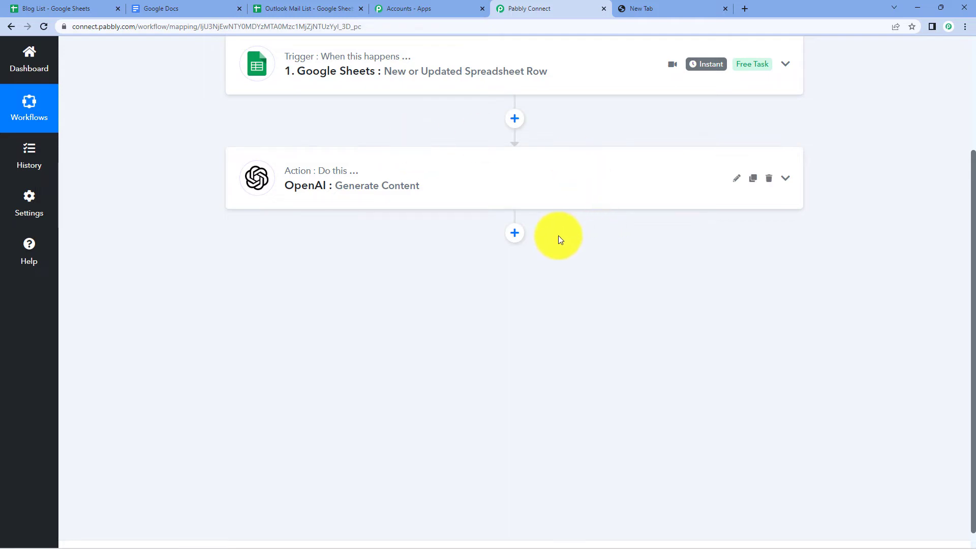
click(515, 234)
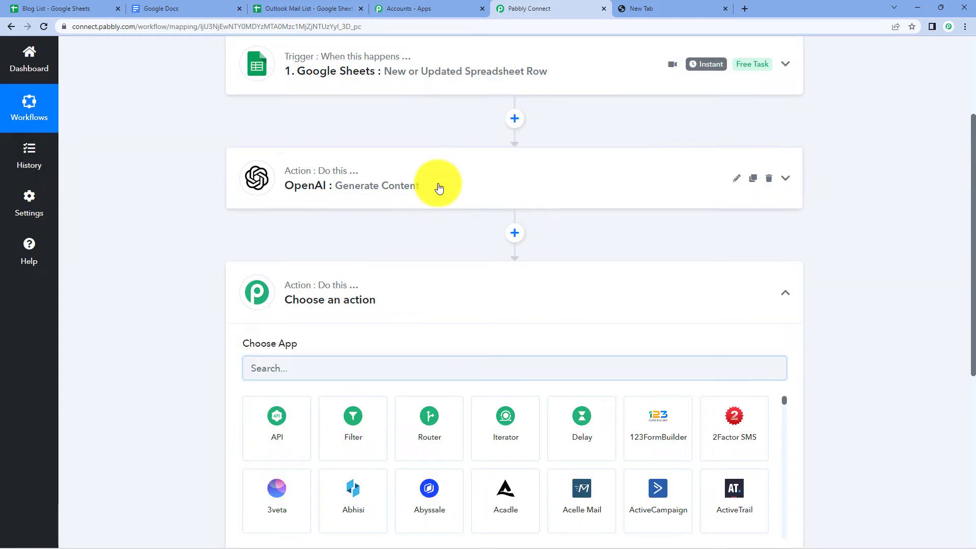
Set the new step to Google Docs with the Create a Blank Document action event.
click(438, 185)
scroll(639, 371, down, 5)
scroll(661, 361, down, 10)
scroll(676, 355, down, 5)
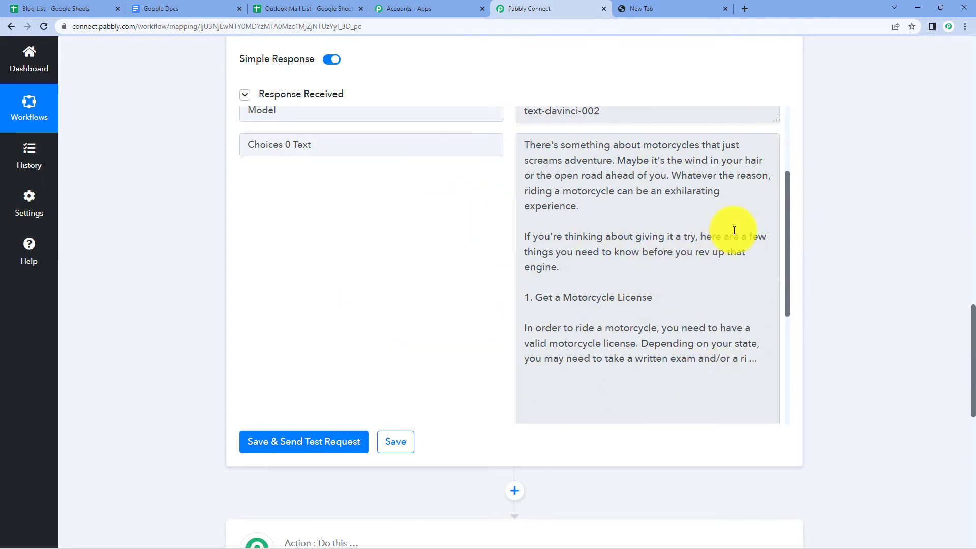
scroll(844, 184, down, 5)
scroll(868, 163, down, 4)
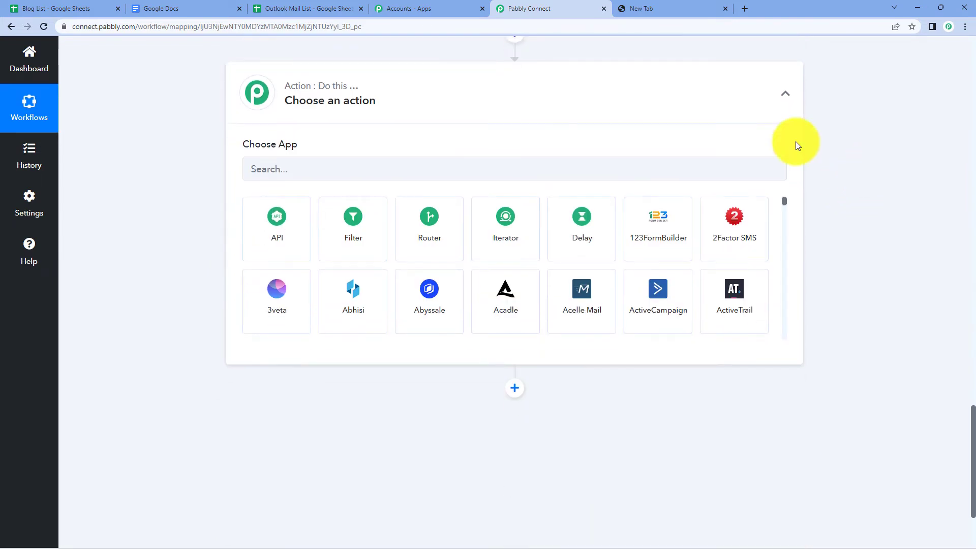
click(351, 167)
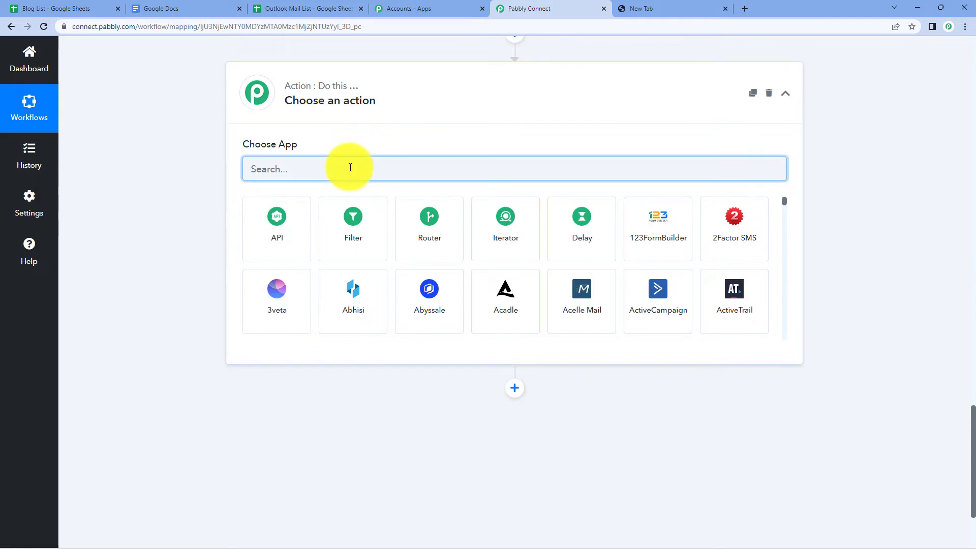
text(google d)
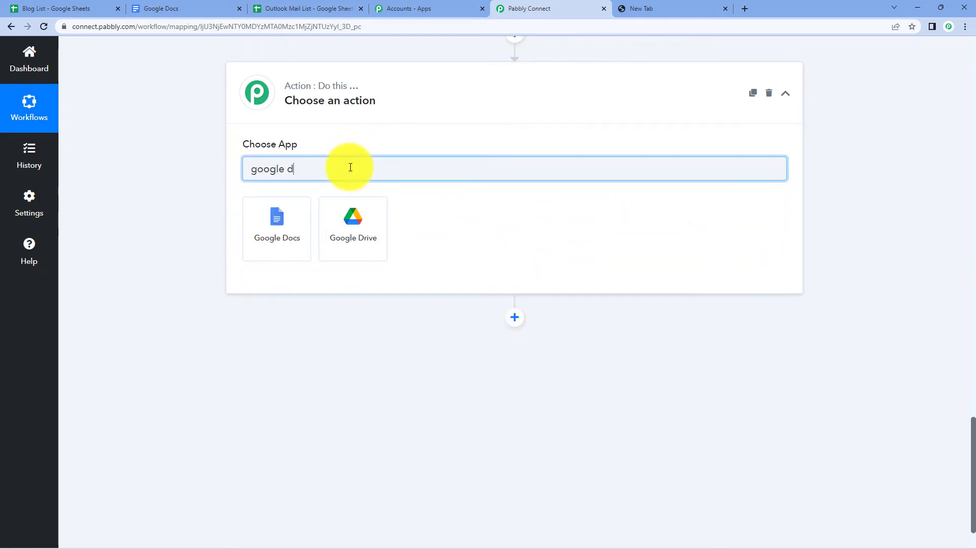
text(o)
click(295, 220)
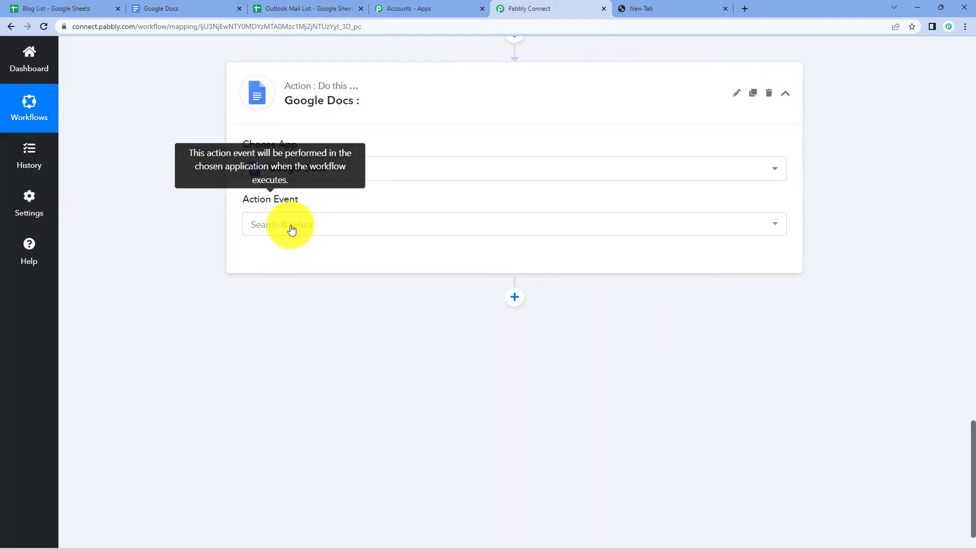
click(291, 227)
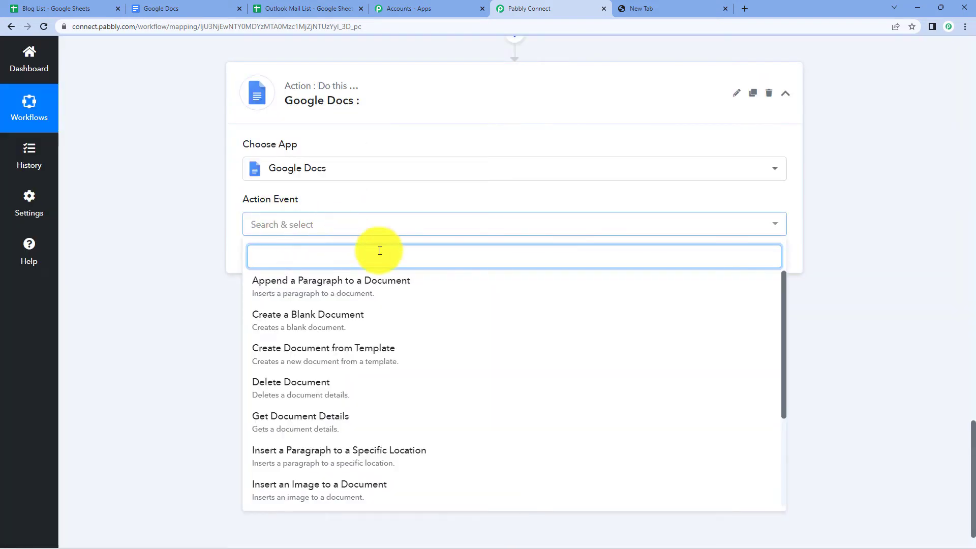
click(348, 317)
Add a new Google Docs connection and authorize the Google account for Pabbly Connect.
click(273, 261)
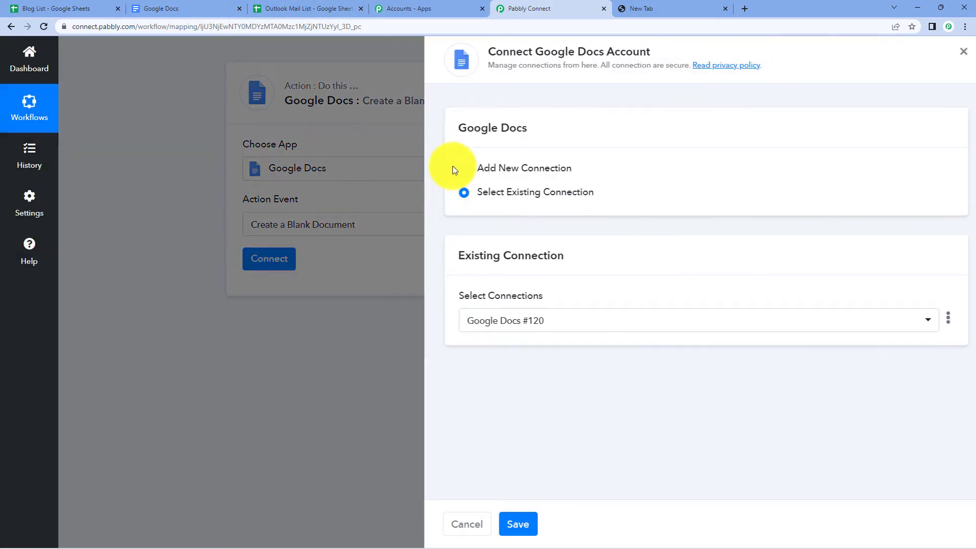
click(478, 170)
click(501, 311)
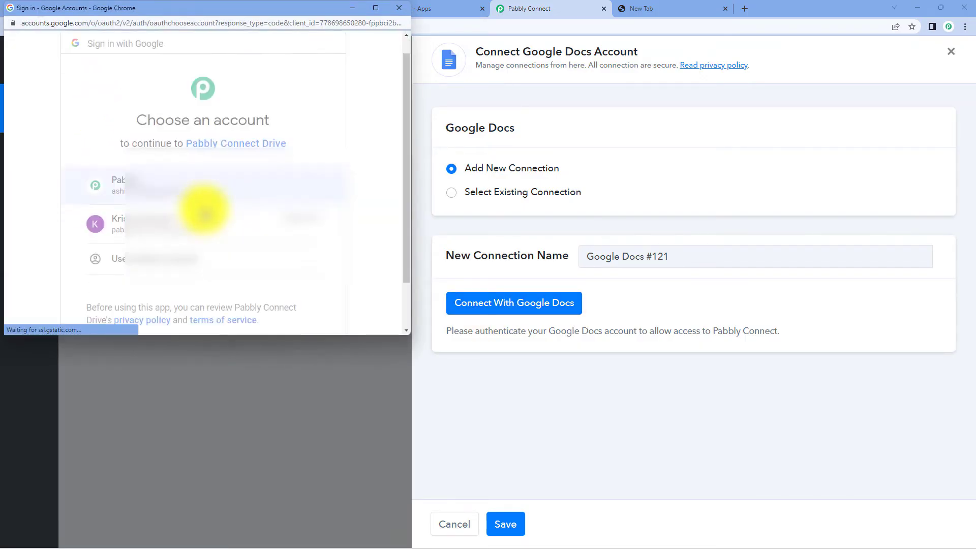
click(205, 213)
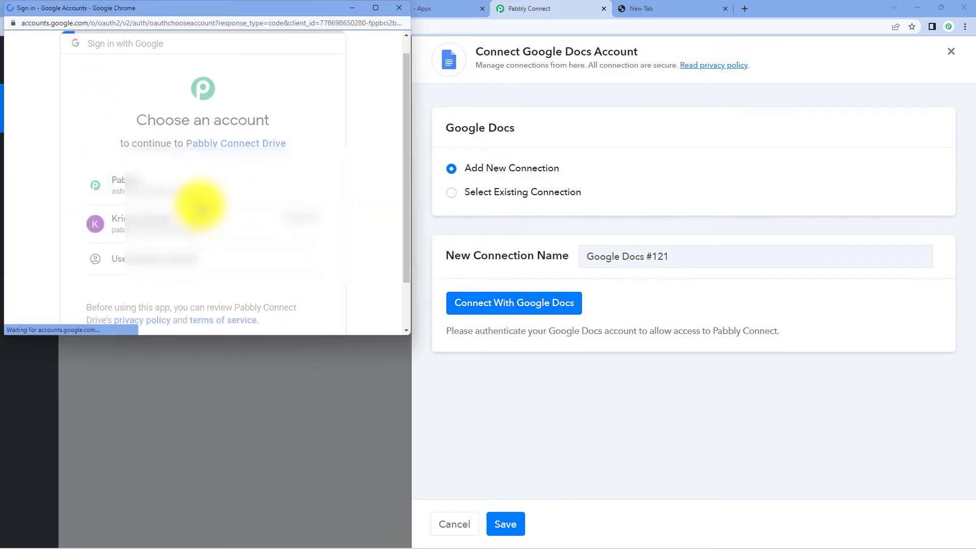
scroll(282, 245, down, 5)
click(282, 246)
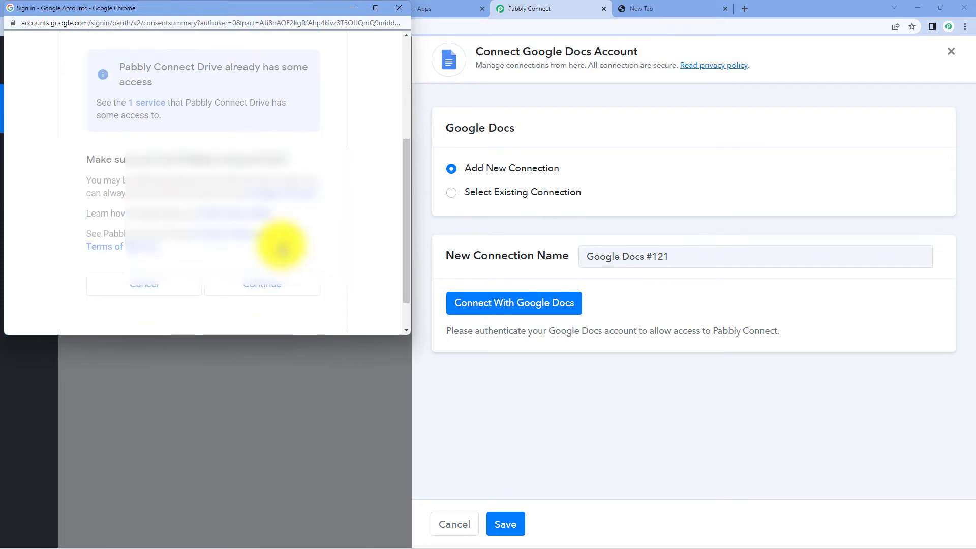
Name the document with the sheet row's Title plus ' Blog' and run a test creating it.
scroll(325, 244, down, 3)
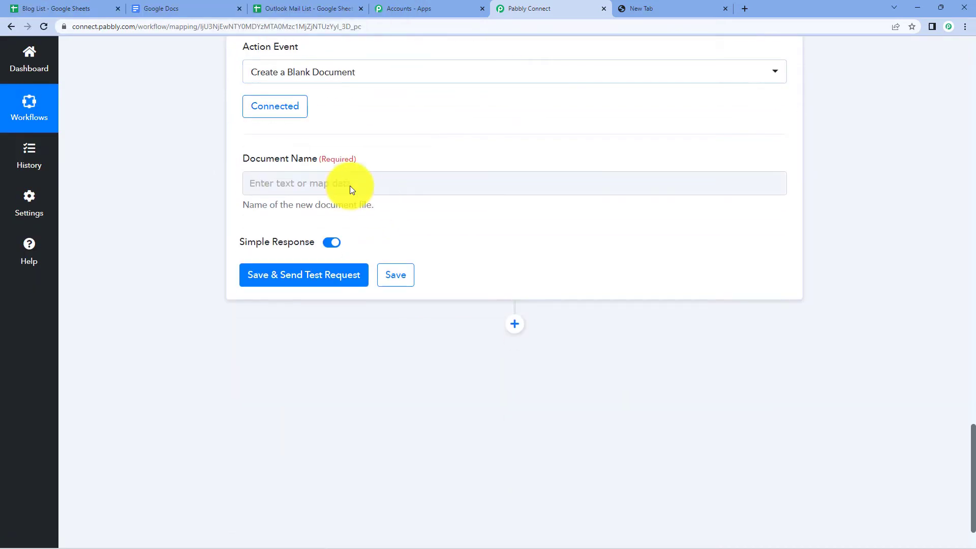
click(322, 183)
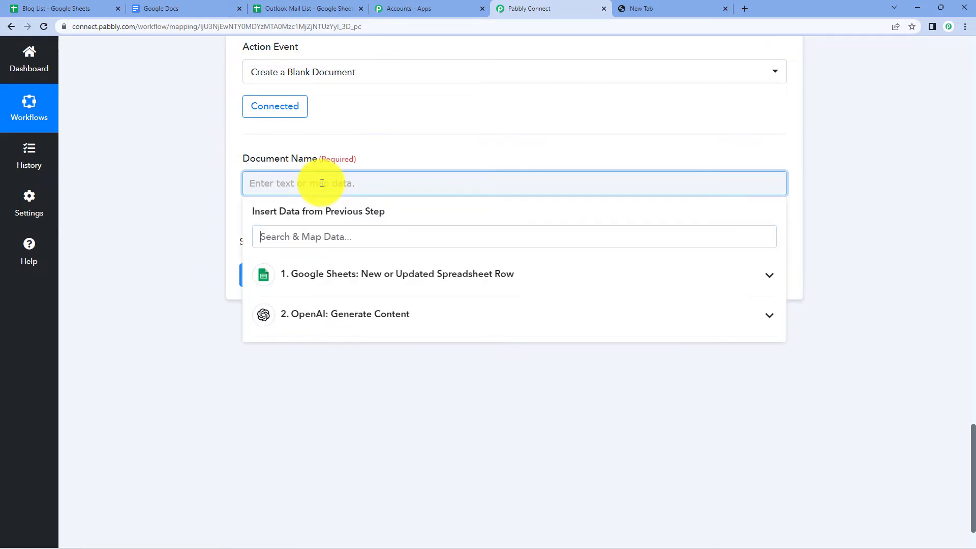
click(409, 267)
click(405, 337)
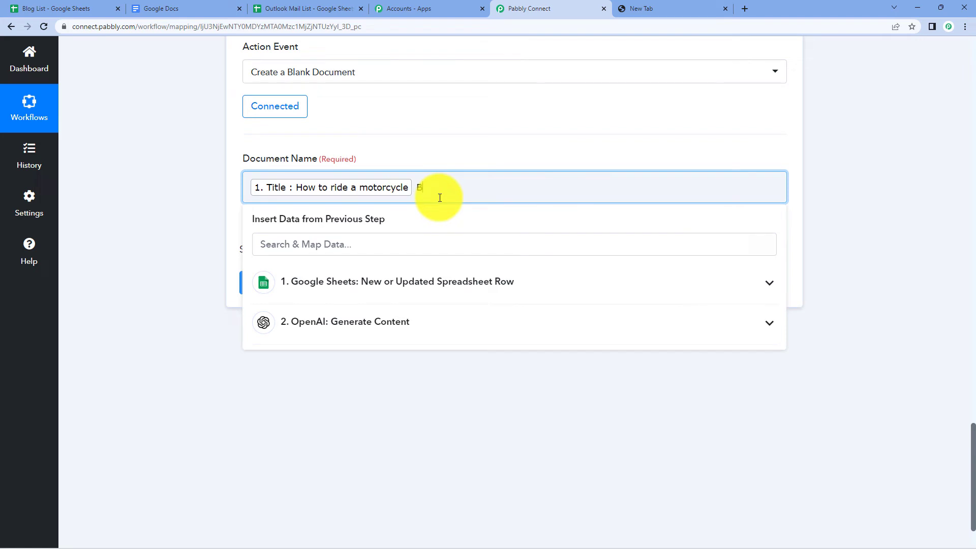
text(g)
click(194, 208)
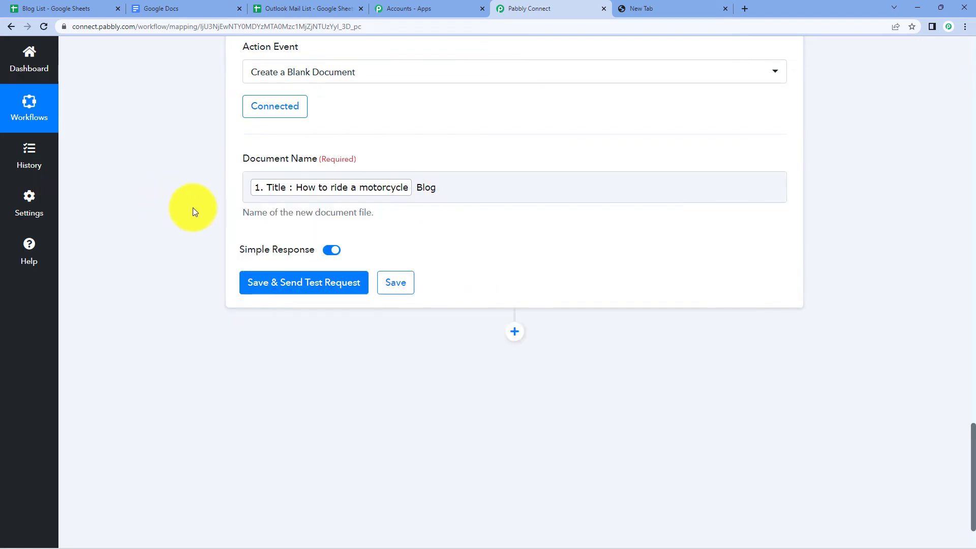
click(334, 283)
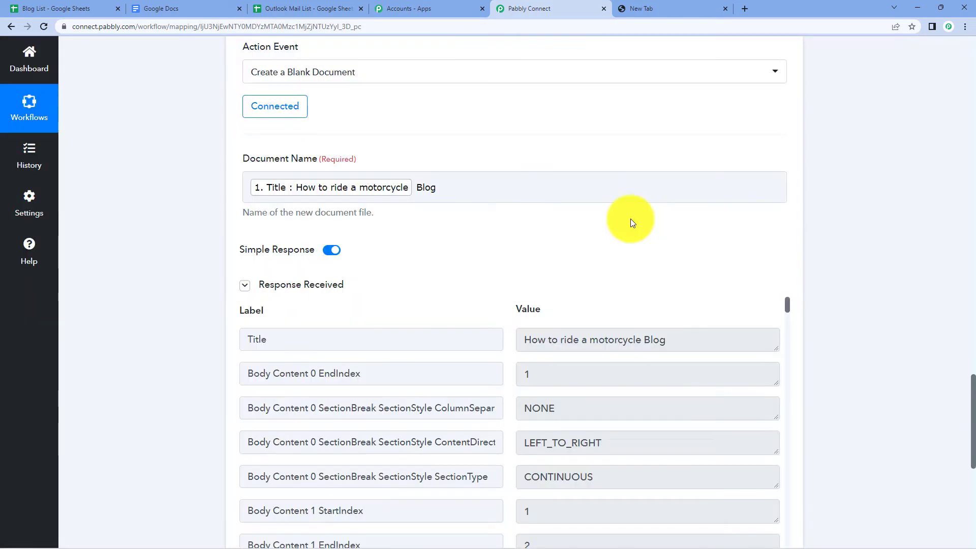
scroll(503, 164, down, 3)
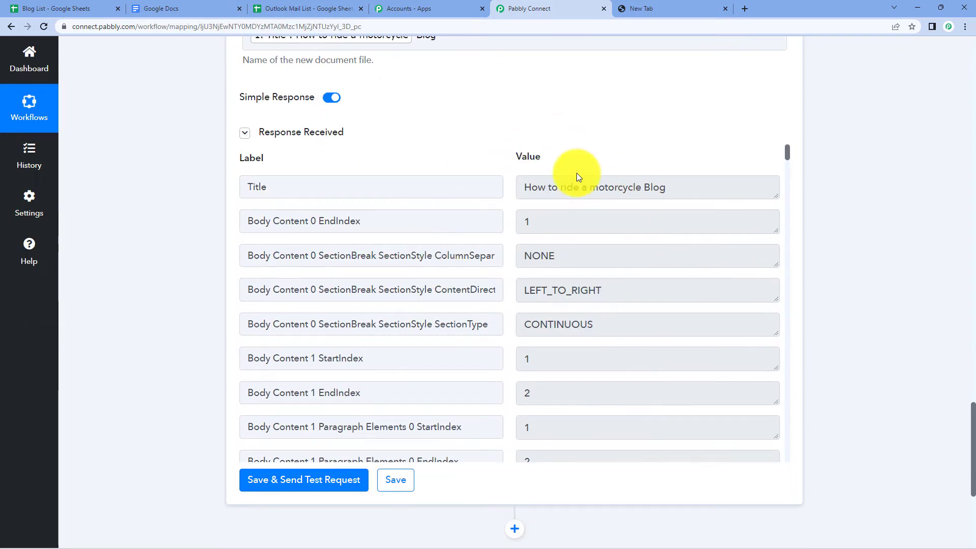
click(170, 4)
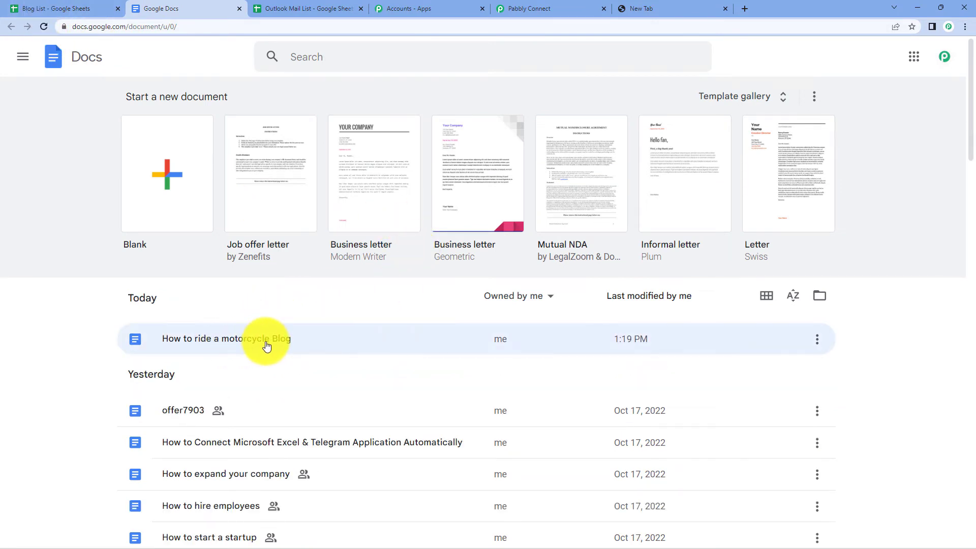
Open 'How to ride a motorcycle Blog' from the Docs list to confirm it is empty.
click(554, 6)
click(153, 8)
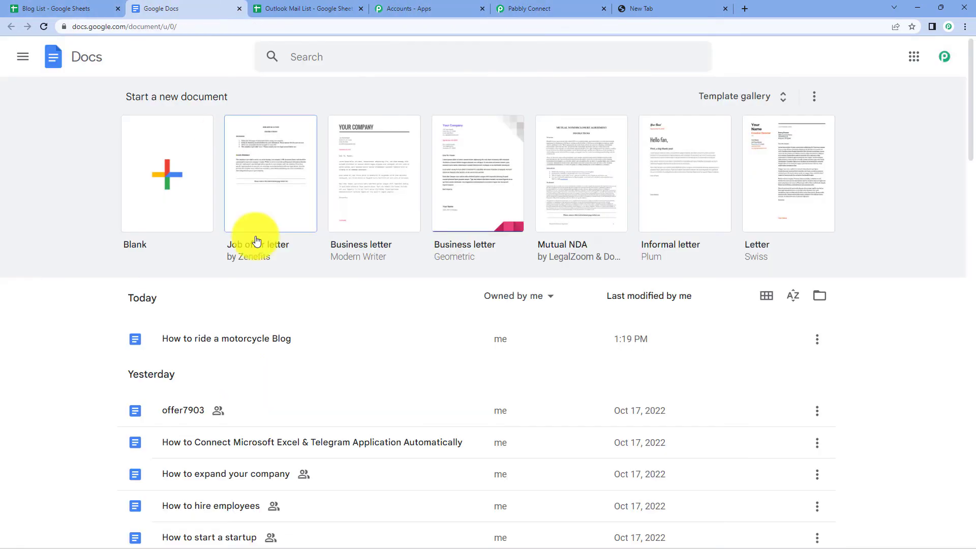
click(242, 348)
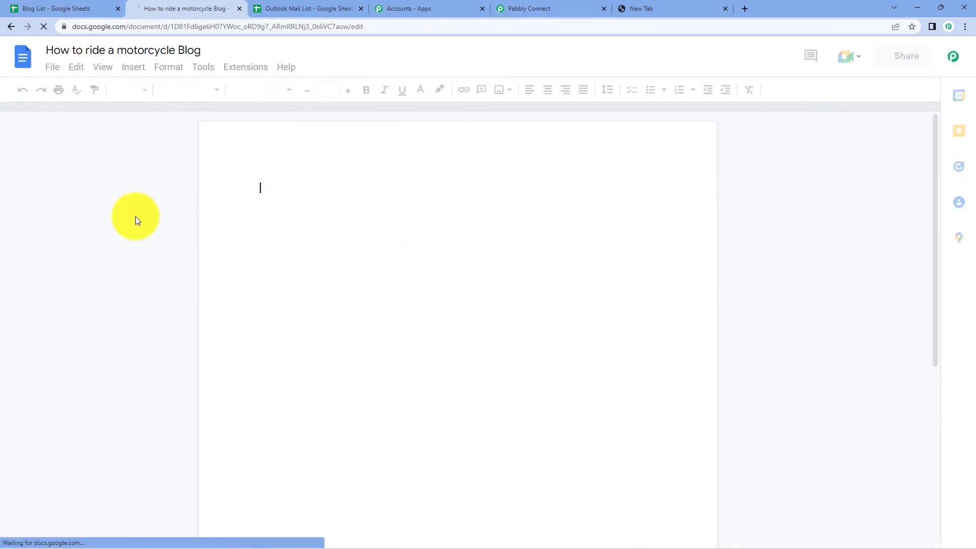
click(10, 27)
Add a fourth step using Google Docs' Append a Paragraph to a Document action.
click(506, 5)
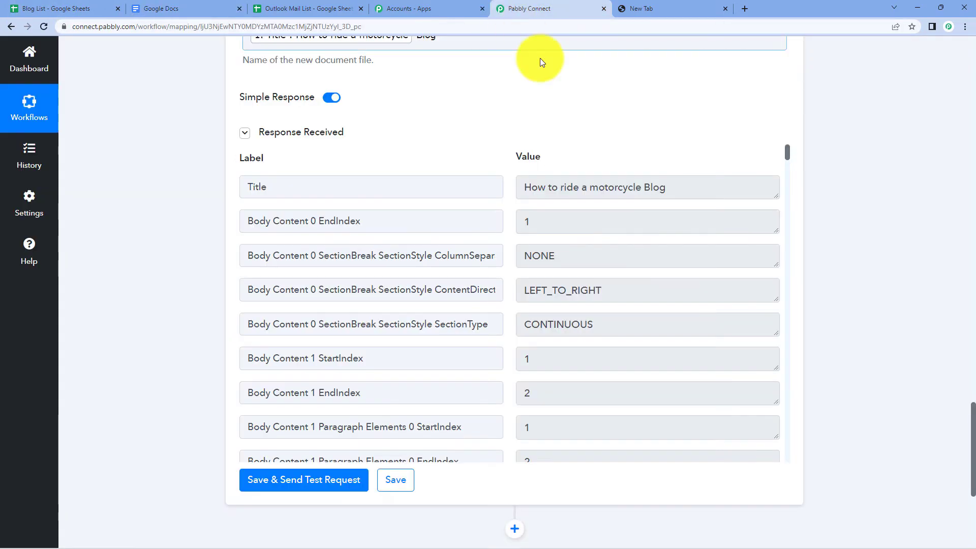
scroll(573, 375, down, 5)
scroll(573, 375, down, 5)
scroll(553, 325, down, 5)
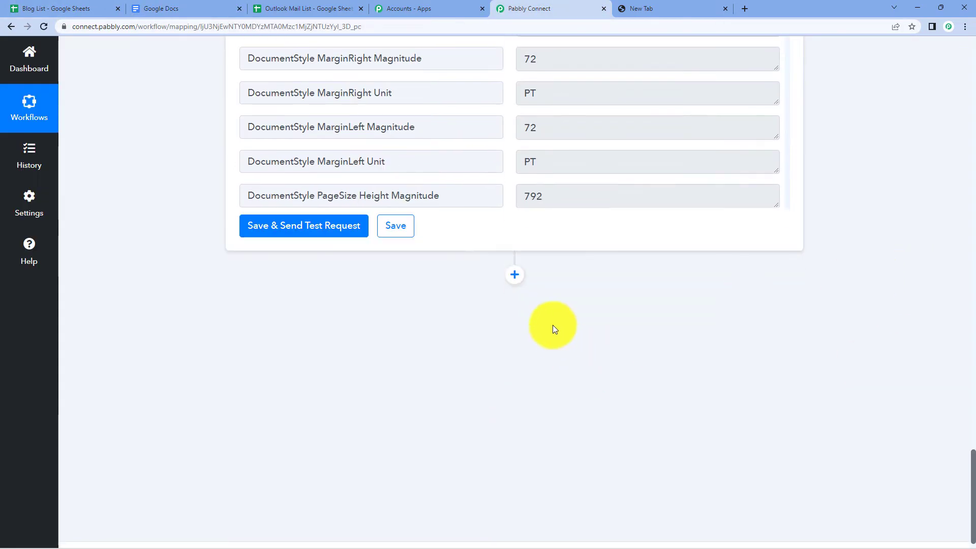
click(514, 278)
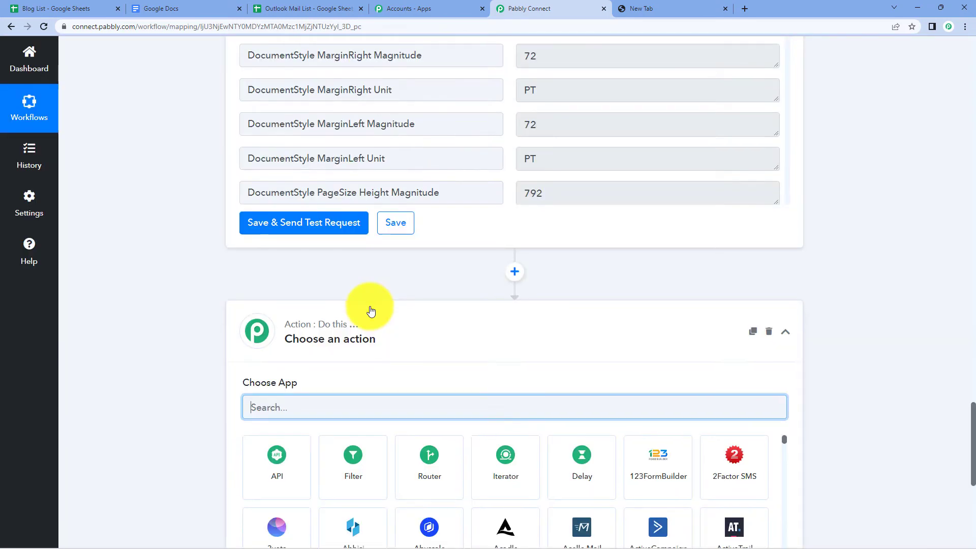
scroll(370, 311, down, 3)
text(googl)
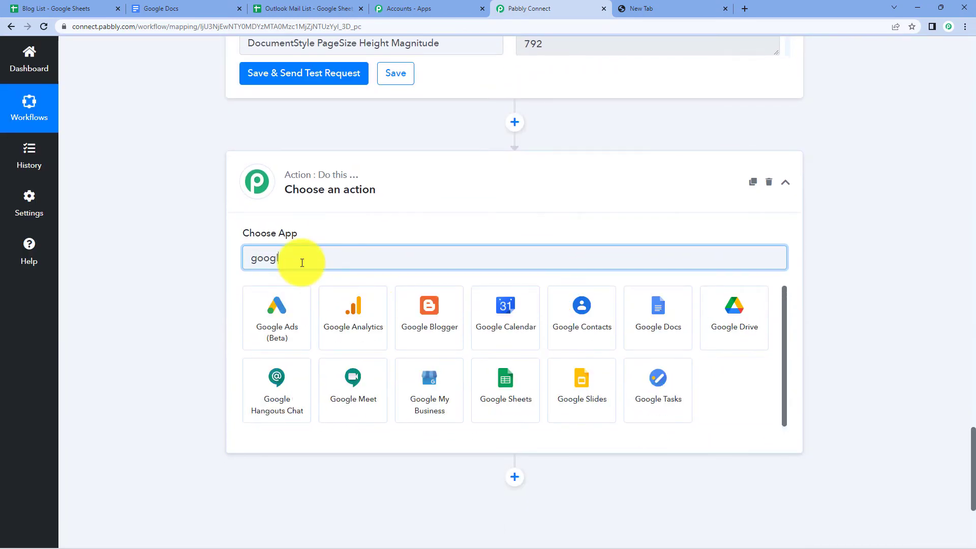
text(e doc)
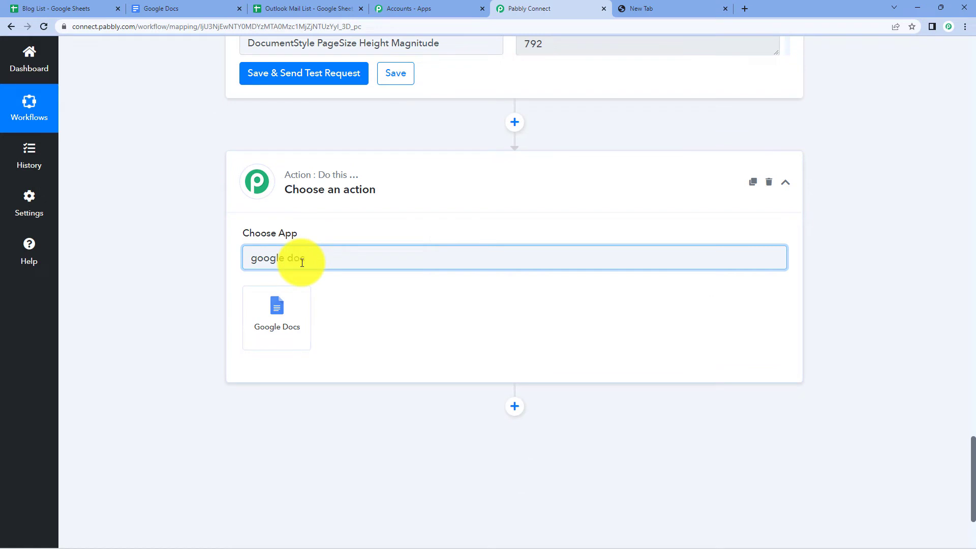
click(286, 313)
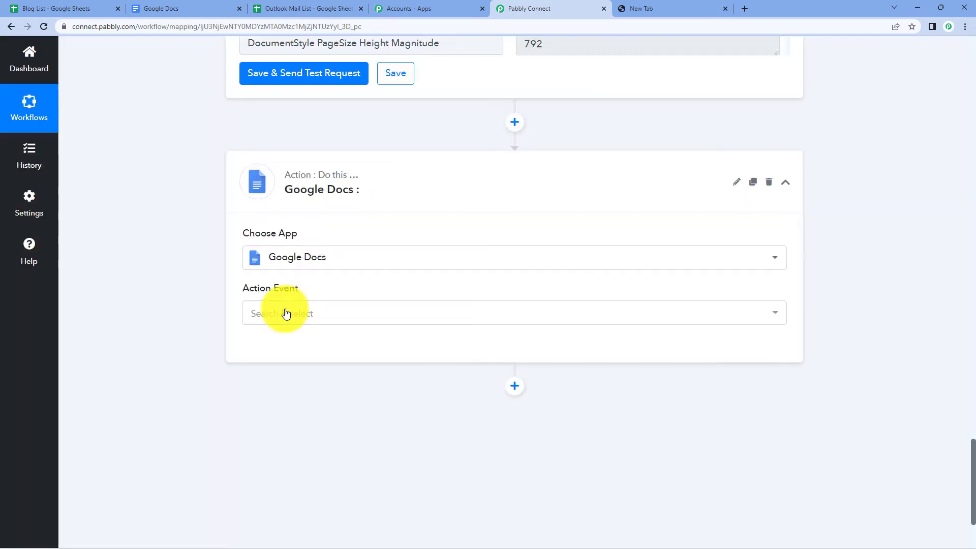
scroll(339, 235, down, 2)
click(347, 222)
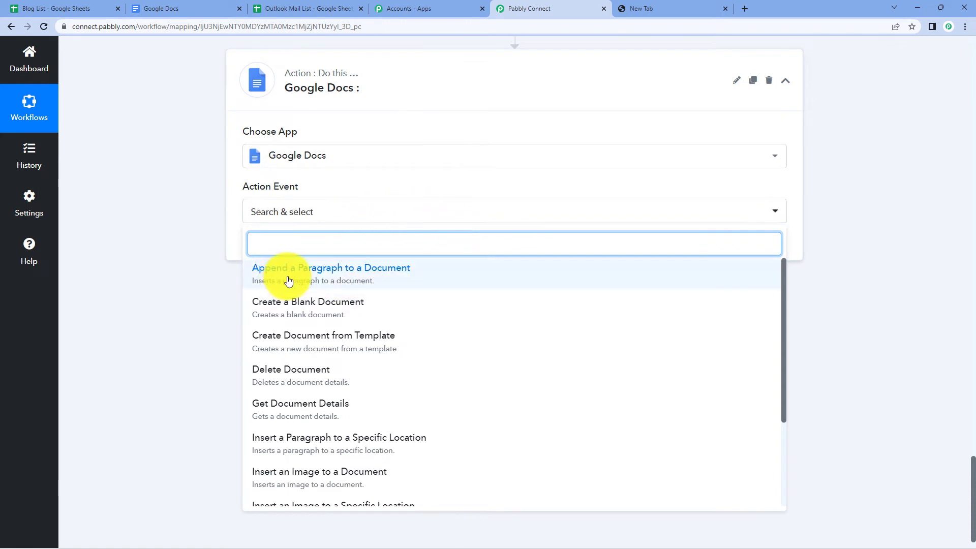
click(362, 280)
Connect the step to the existing Google Docs connection and save it.
click(278, 252)
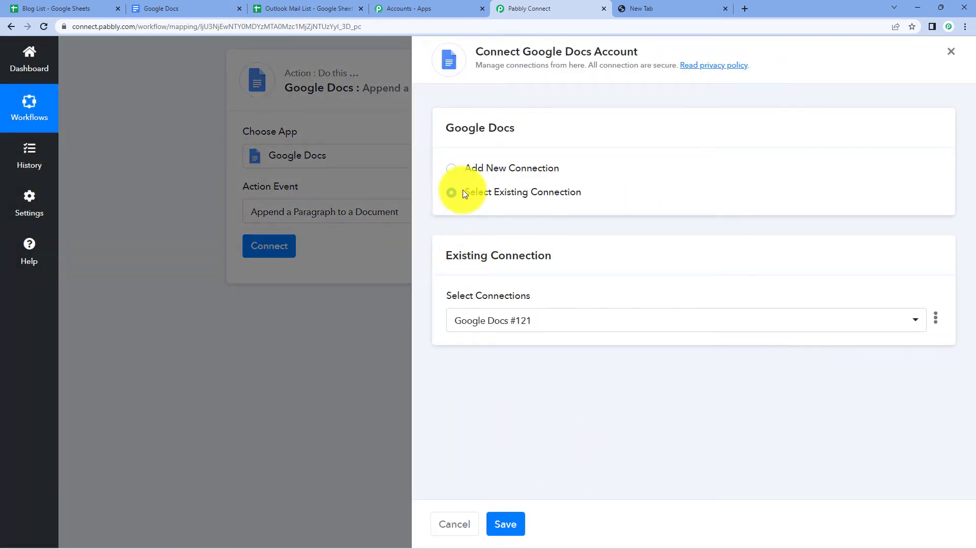
click(506, 525)
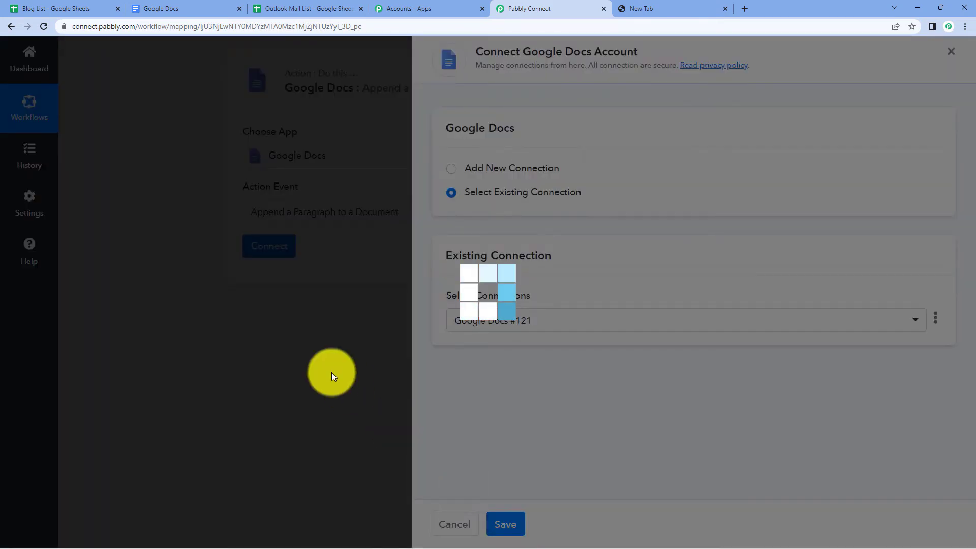
scroll(421, 226, down, 2)
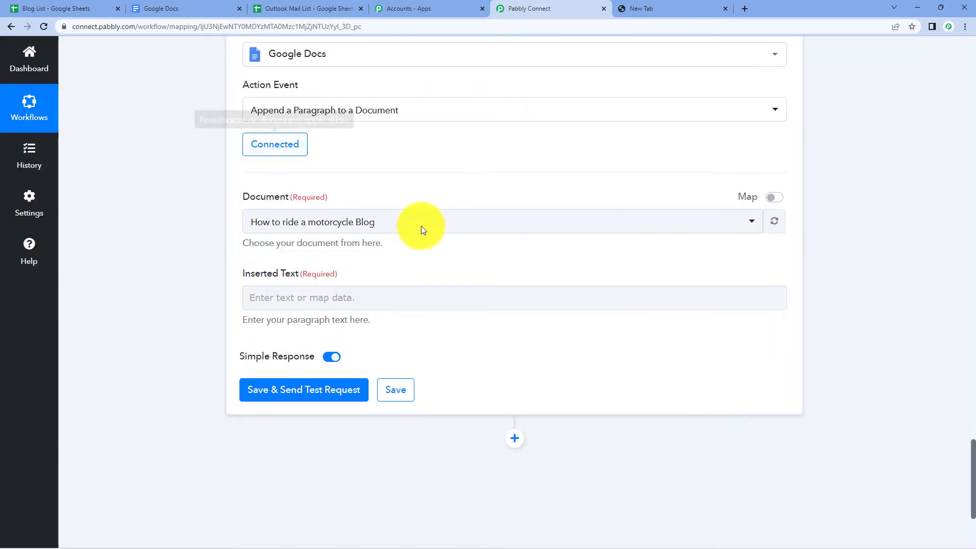
Map the Document field to step 3's DocumentId, replacing the fixed document ID.
click(774, 198)
drag(521, 218, 244, 239)
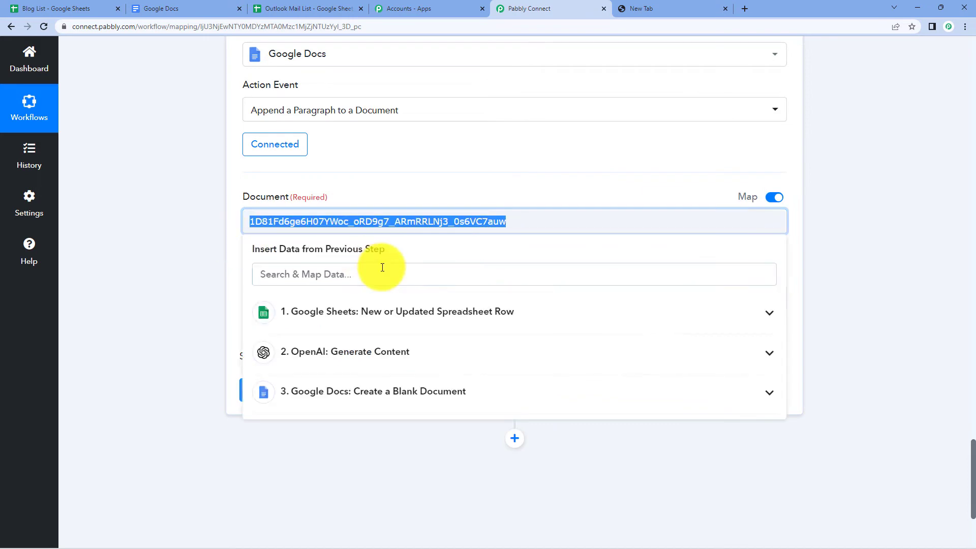
key(BackSpace)
click(435, 391)
scroll(407, 407, down, 5)
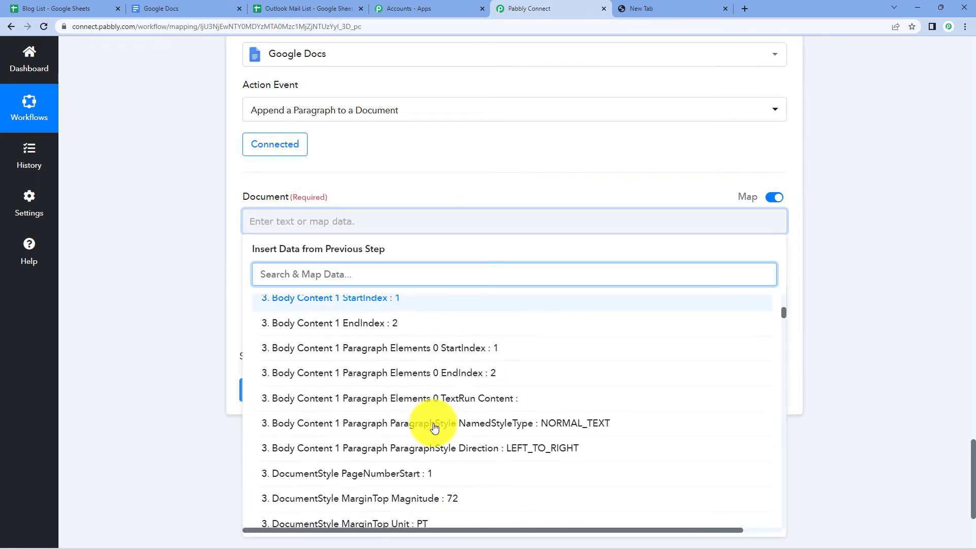
scroll(407, 437, down, 5)
scroll(434, 452, down, 5)
scroll(434, 452, down, 5)
scroll(435, 453, down, 5)
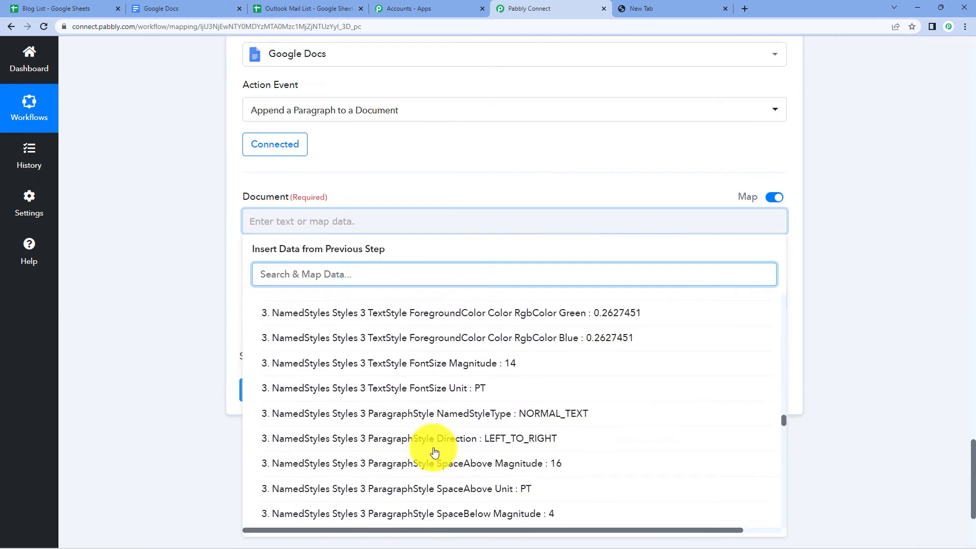
scroll(435, 453, down, 5)
scroll(435, 457, down, 5)
scroll(436, 503, down, 5)
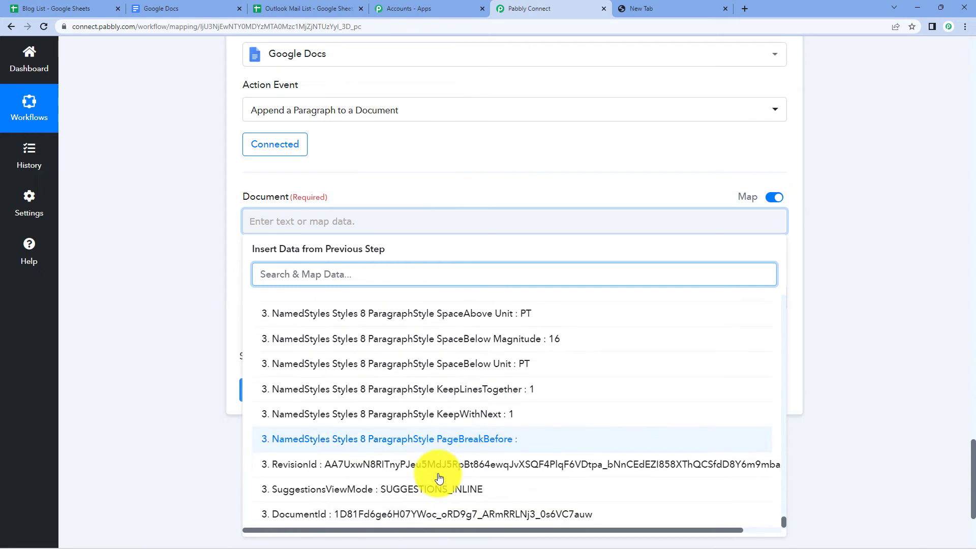
click(420, 514)
click(180, 245)
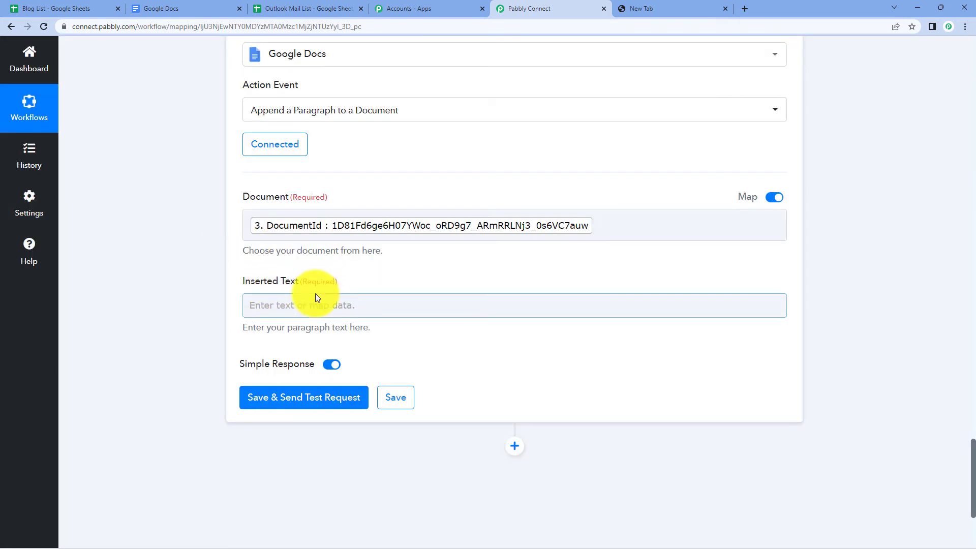
Set Inserted Text to OpenAI's 2. Choices 0 Text and send a test request.
click(312, 305)
scroll(353, 270, down, 2)
click(376, 334)
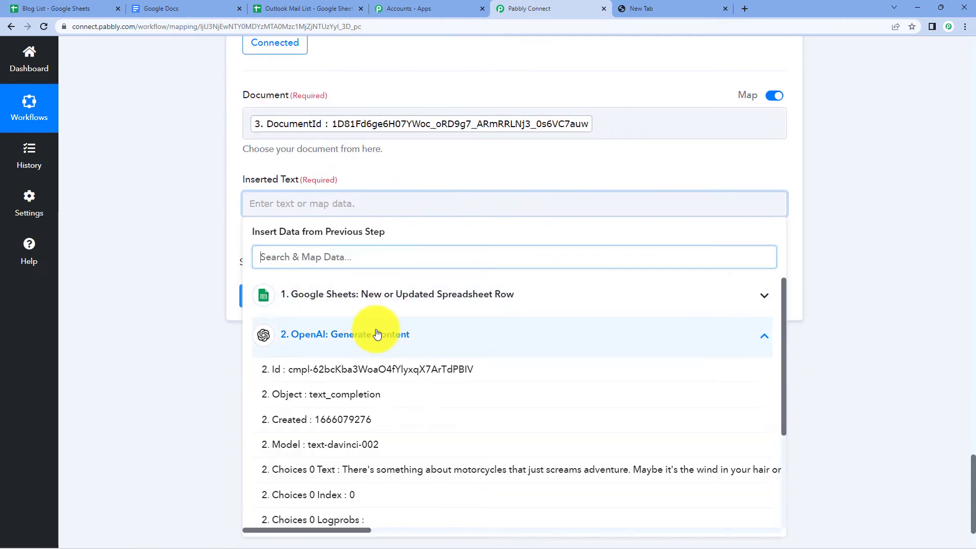
click(417, 471)
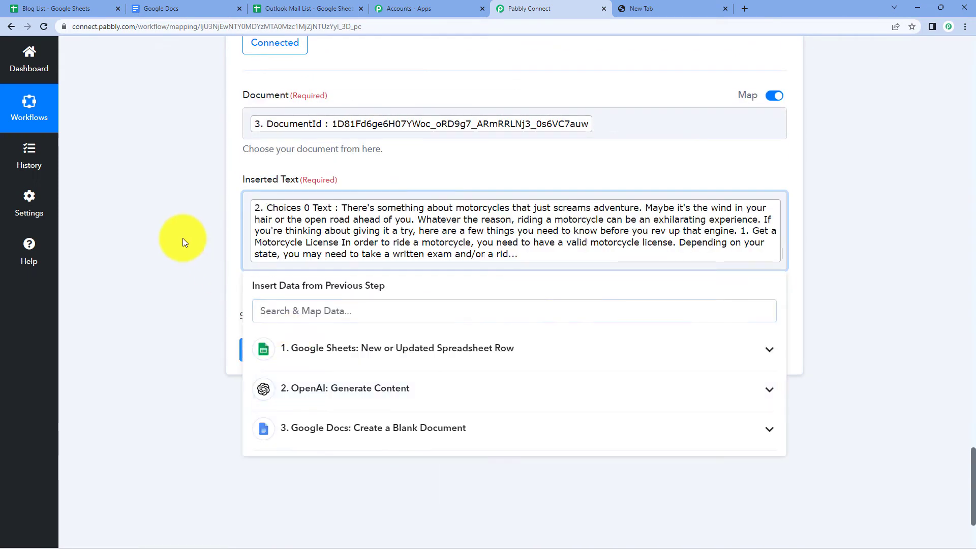
click(182, 238)
click(275, 348)
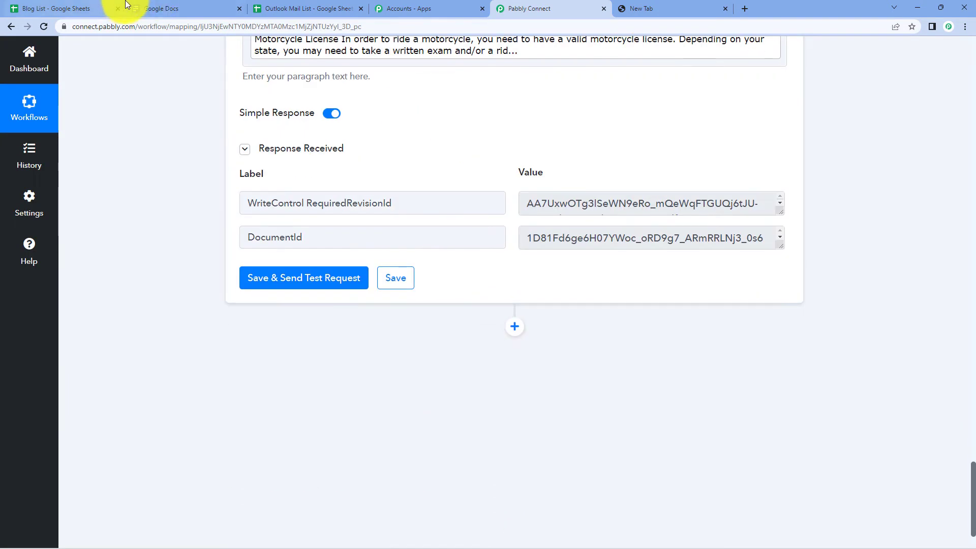
Open 'How to ride a motorcycle Blog' in Google Docs and scroll through the appended blog text.
click(155, 6)
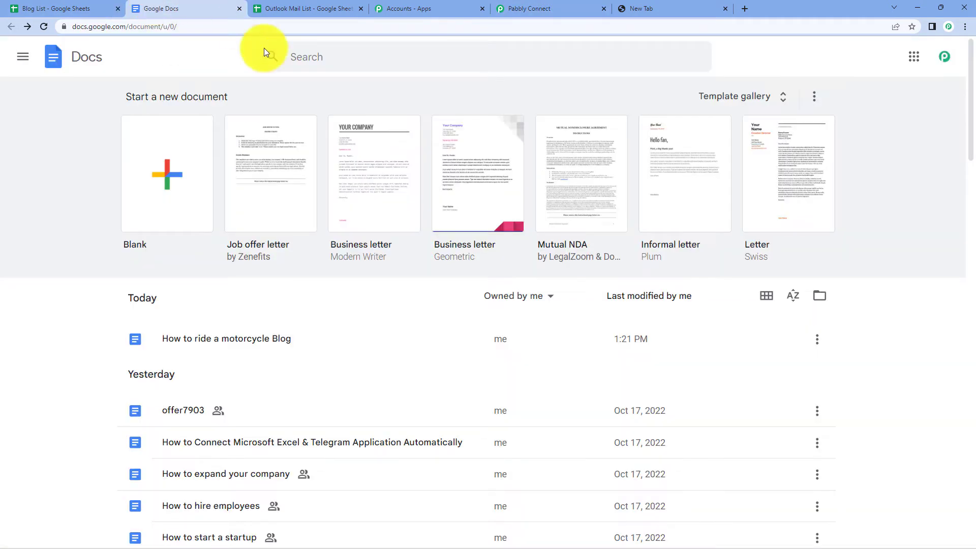
scroll(310, 267, down, 1)
click(224, 291)
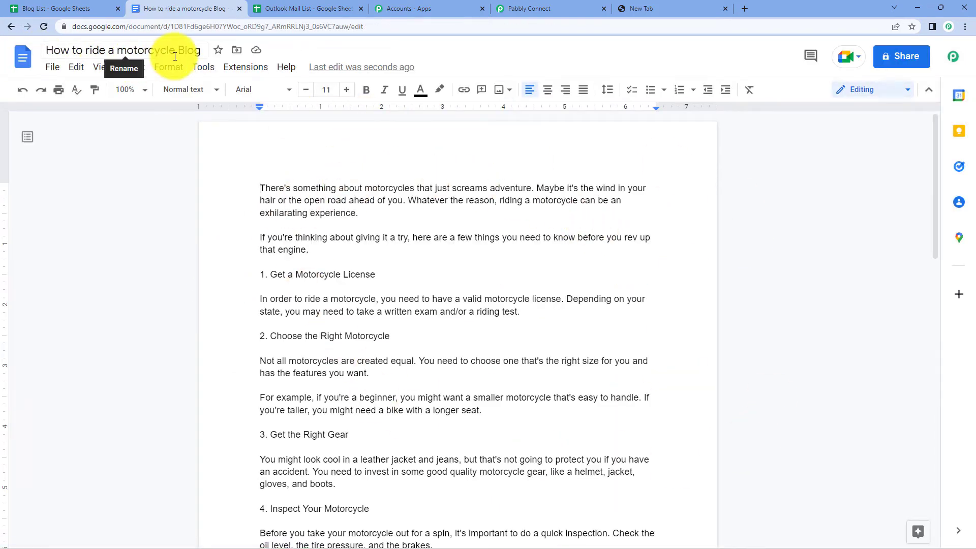
scroll(455, 302, down, 5)
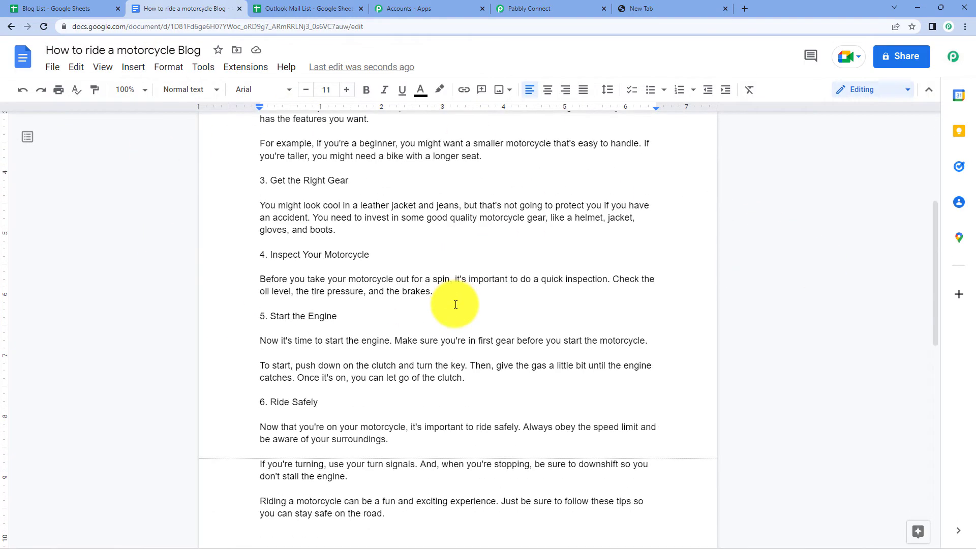
scroll(455, 305, down, 7)
scroll(454, 305, up, 1)
scroll(454, 305, up, 2)
scroll(455, 305, up, 4)
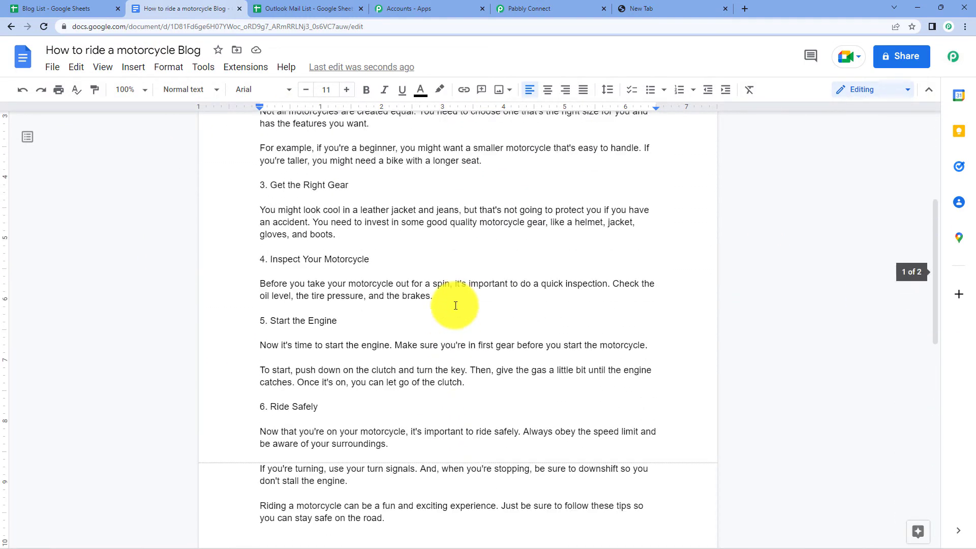
scroll(455, 305, up, 5)
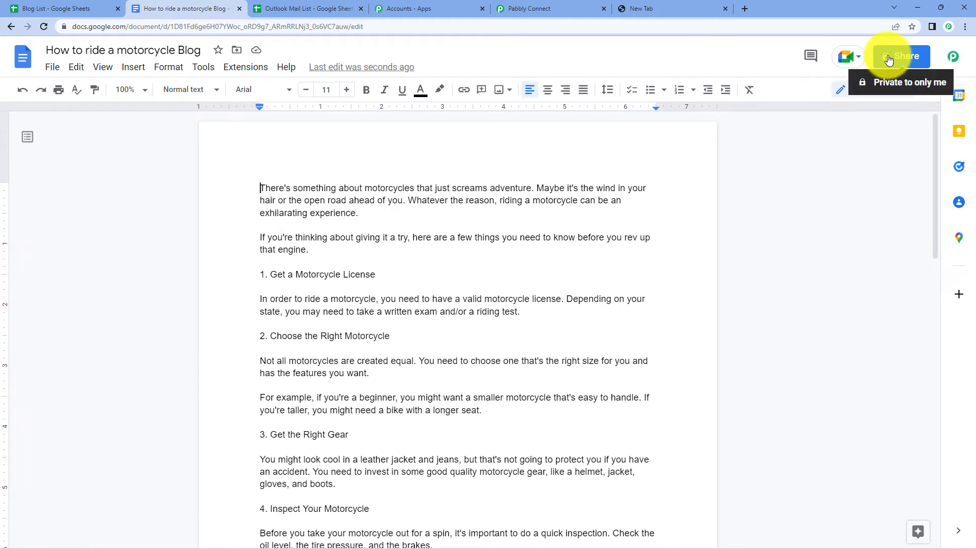
Back in Pabbly Connect, add an empty fifth action step after the append step.
click(554, 9)
scroll(519, 262, down, 3)
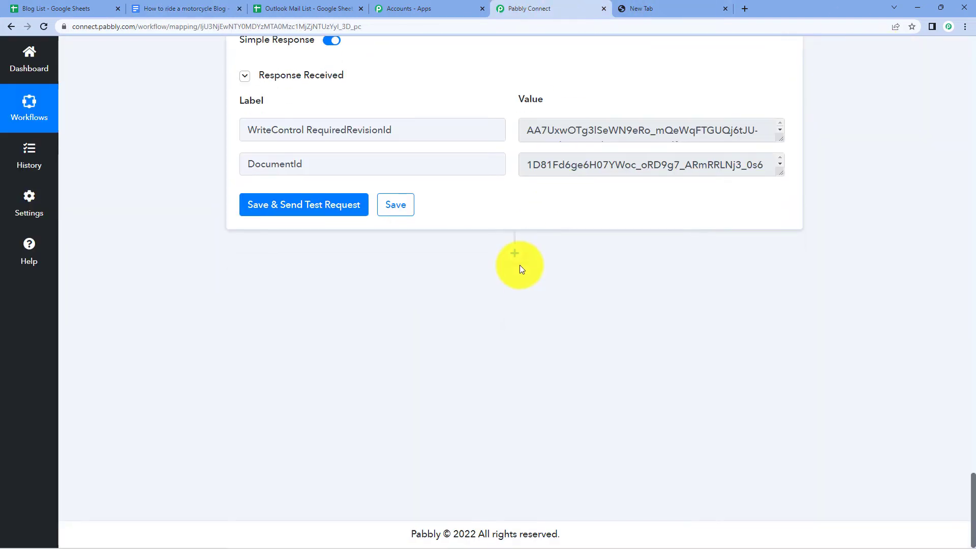
click(516, 261)
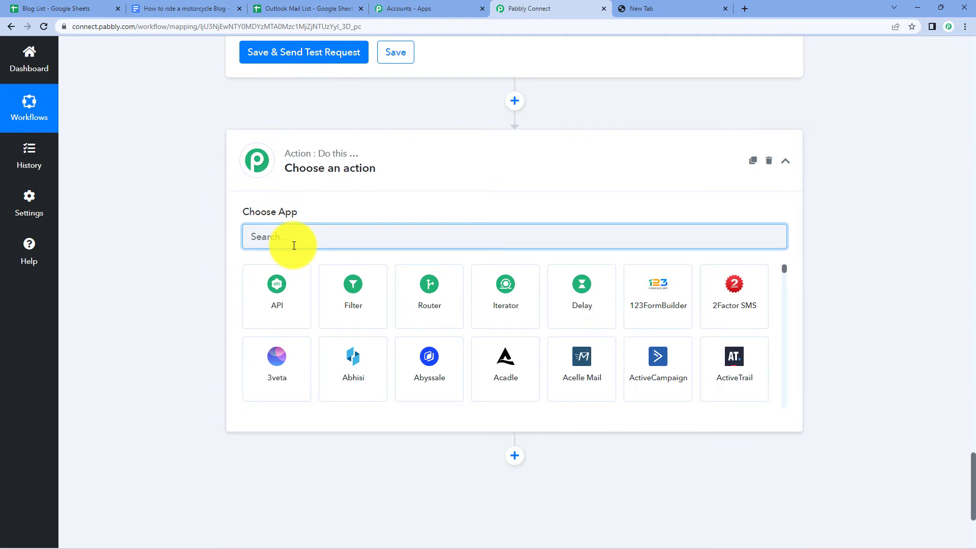
Set the fifth step to Google Drive with the Share a File With Anyone action.
text(google d)
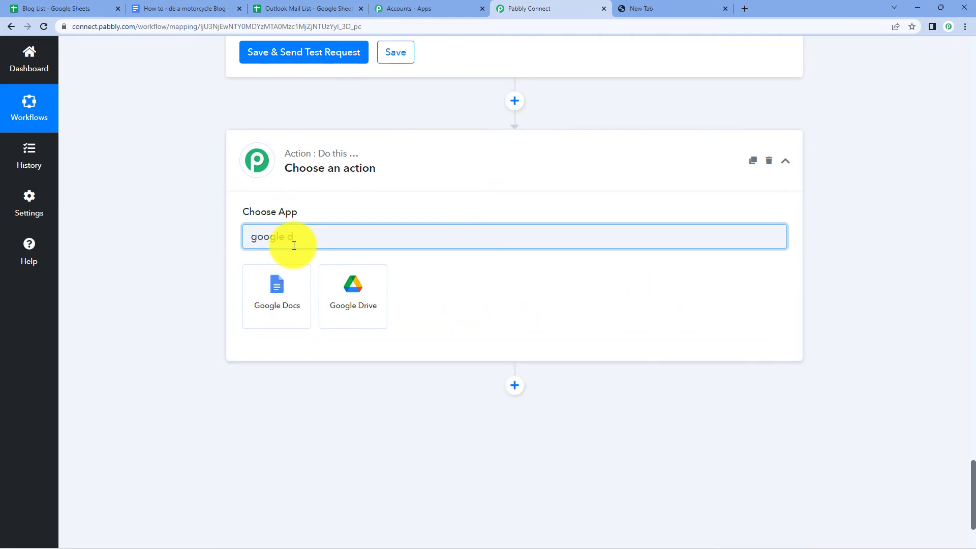
click(349, 285)
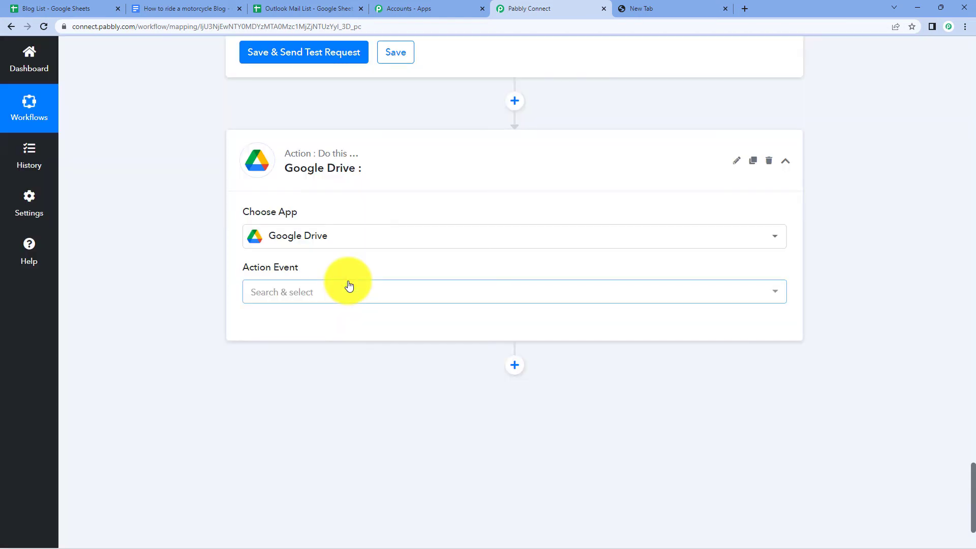
click(348, 285)
scroll(374, 425, down, 1)
scroll(374, 424, down, 2)
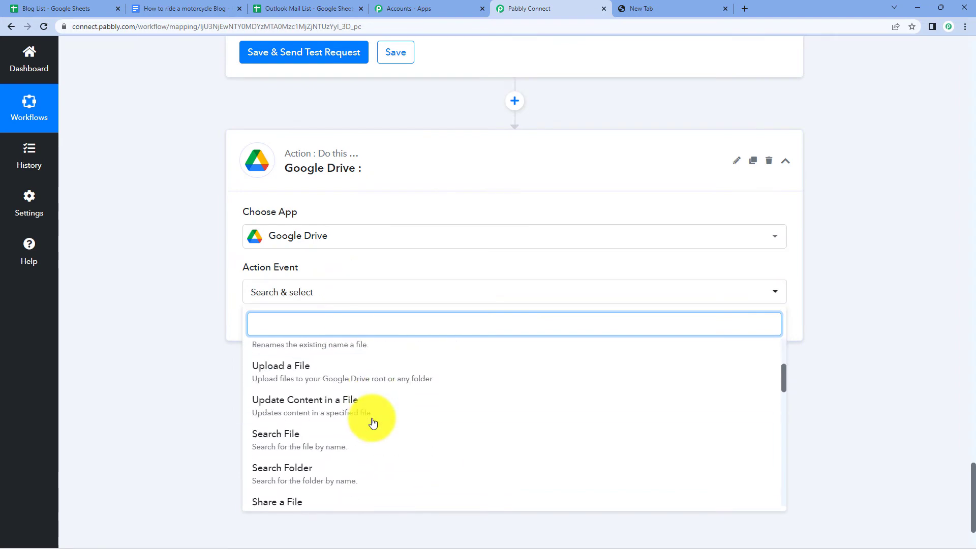
scroll(374, 424, down, 1)
scroll(373, 423, down, 1)
scroll(374, 423, down, 1)
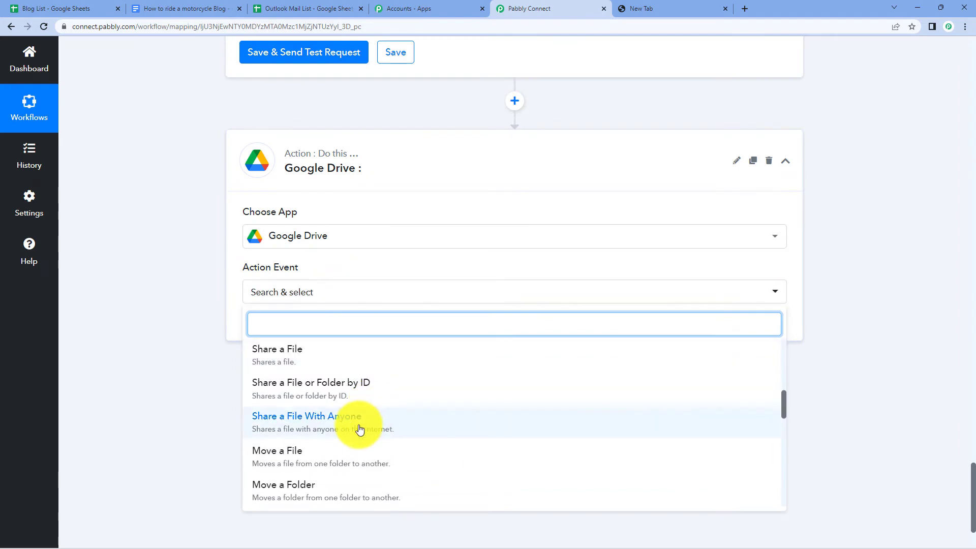
click(360, 425)
Add a new Google Drive connection and grant Pabbly Connect Drive access.
click(275, 335)
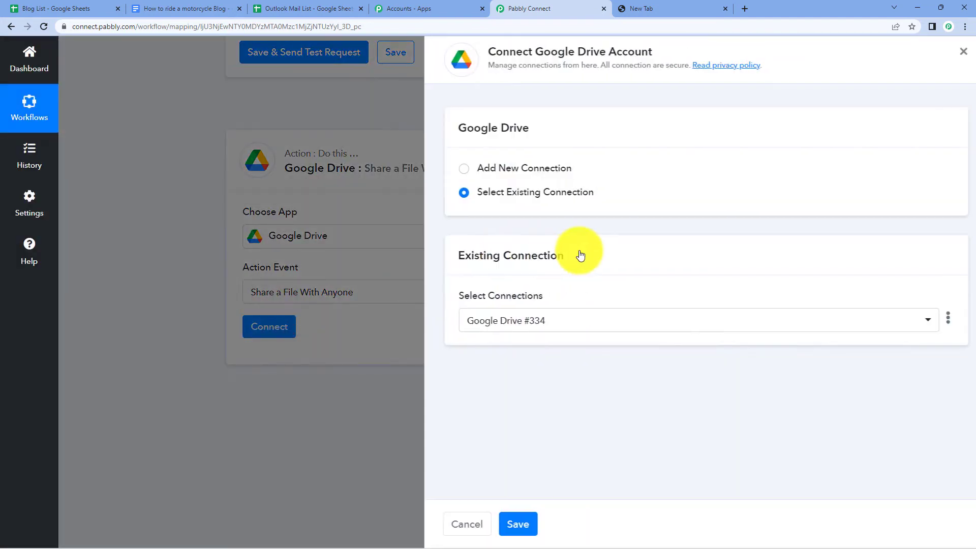
click(511, 172)
click(548, 308)
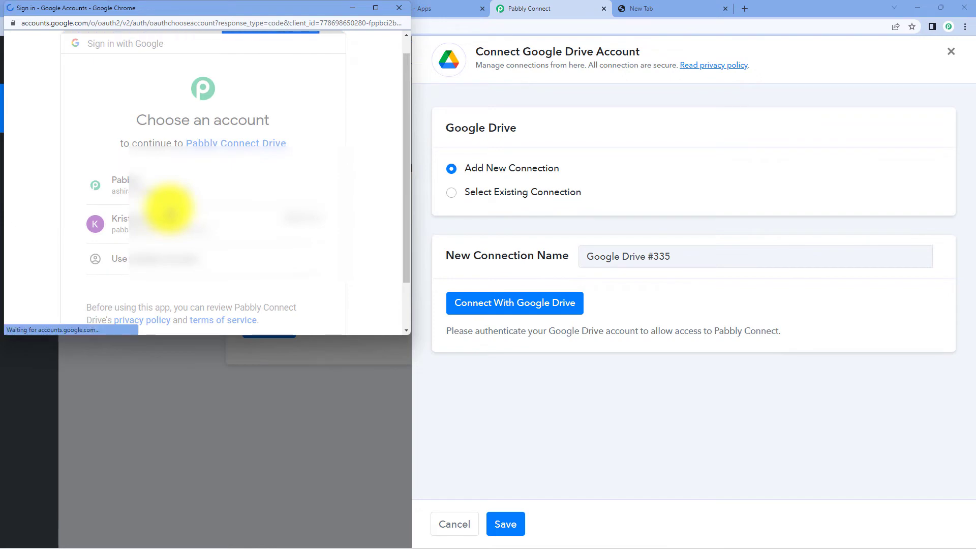
scroll(181, 224, down, 3)
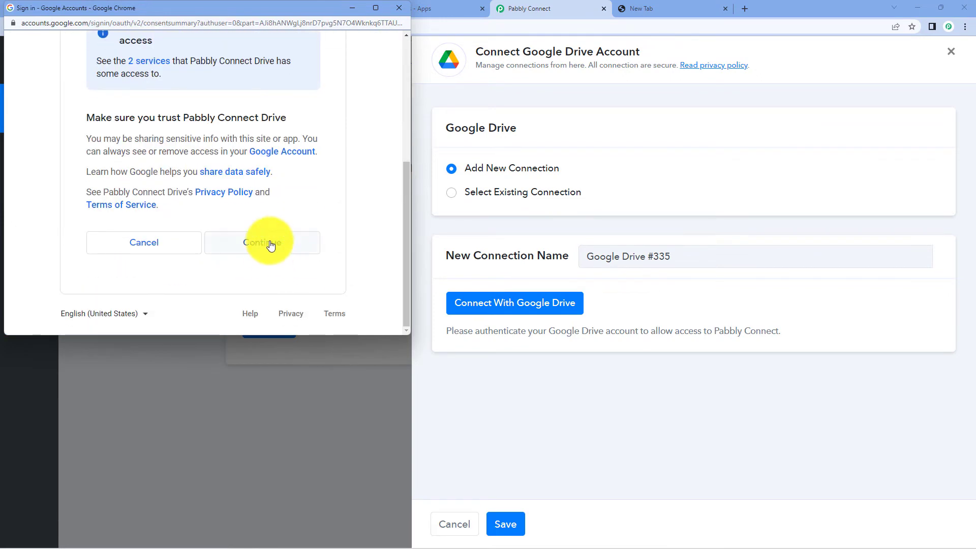
click(269, 243)
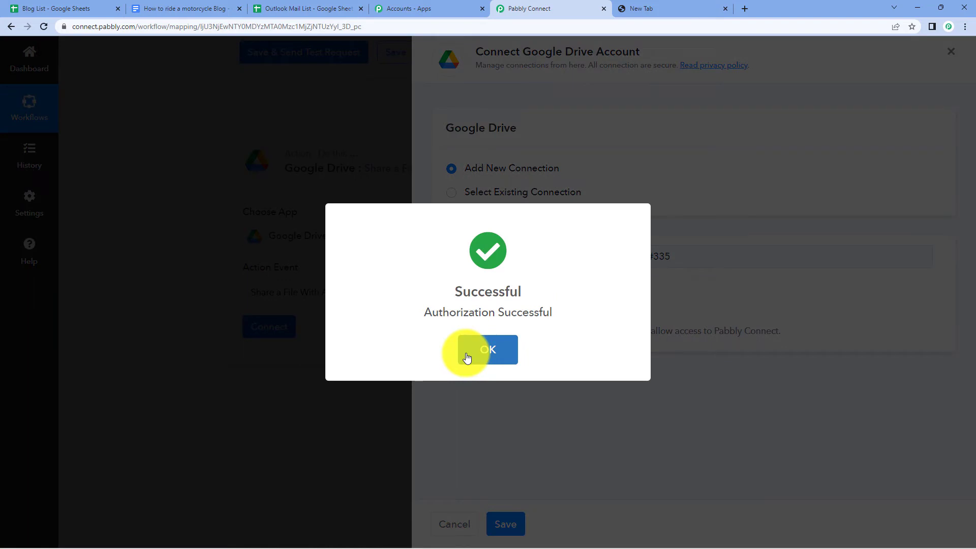
Confirm the Drive authorization and switch File ID to mapped mode, clearing its value.
click(465, 354)
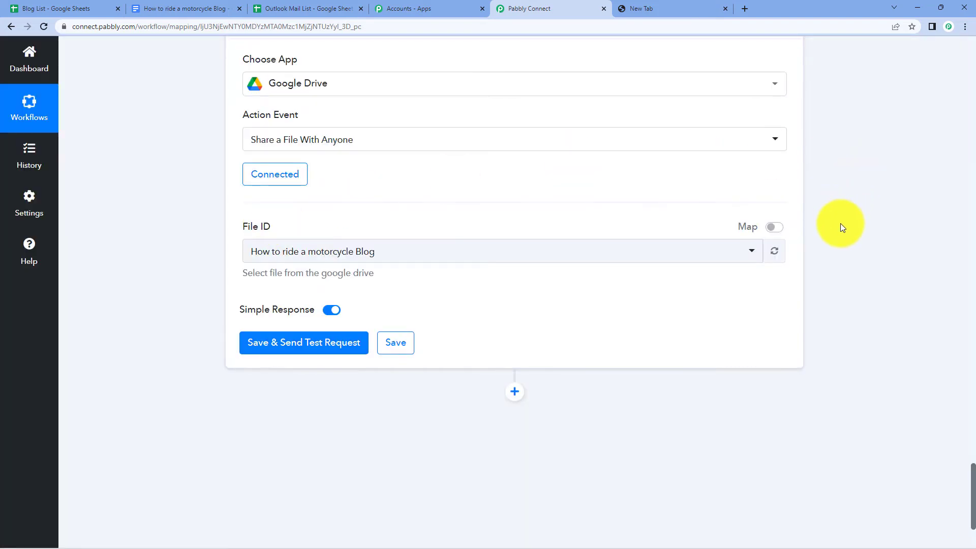
click(775, 227)
drag(506, 250, 225, 259)
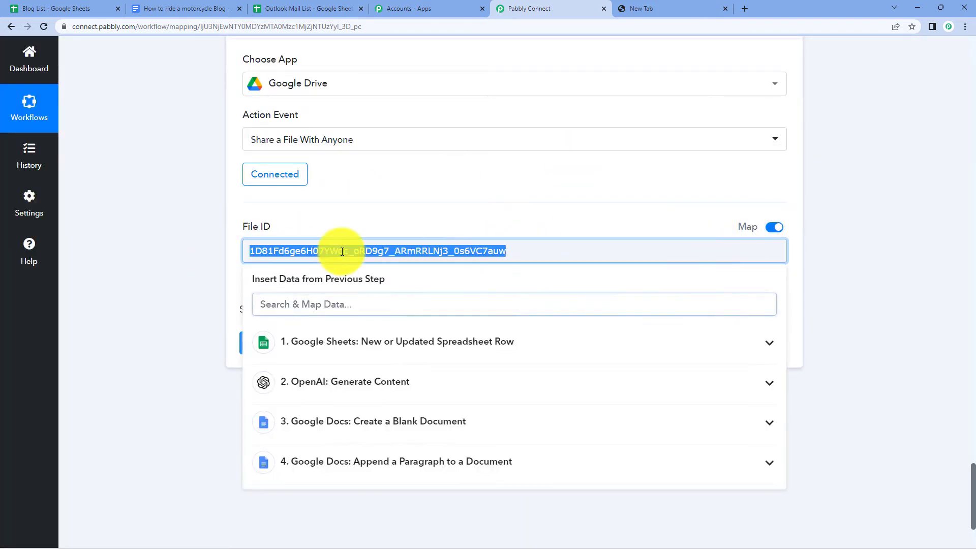
key(BackSpace)
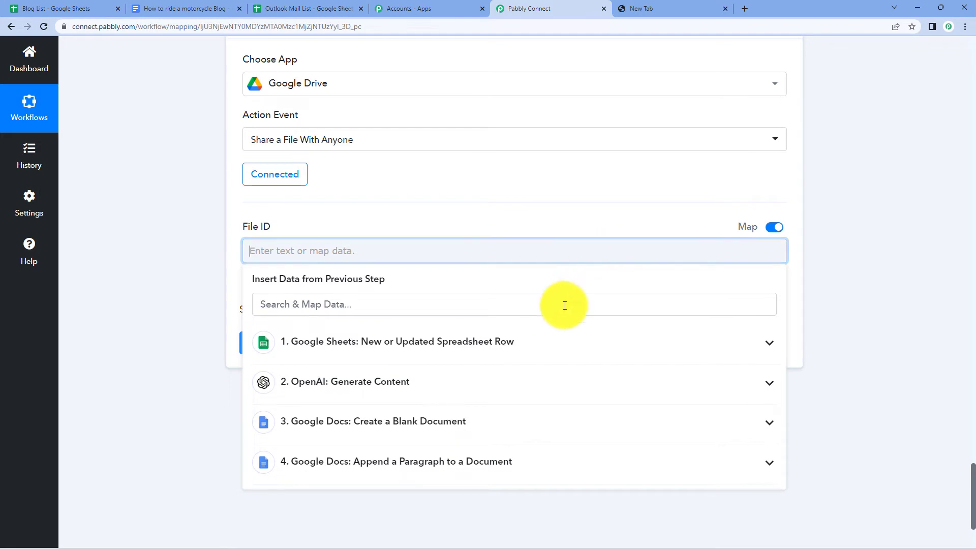
Map step 3's DocumentId into File ID and test, sharing the doc as reader with anyone.
click(497, 421)
scroll(456, 455, down, 4)
scroll(456, 455, down, 5)
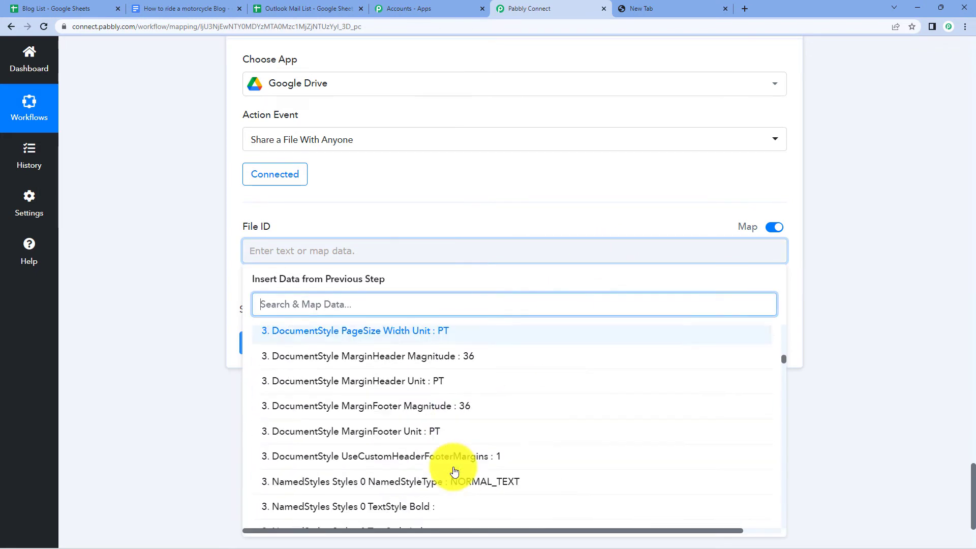
scroll(454, 465, down, 5)
scroll(454, 466, down, 5)
scroll(454, 465, down, 2)
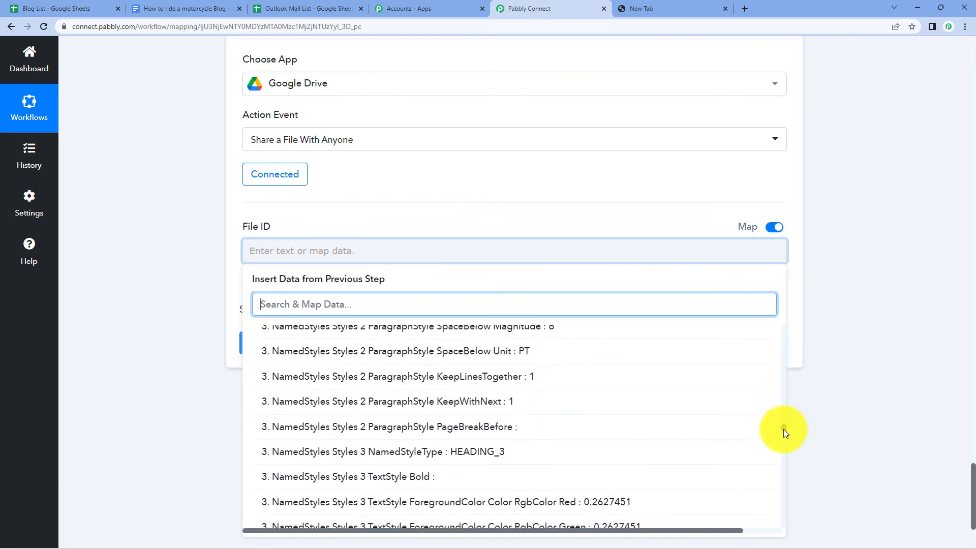
drag(783, 429, 784, 531)
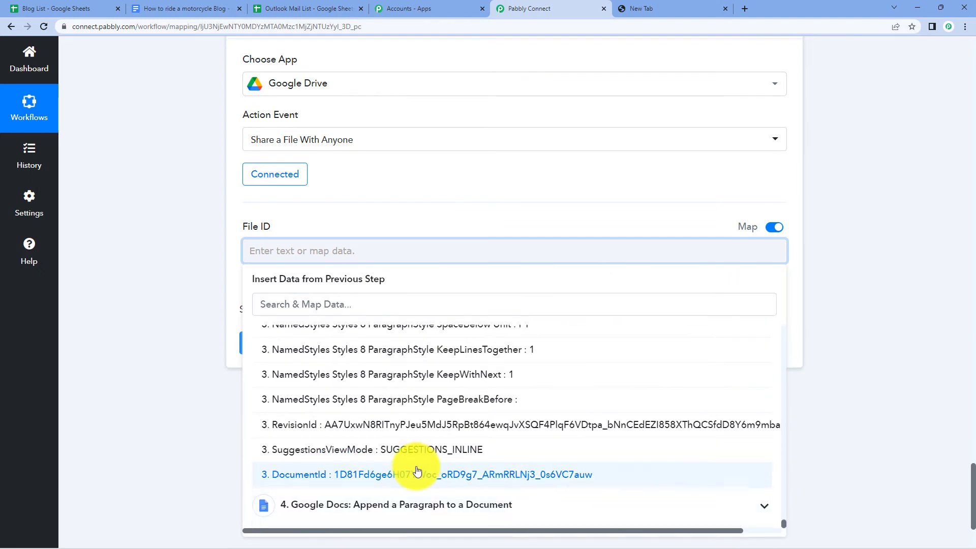
click(414, 474)
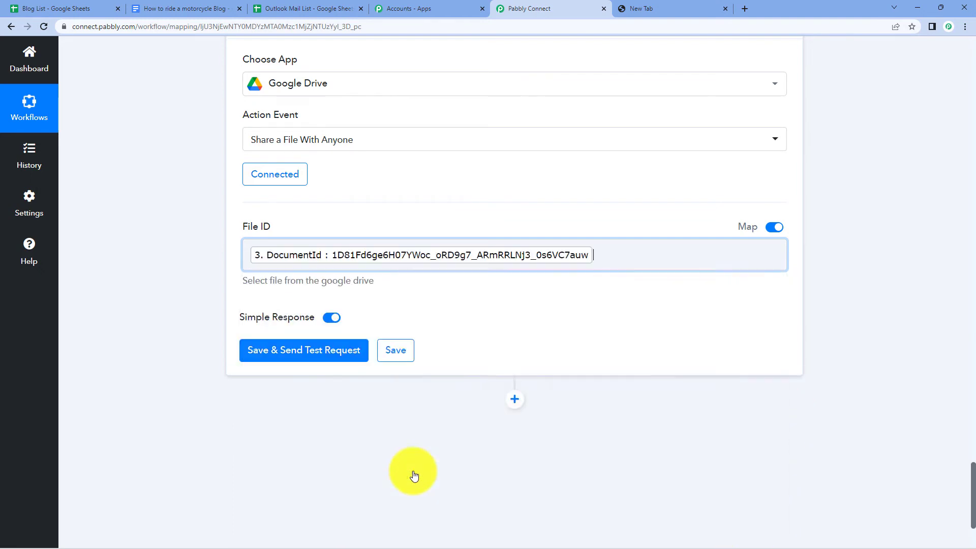
click(124, 237)
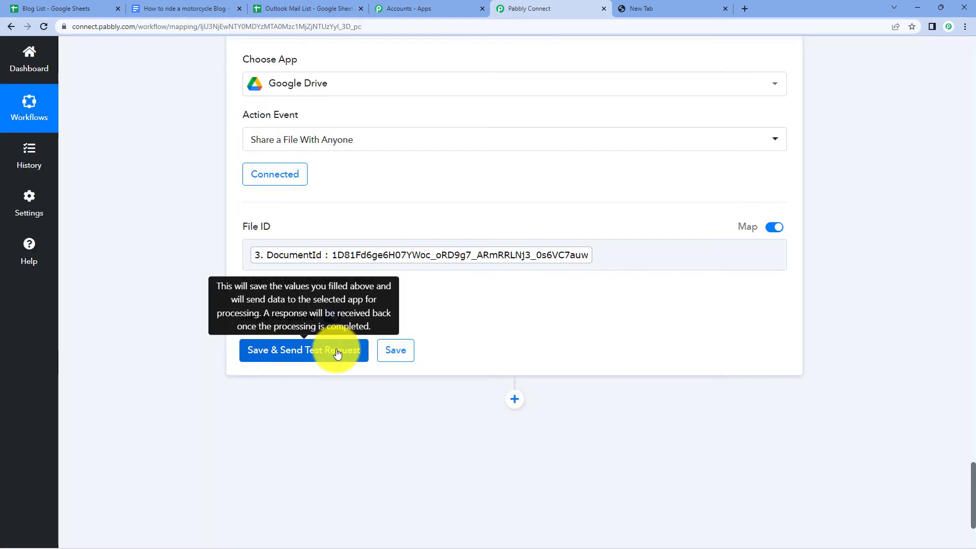
click(337, 351)
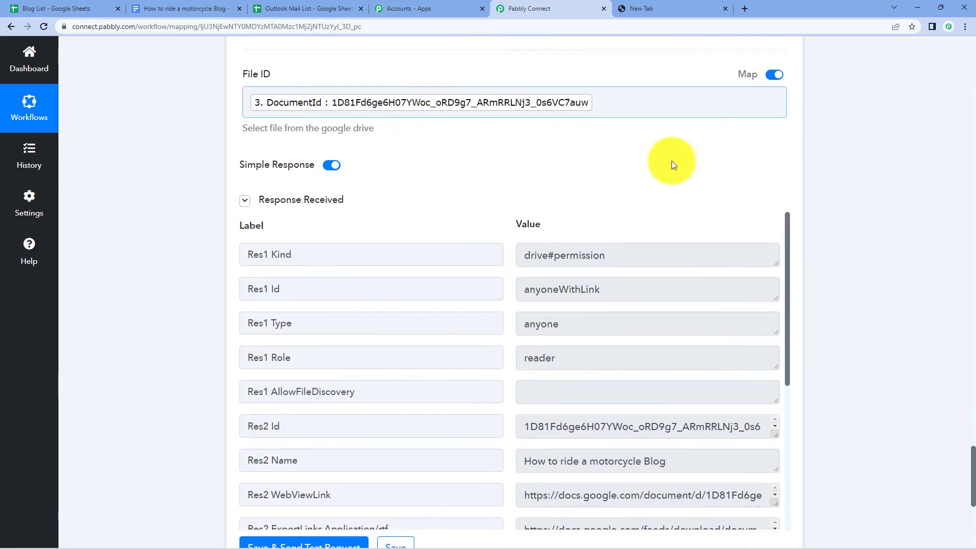
Check the generated blog in Google Docs, then scroll back to the top of the Pabbly workflow.
click(179, 6)
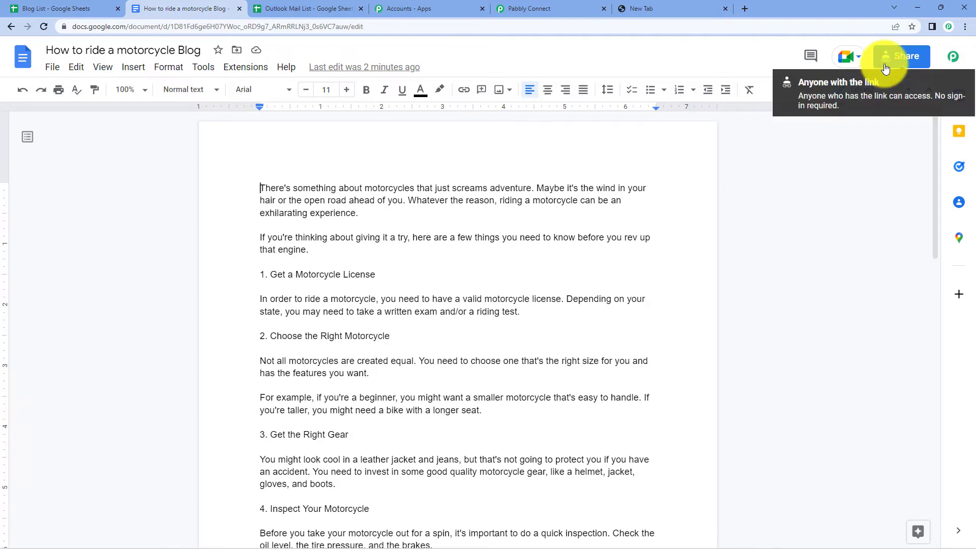
click(541, 7)
scroll(499, 244, up, 5)
scroll(499, 243, up, 4)
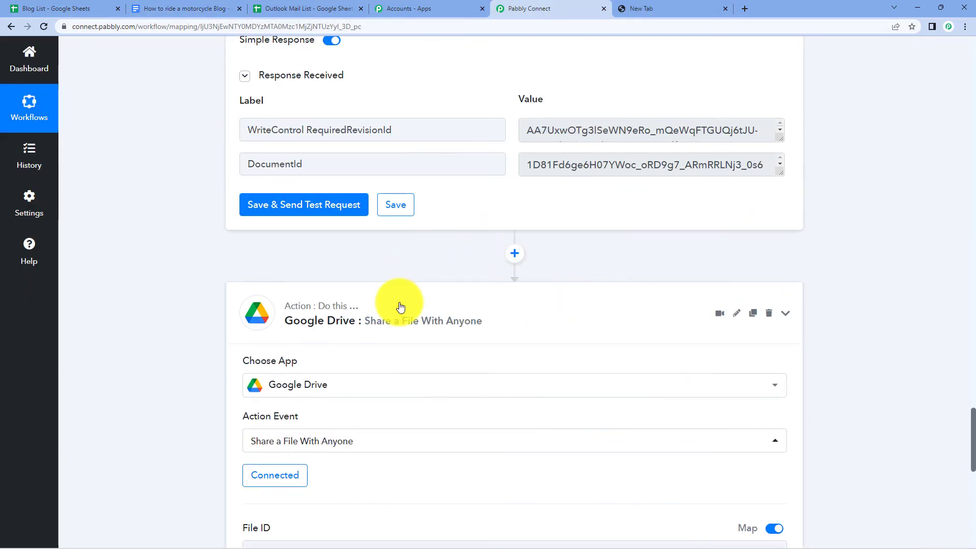
scroll(399, 305, up, 5)
scroll(399, 305, up, 5)
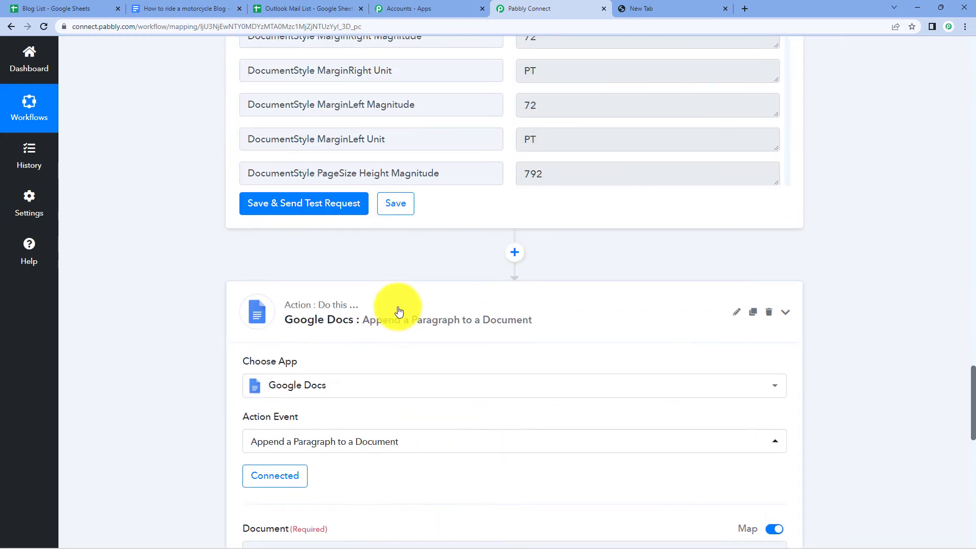
scroll(399, 308, up, 10)
scroll(398, 307, up, 5)
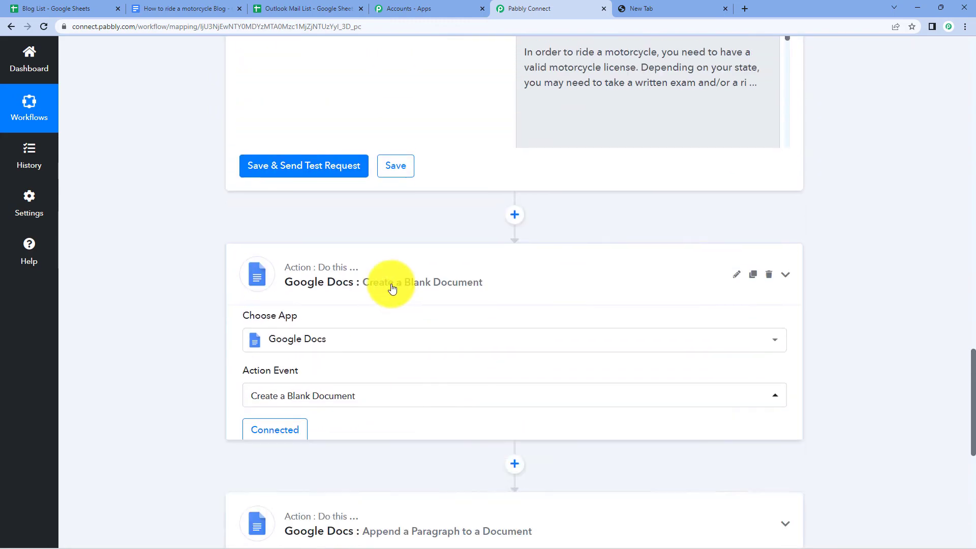
scroll(392, 288, up, 10)
scroll(391, 288, up, 8)
scroll(391, 288, up, 4)
scroll(391, 286, up, 4)
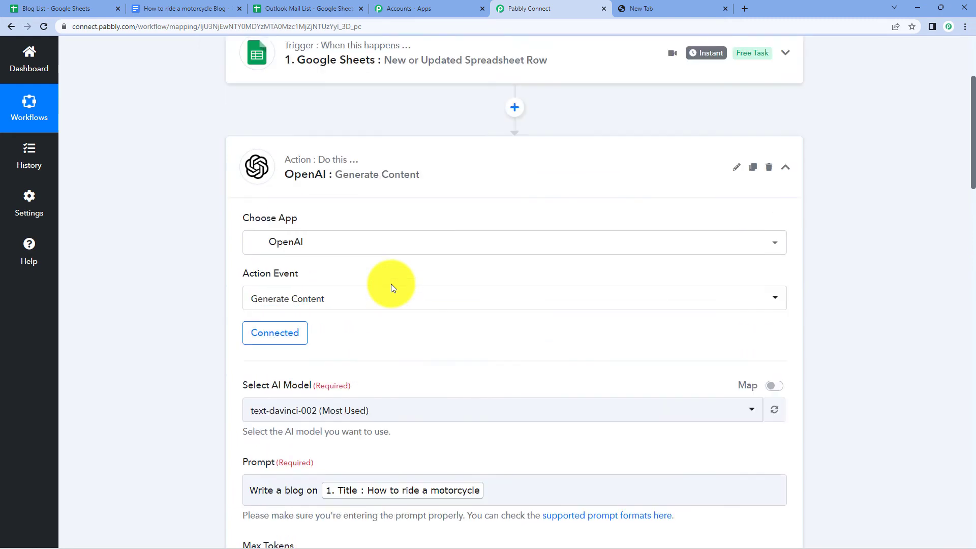
scroll(391, 277, up, 2)
Collapse the OpenAI Generate Content step and move down to the Google Drive share step.
click(391, 273)
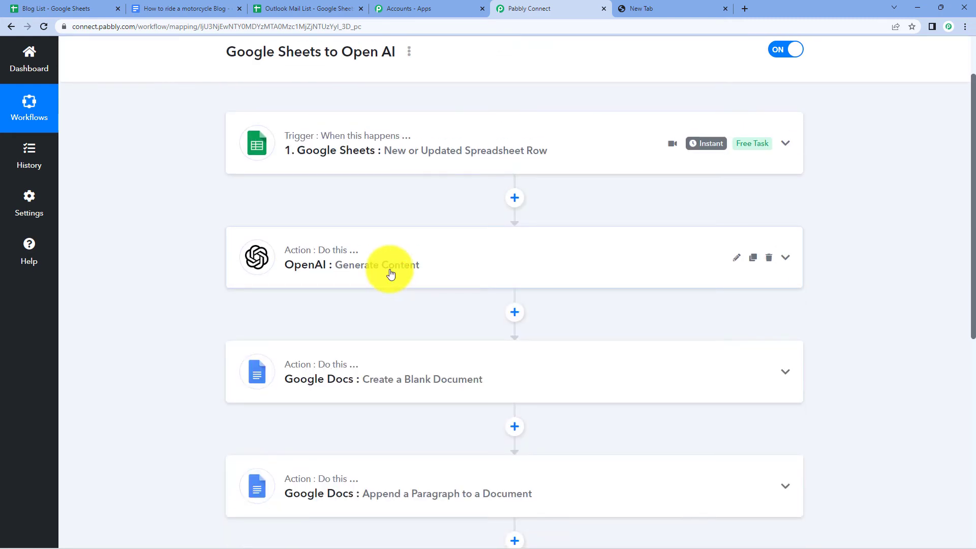
scroll(391, 271, down, 3)
scroll(417, 214, down, 5)
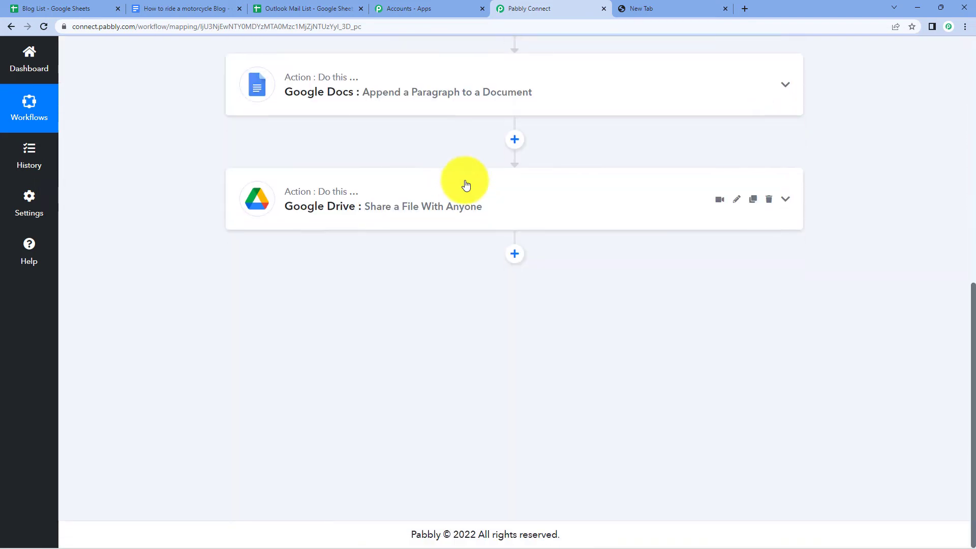
click(308, 4)
Look over the Demo and Test Name/Email rows in Outlook Mail List, then return to Pabbly.
click(159, 274)
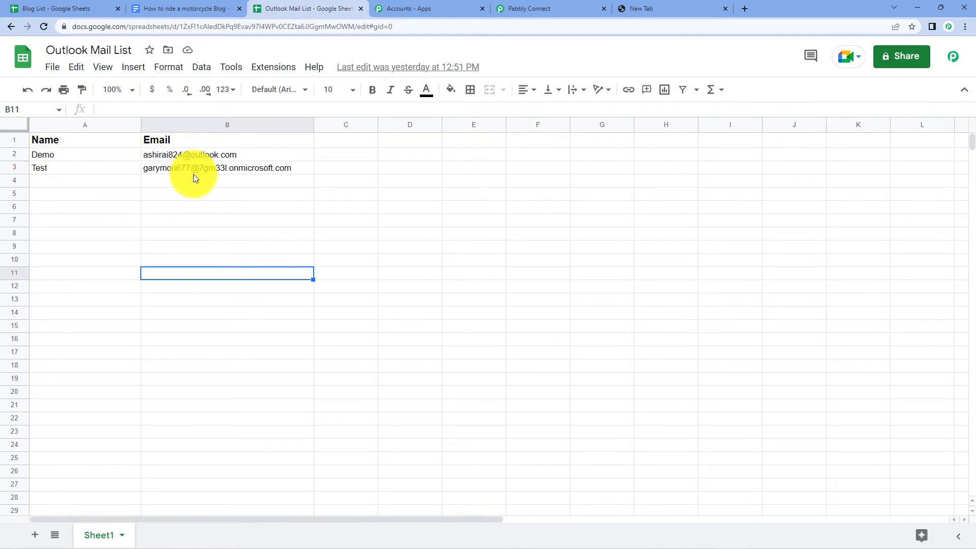
click(568, 7)
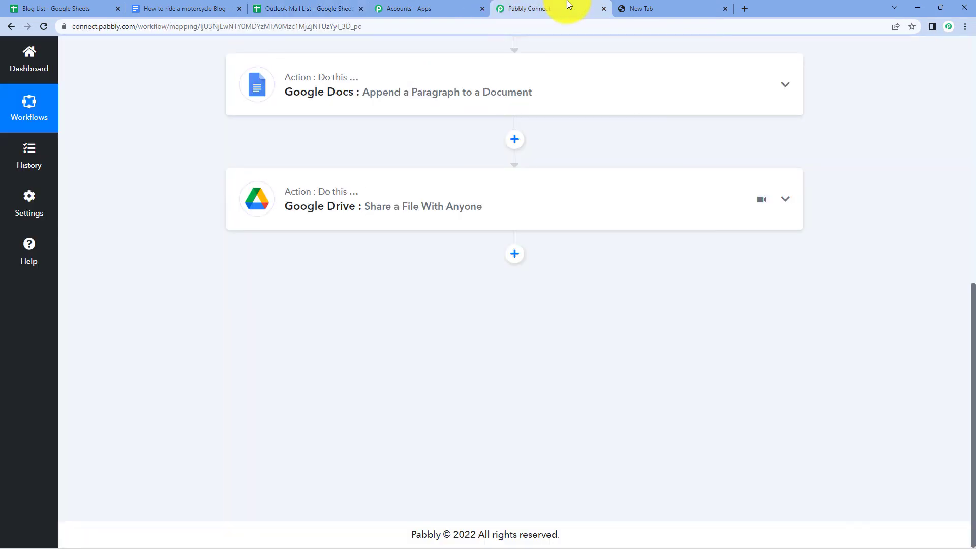
Add a Google Sheets Get Row(s) step after Google Drive using the existing Sheets connection.
click(515, 253)
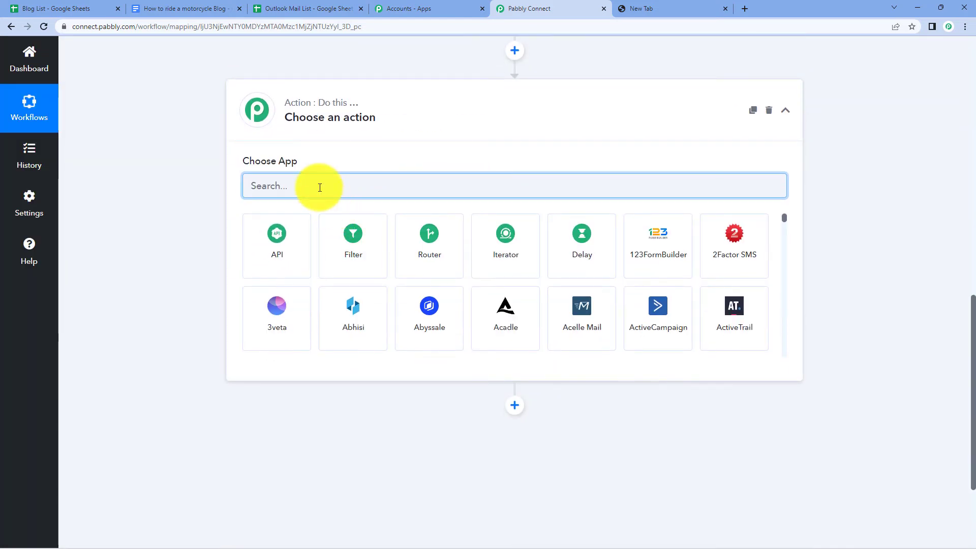
text(googl)
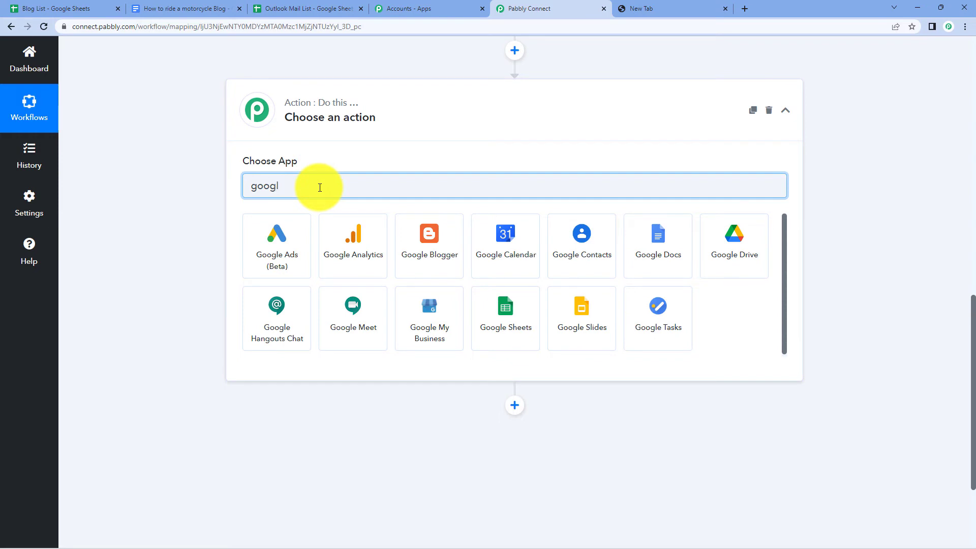
text(e sh)
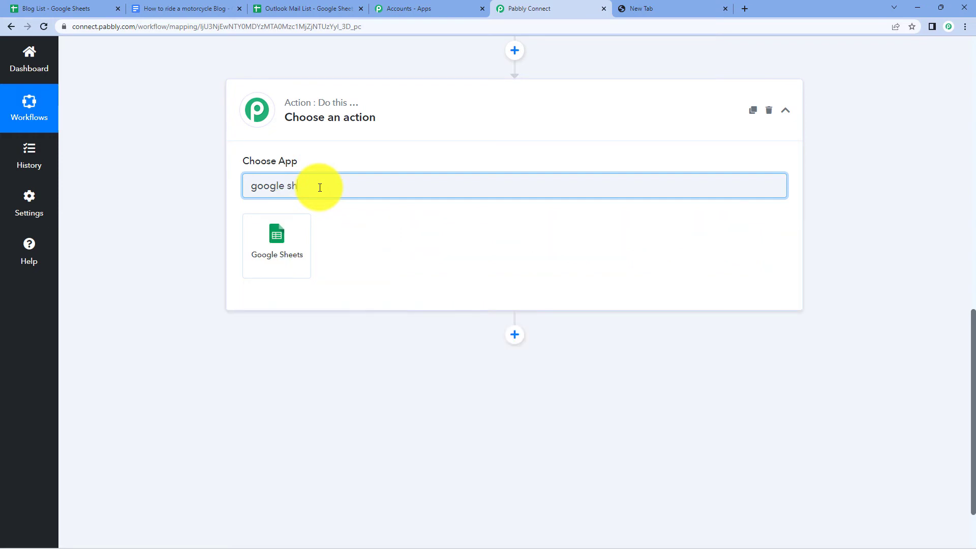
click(305, 229)
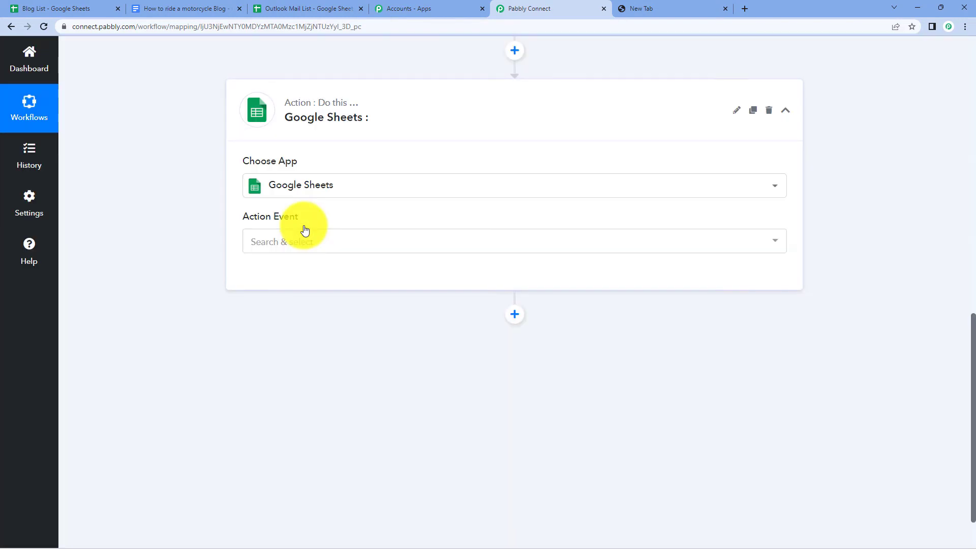
click(318, 246)
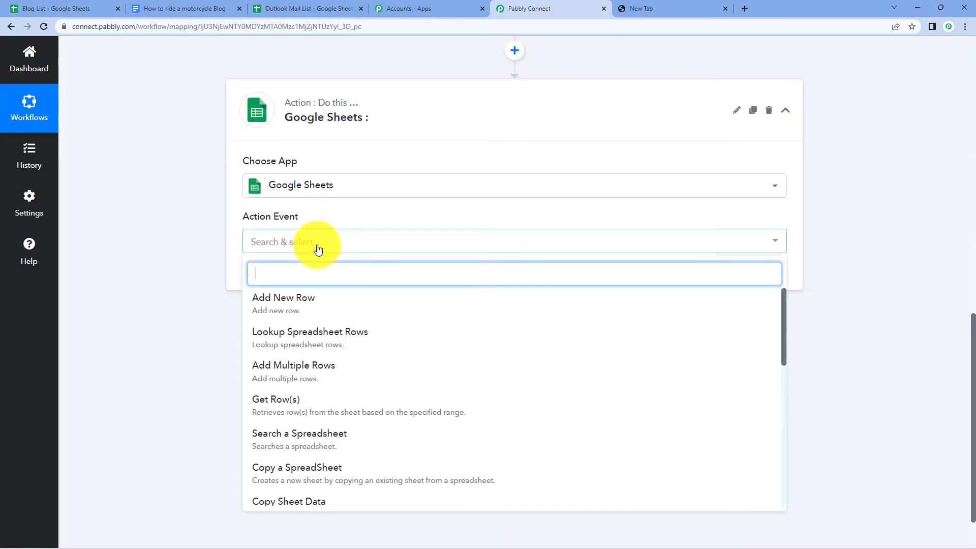
click(407, 410)
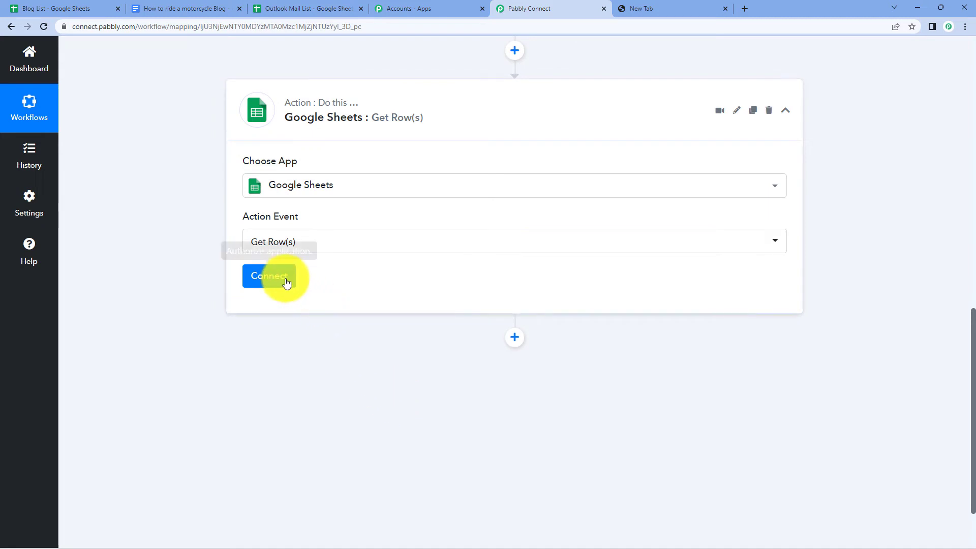
click(283, 279)
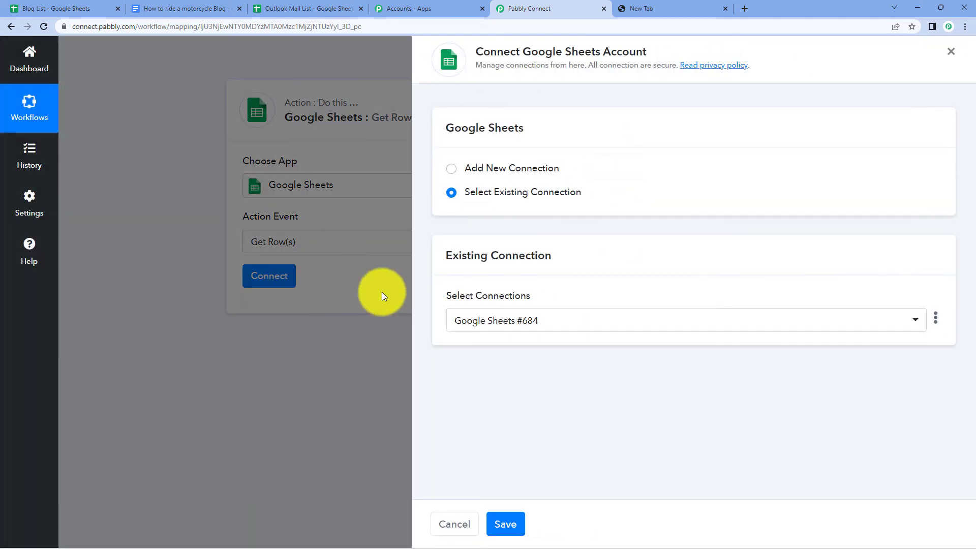
click(509, 525)
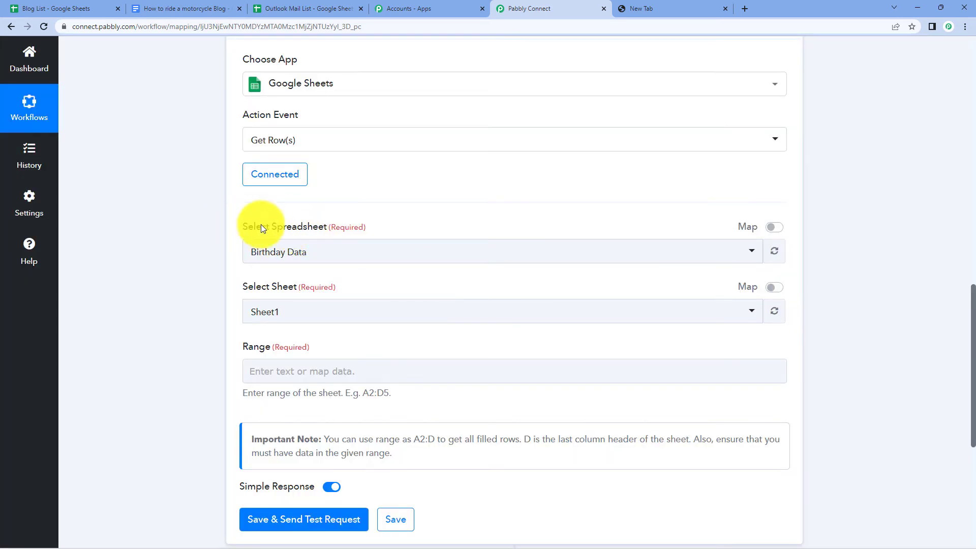
Set the Get Row(s) step's spreadsheet to Outlook Mail List, found by searching 'outl'.
click(282, 13)
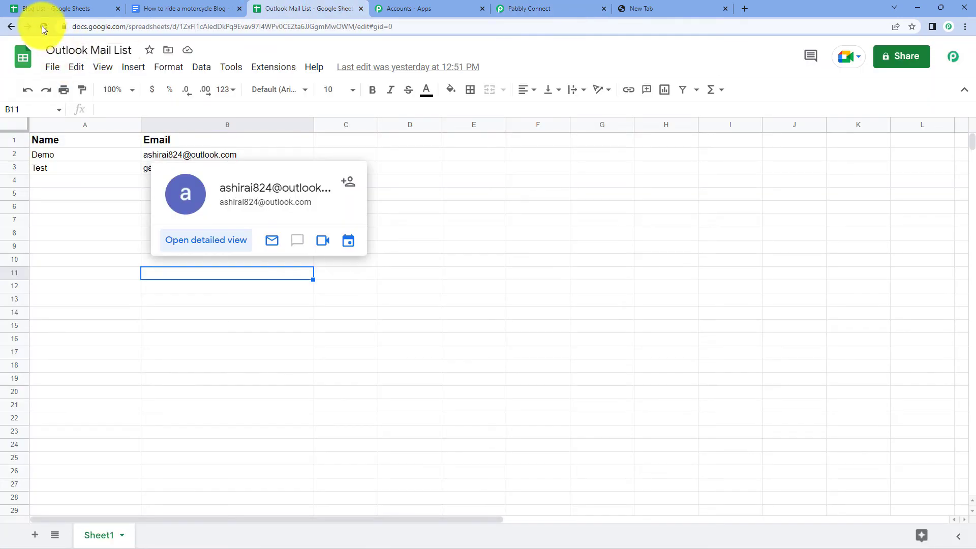
click(390, 6)
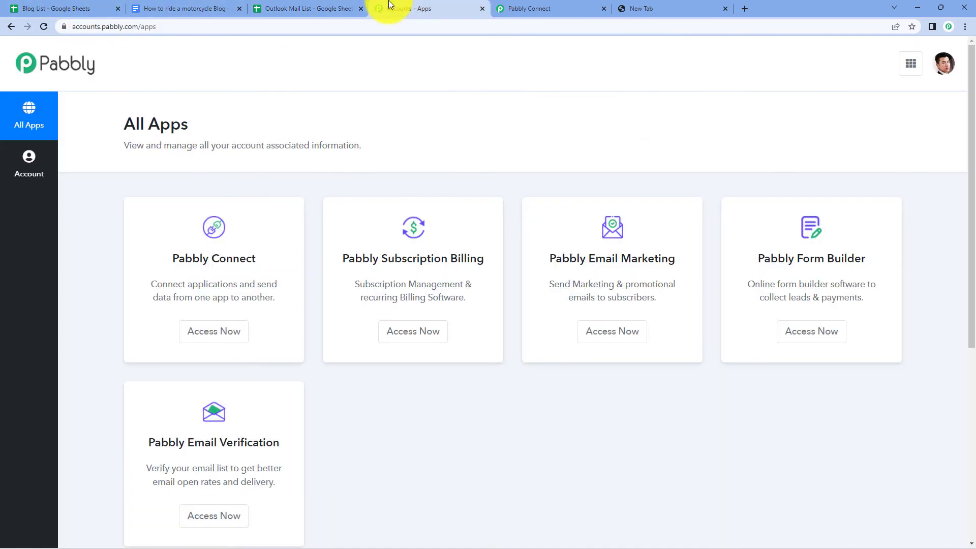
click(532, 7)
click(351, 254)
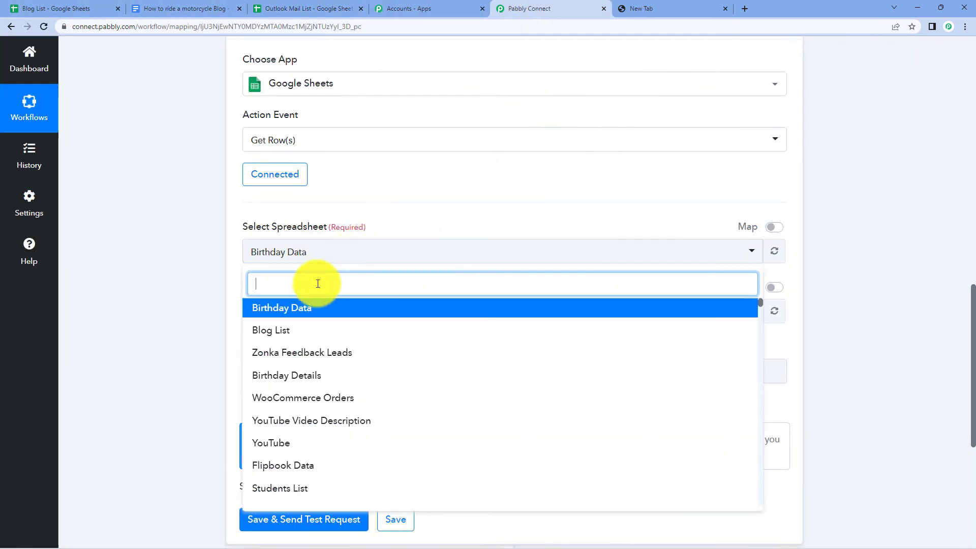
text(out)
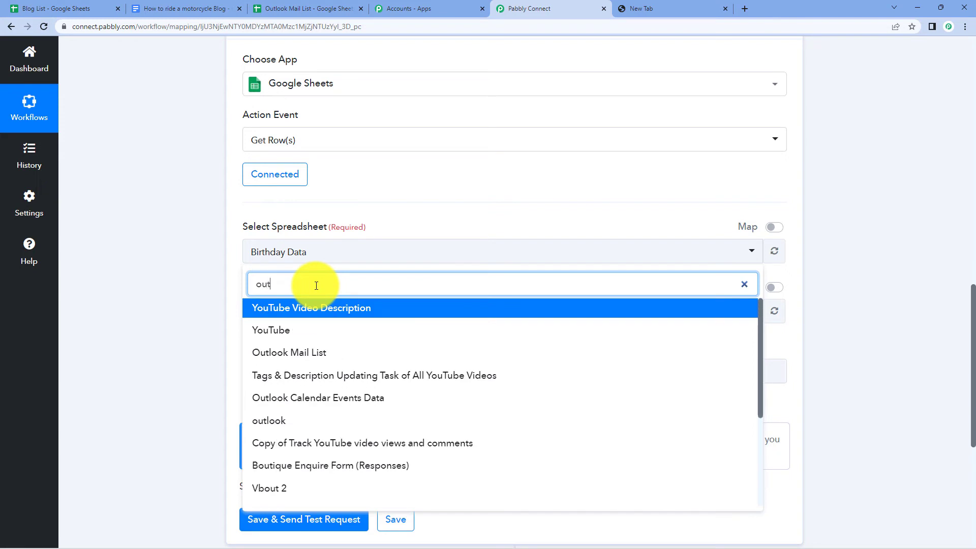
text(l)
click(317, 307)
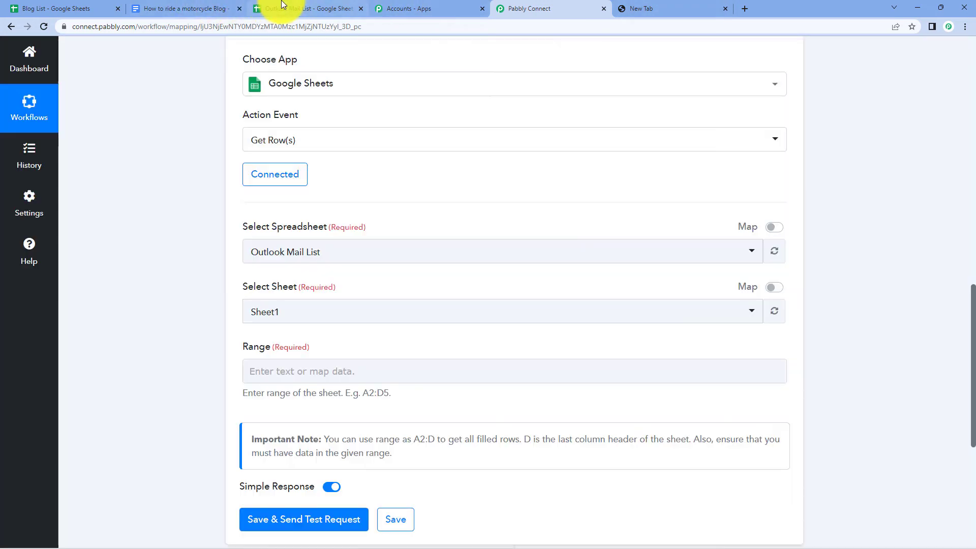
Check the Outlook Mail List sheet's columns, selecting cell D1 past the last filled column.
click(282, 6)
click(513, 6)
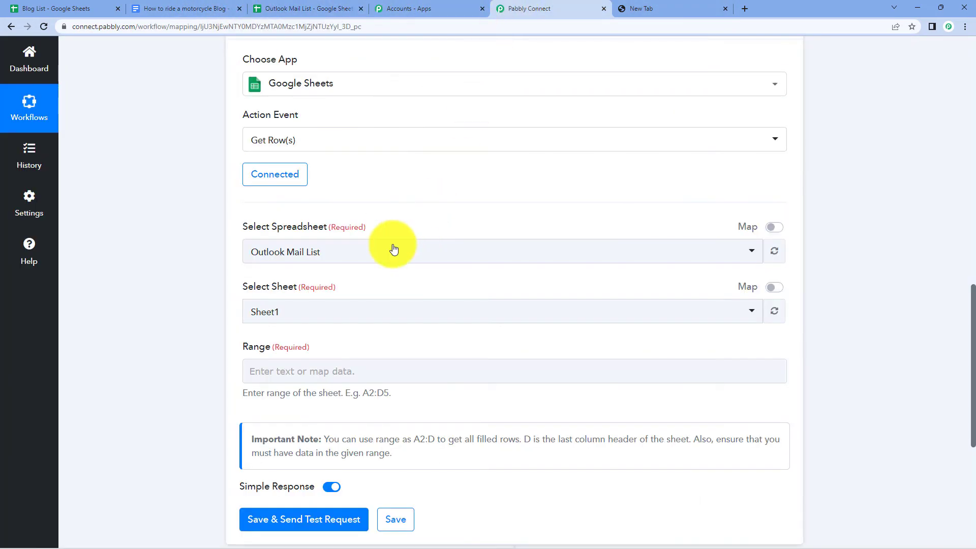
scroll(413, 130, down, 2)
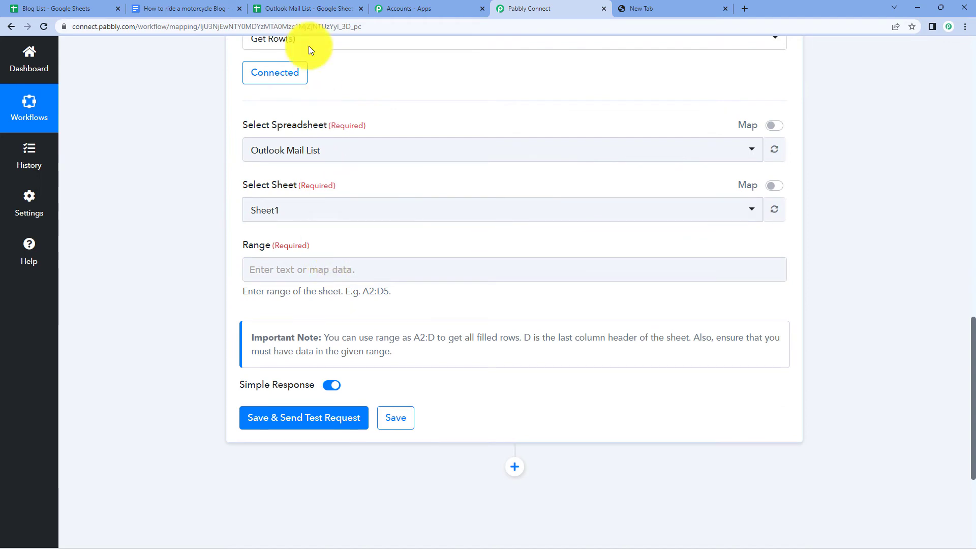
click(293, 7)
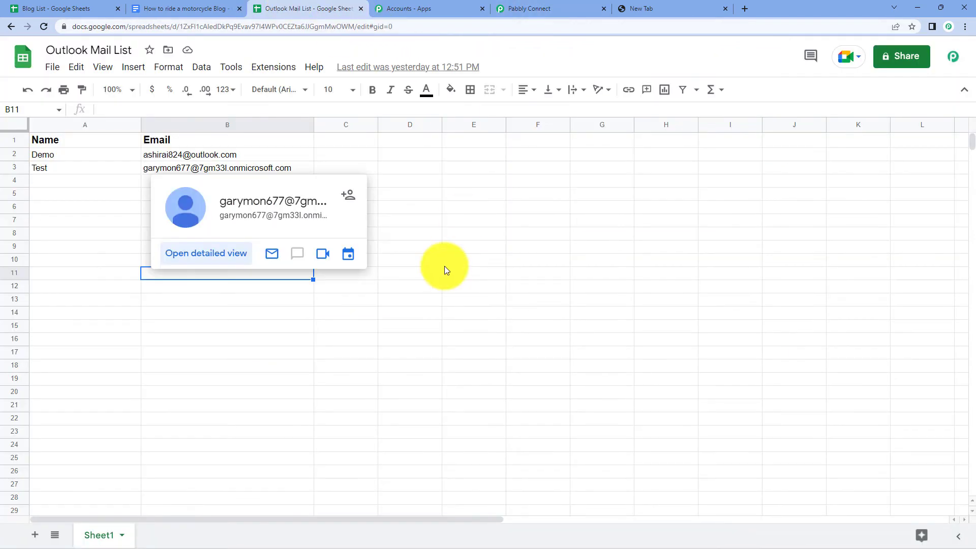
click(399, 146)
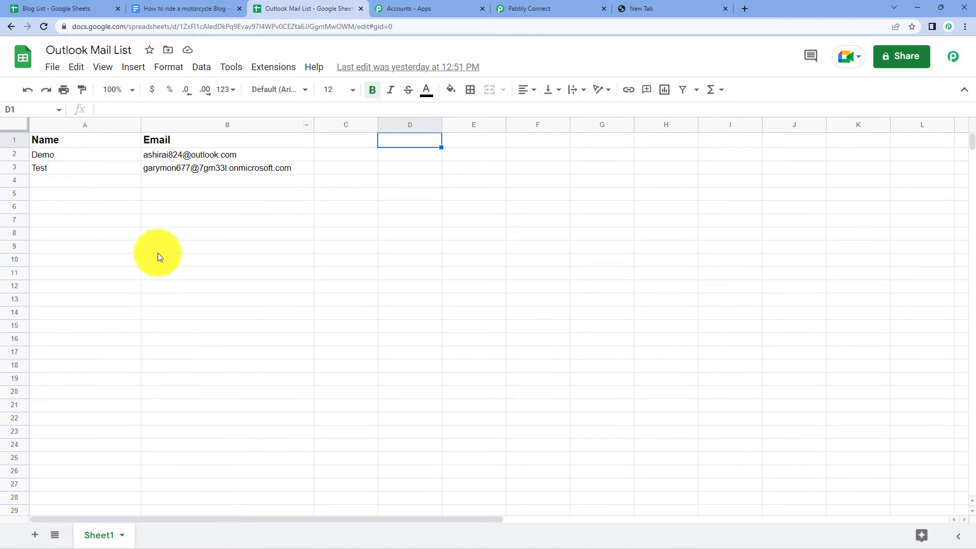
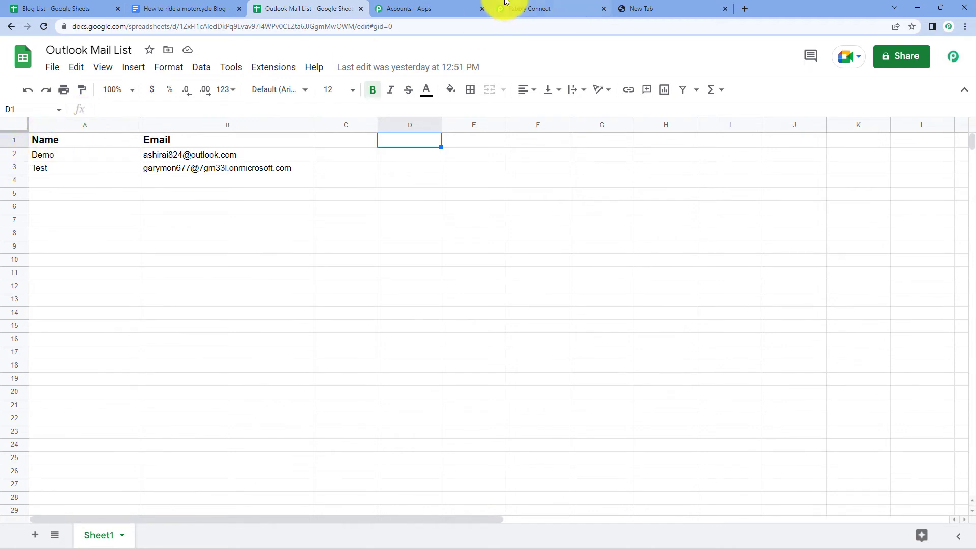
Check the Outlook Mail List columns and enter A2:B as the Get Row(s) range.
click(524, 8)
click(316, 271)
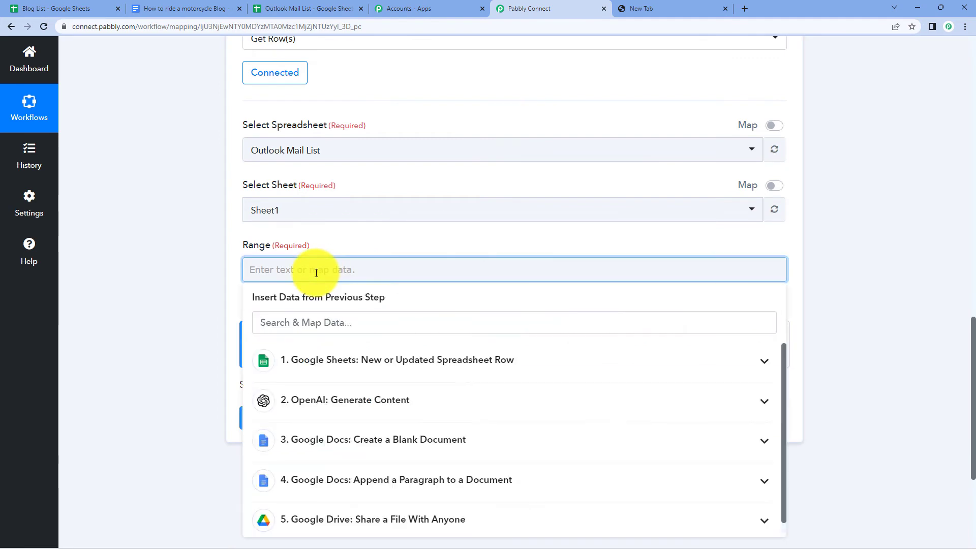
text(A2:)
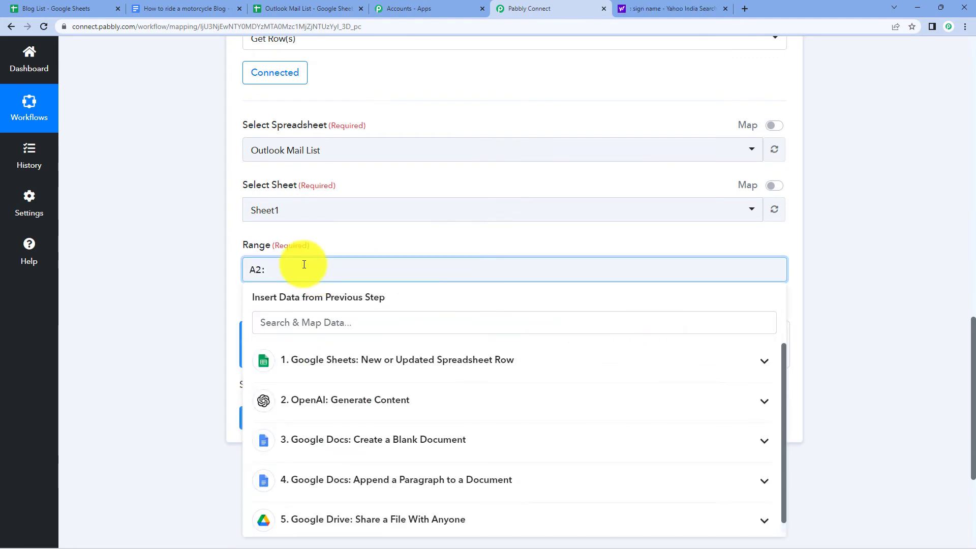
click(791, 227)
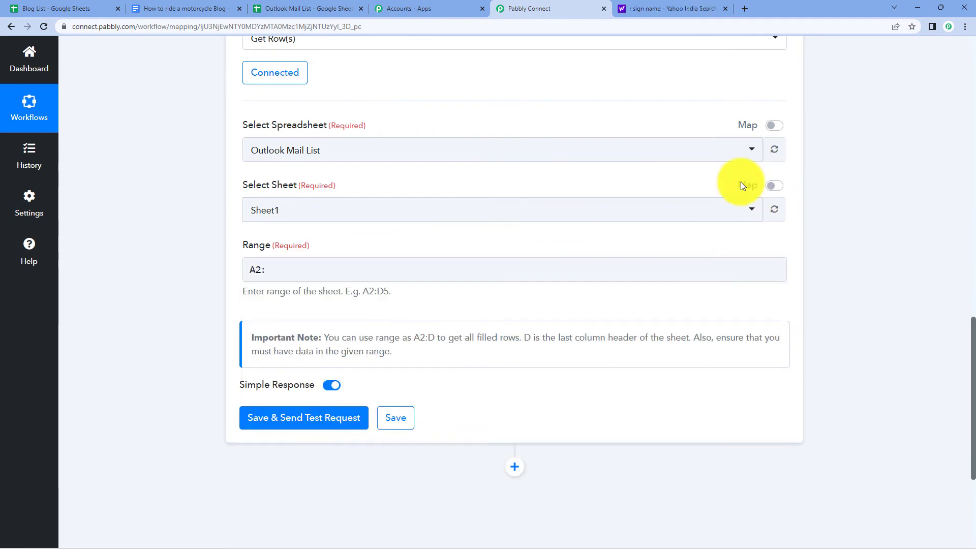
click(322, 7)
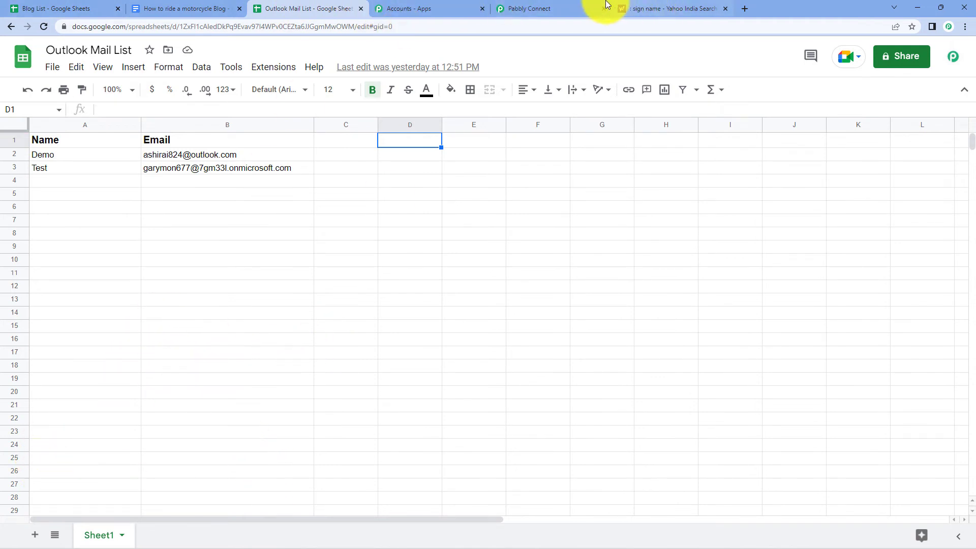
click(533, 14)
click(290, 270)
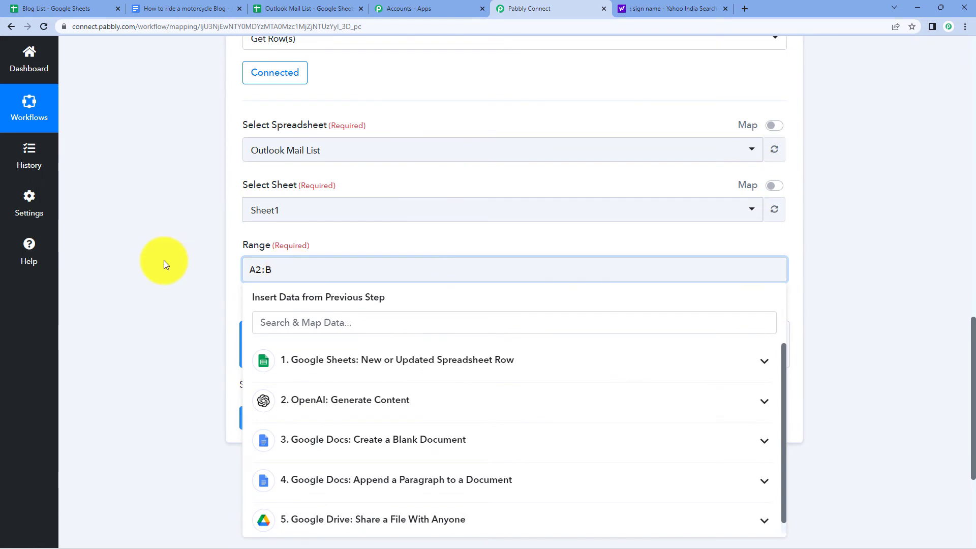
click(163, 260)
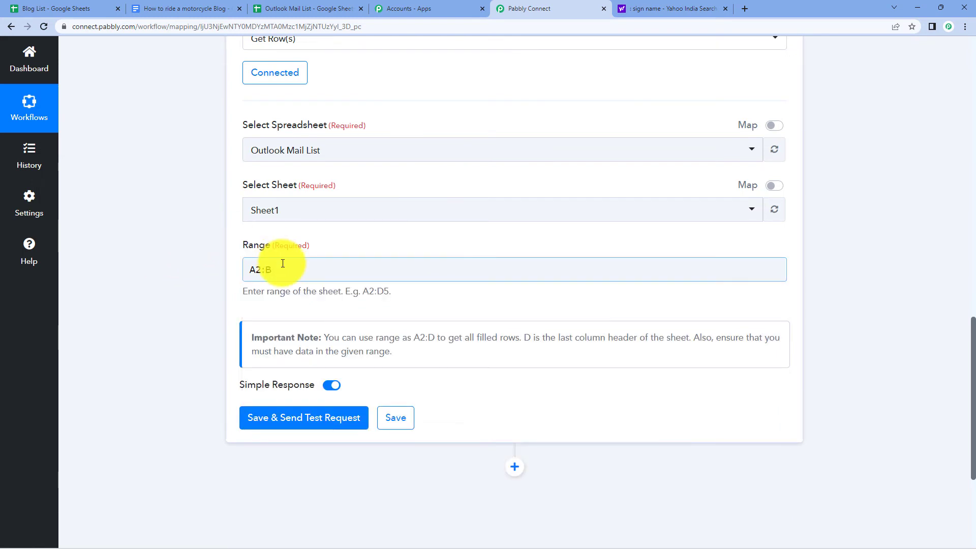
Recheck the Outlook Mail List sheet, then save the step and send a test request.
click(300, 9)
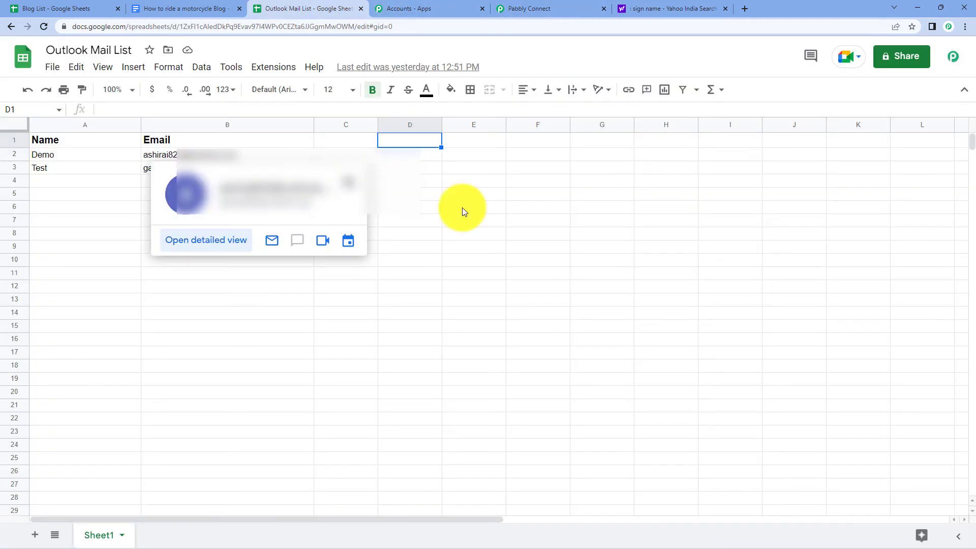
click(493, 339)
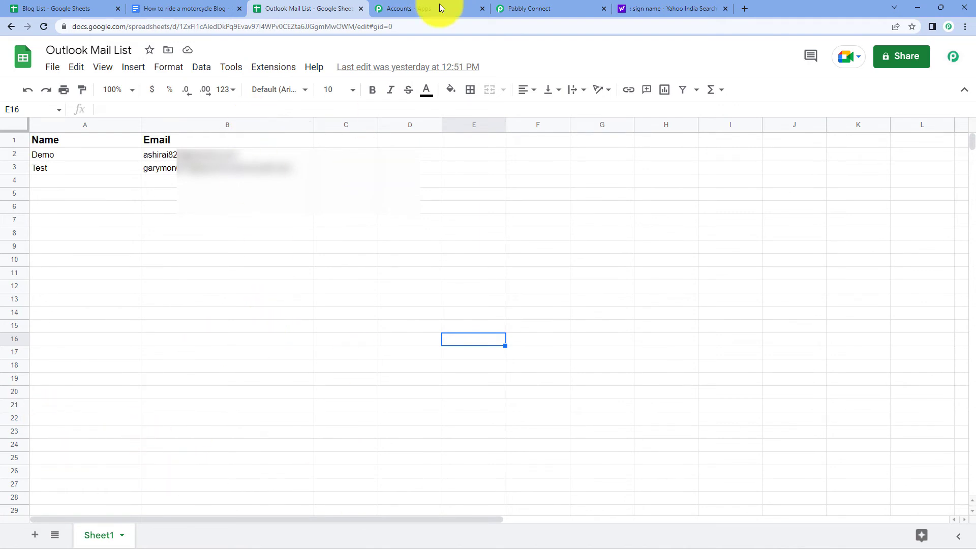
click(534, 9)
click(269, 279)
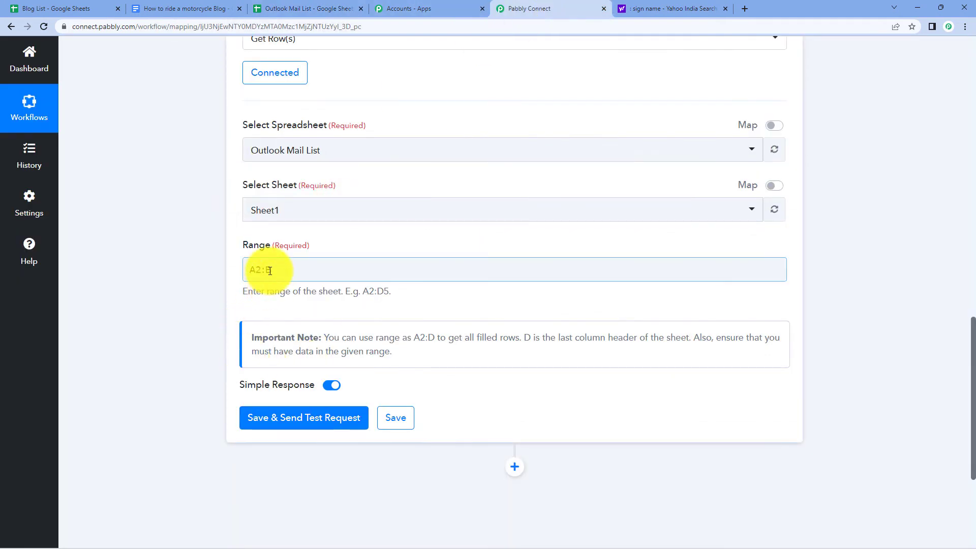
click(288, 414)
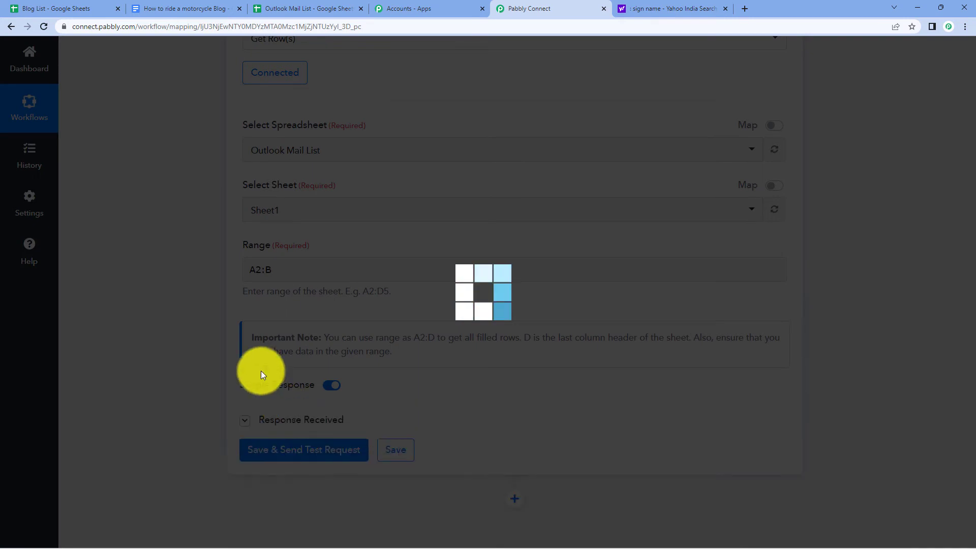
Turn off Simple Response and resend the Get Row(s) test request.
scroll(578, 201, down, 5)
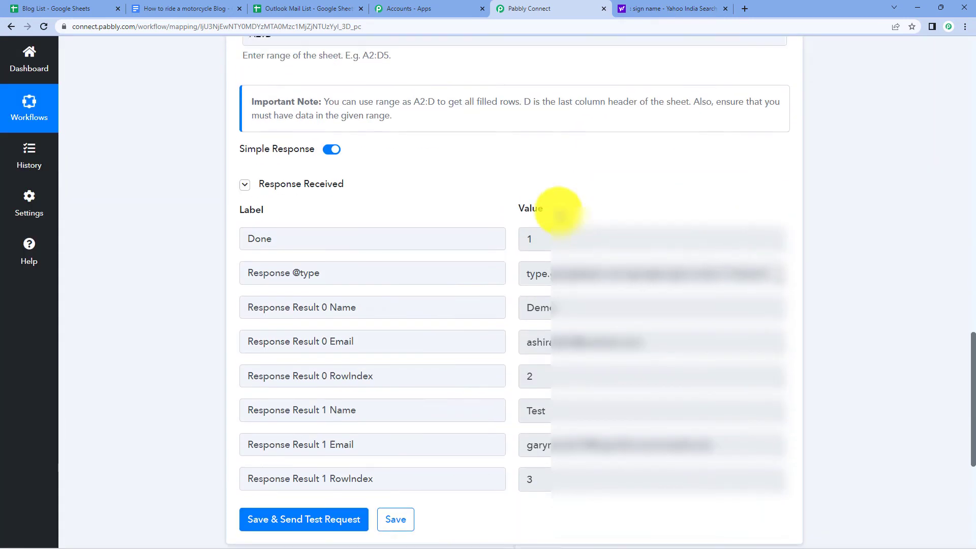
scroll(475, 156, up, 3)
scroll(512, 233, down, 4)
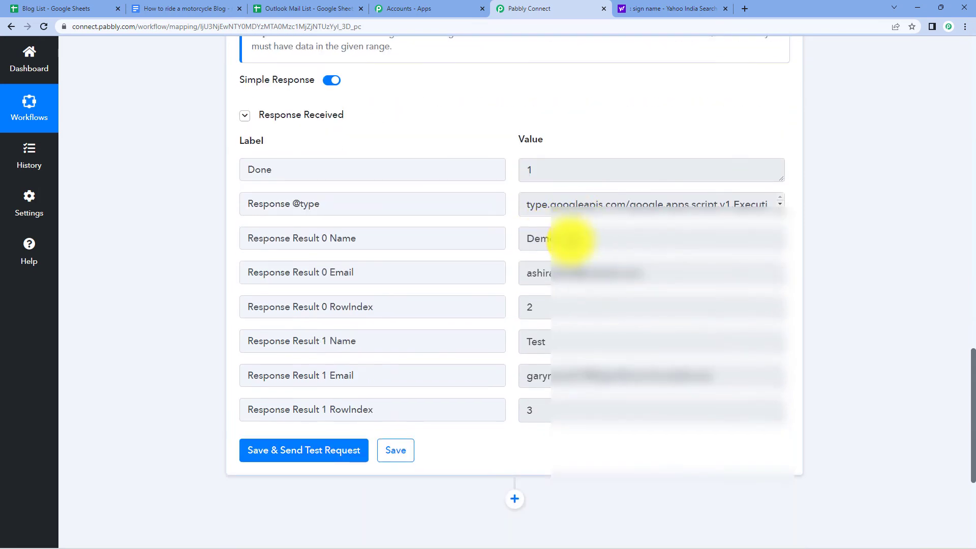
scroll(558, 291, down, 1)
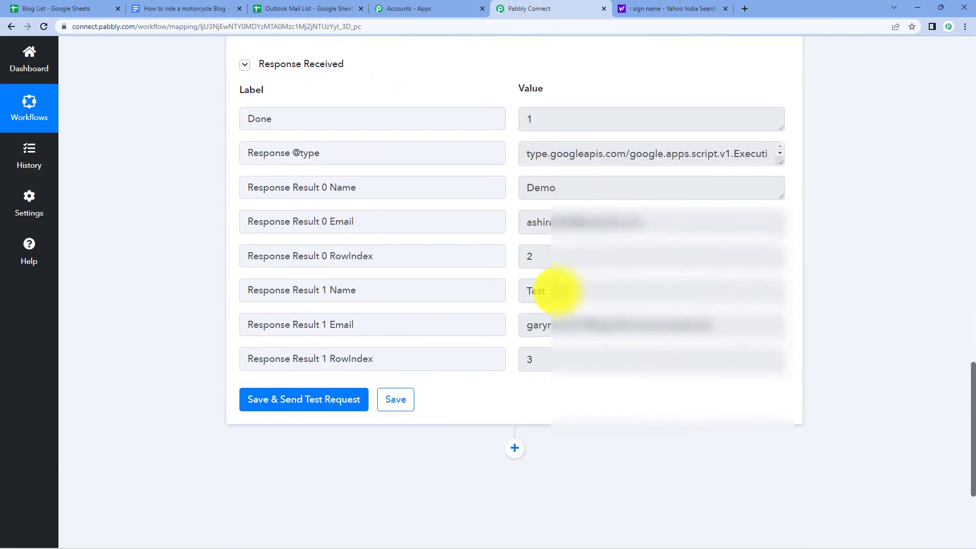
scroll(555, 273, up, 2)
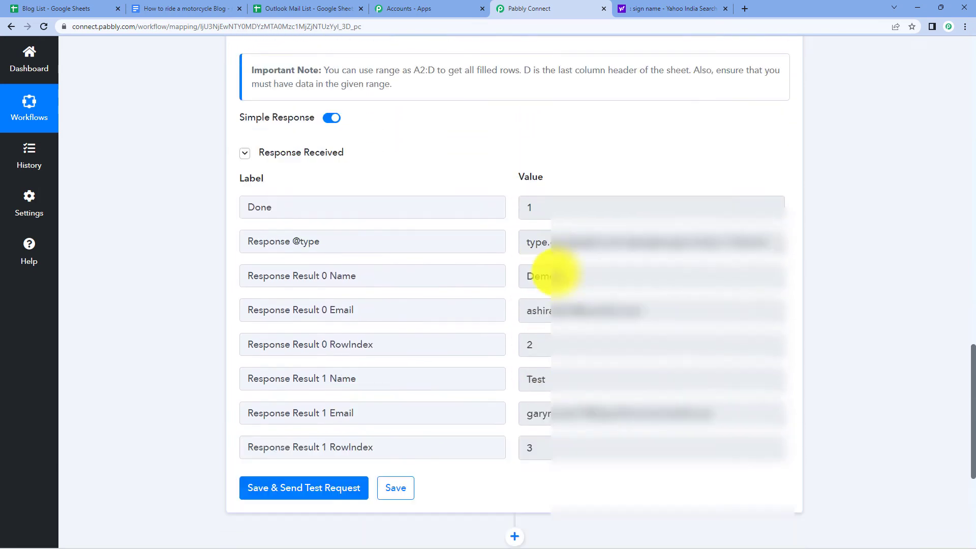
scroll(555, 273, up, 1)
click(311, 218)
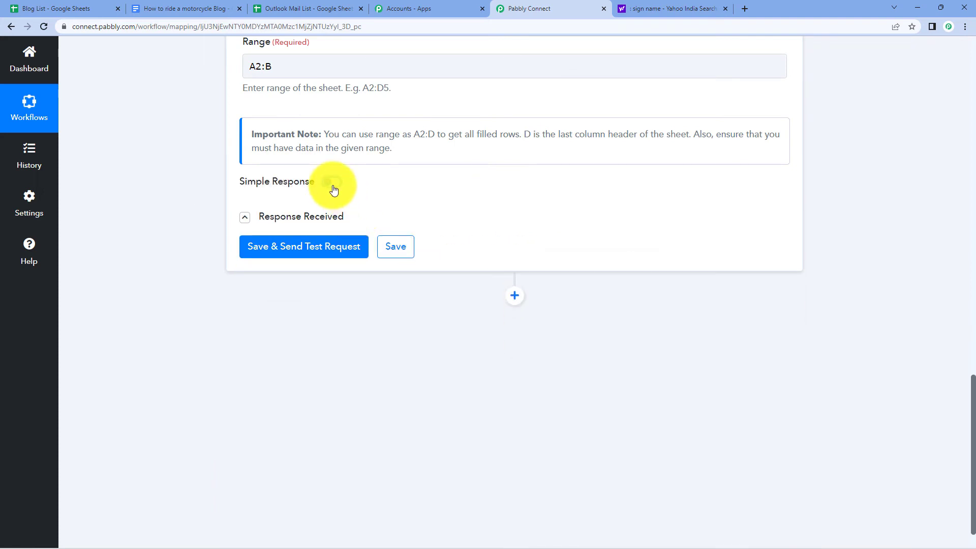
click(340, 253)
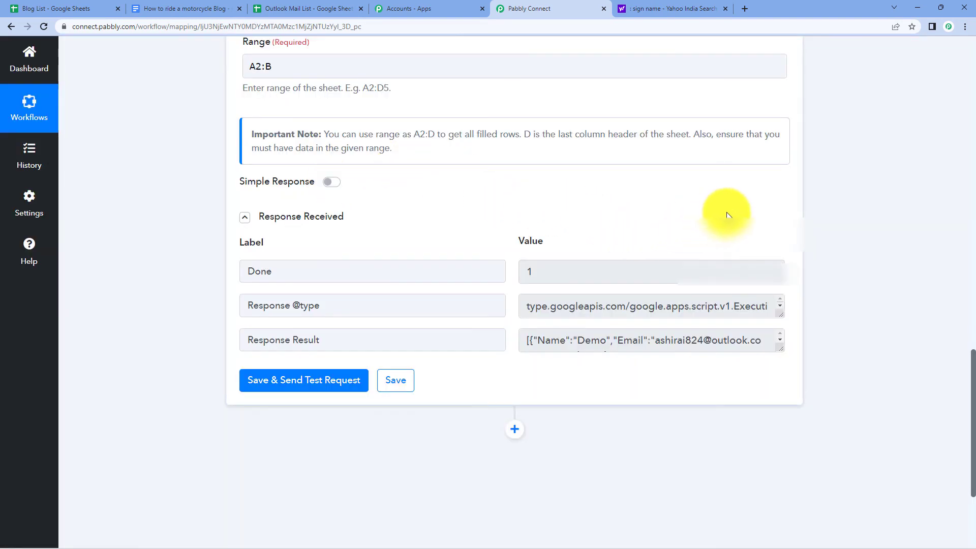
Expand the Response Result to view the Demo and Test rows.
scroll(727, 215, down, 2)
drag(780, 248, 782, 362)
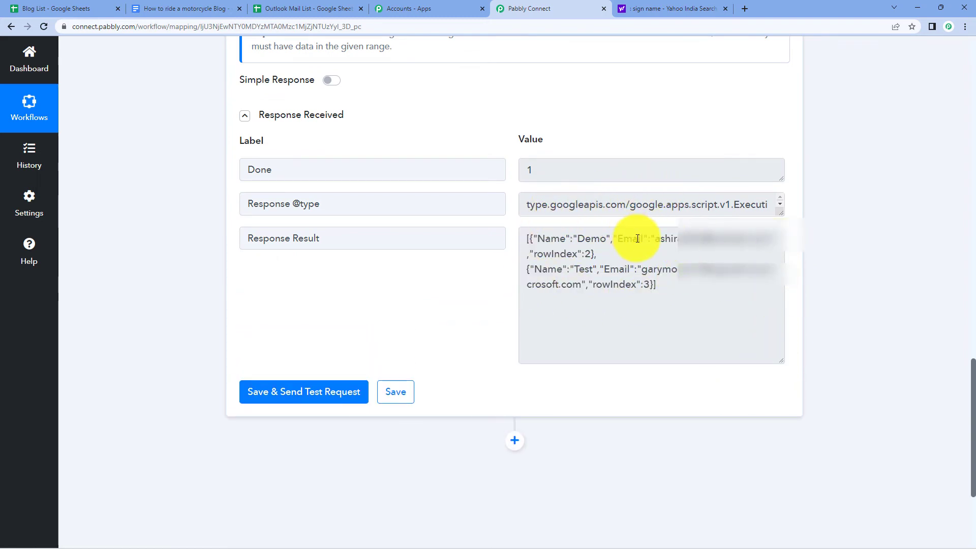
scroll(642, 243, up, 4)
scroll(652, 249, down, 1)
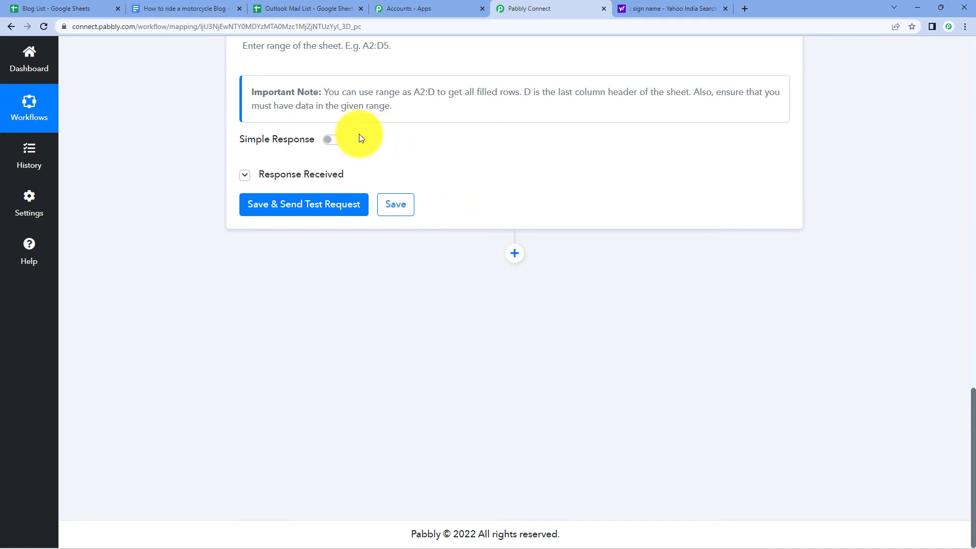
Add an Iterator by Pabbly step over the Response Result array and test it.
click(515, 255)
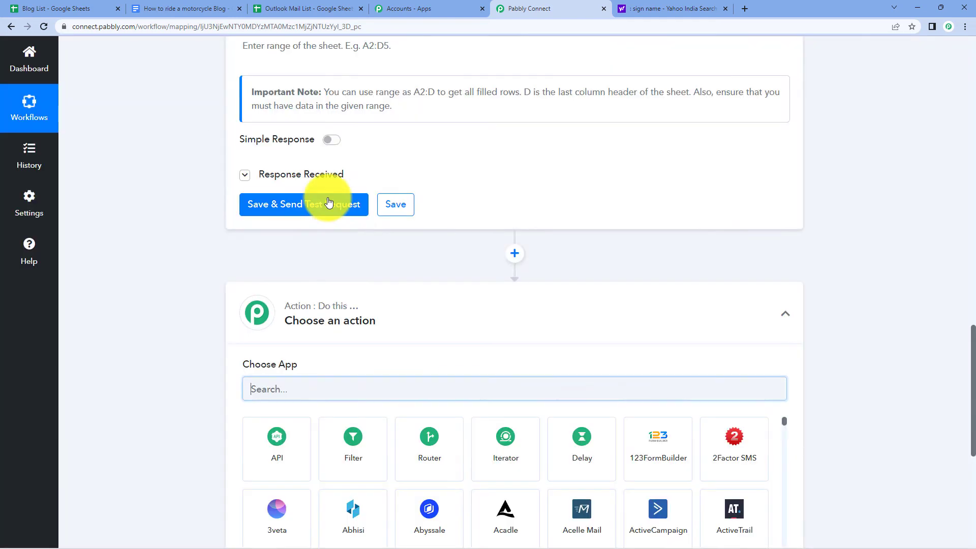
text(i)
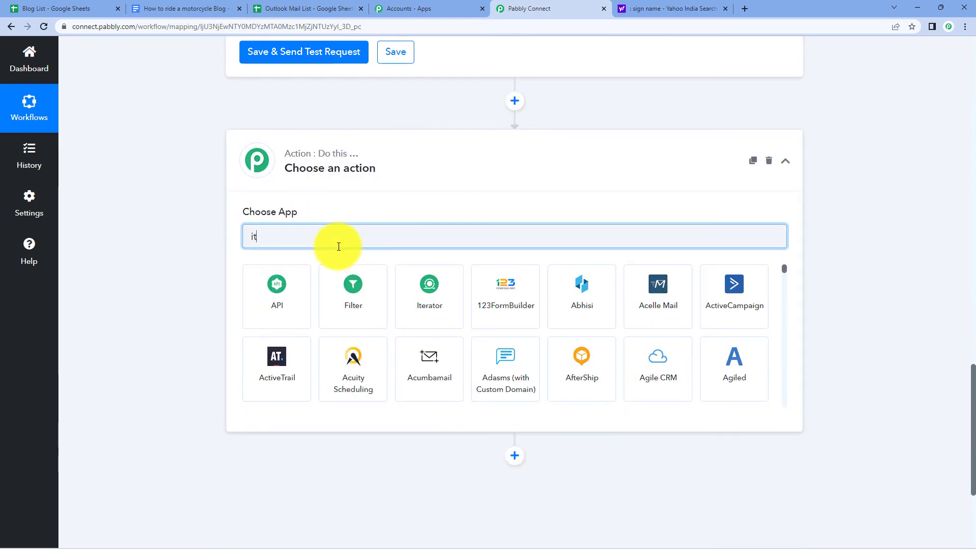
text(terat)
click(279, 290)
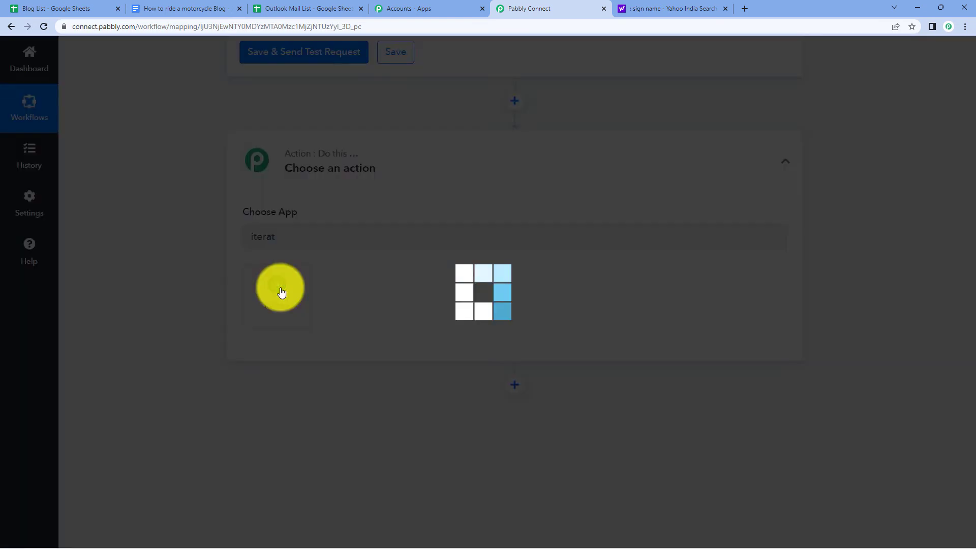
scroll(351, 275, down, 1)
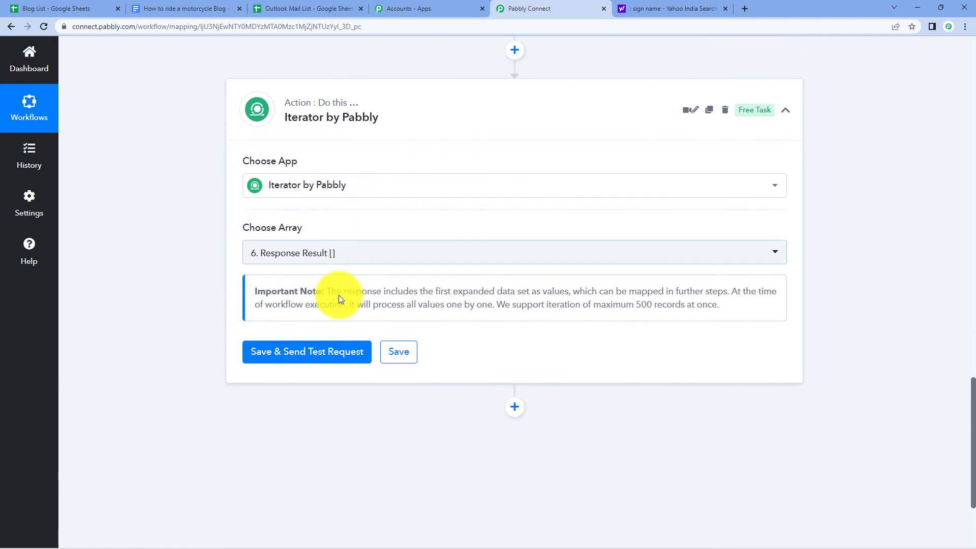
click(348, 351)
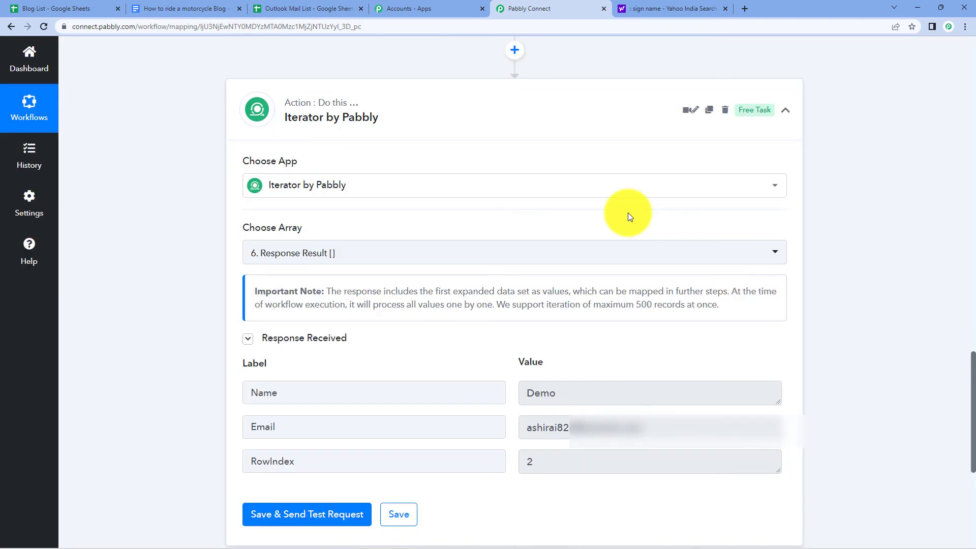
Review the Google Sheets step's expanded test response.
scroll(628, 212, up, 5)
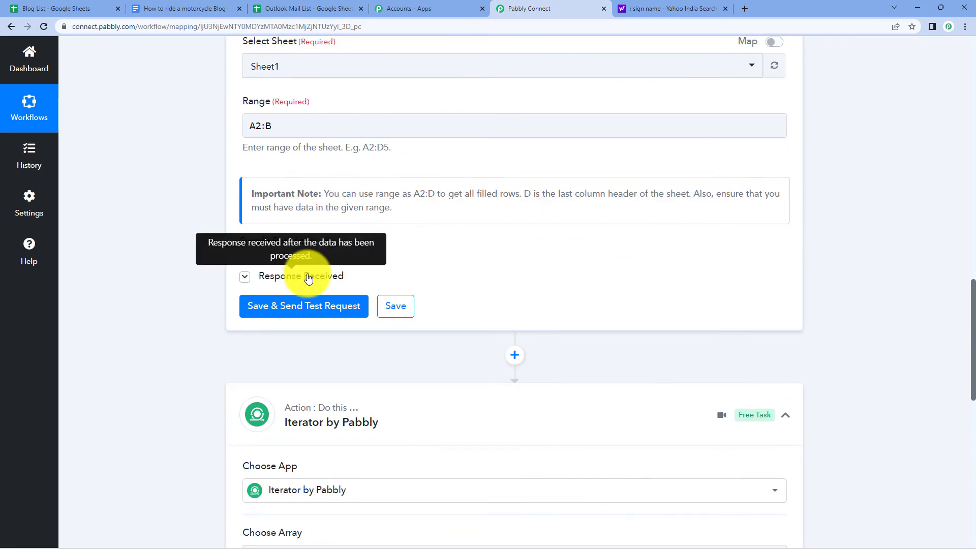
click(305, 269)
scroll(560, 272, down, 3)
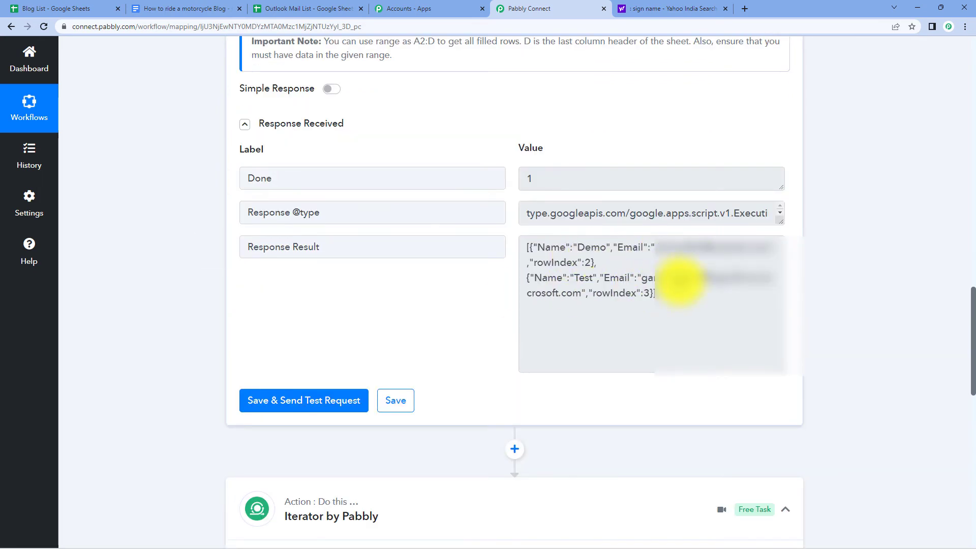
scroll(661, 282, down, 4)
scroll(788, 155, down, 5)
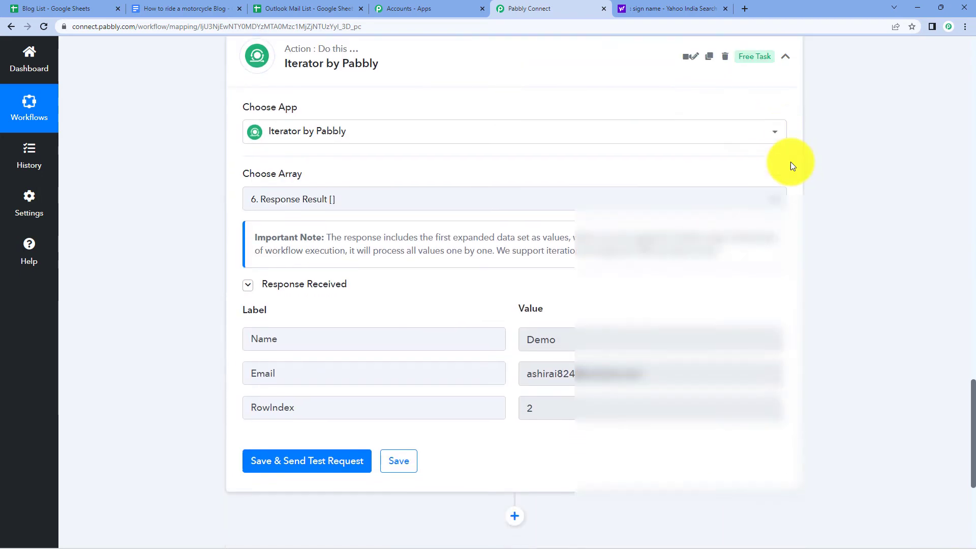
scroll(448, 137, down, 2)
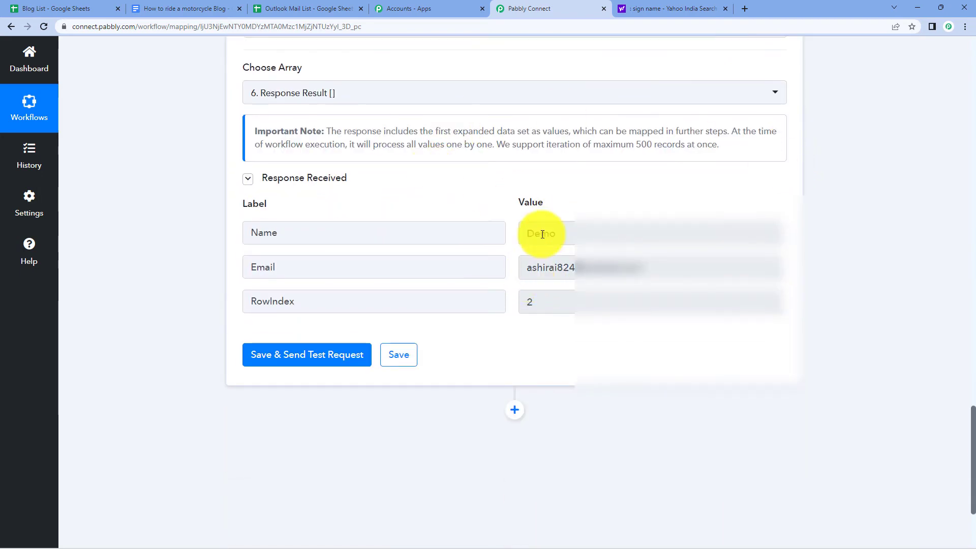
scroll(543, 254, up, 5)
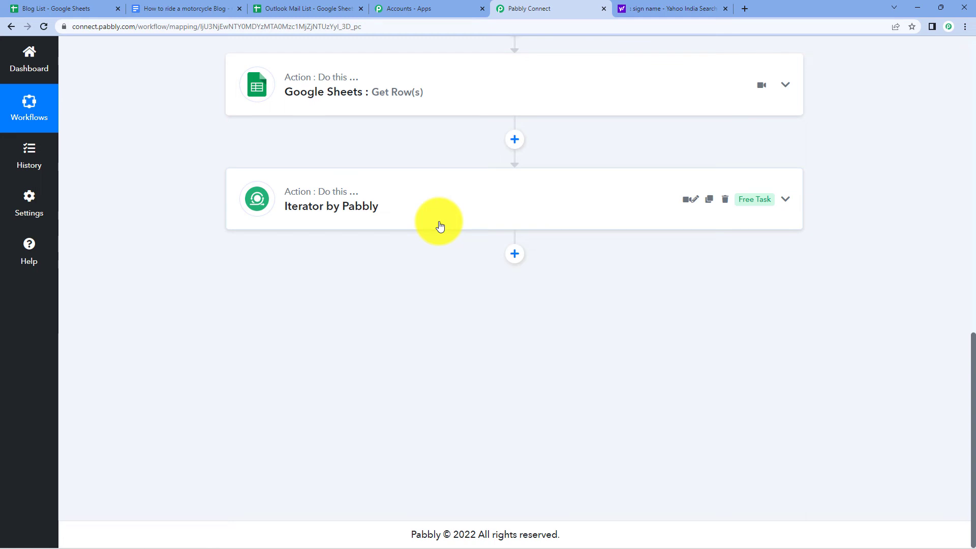
Inspect rows 2–5 of the Outlook Mail List sheet, then return to Pabbly Connect.
click(273, 10)
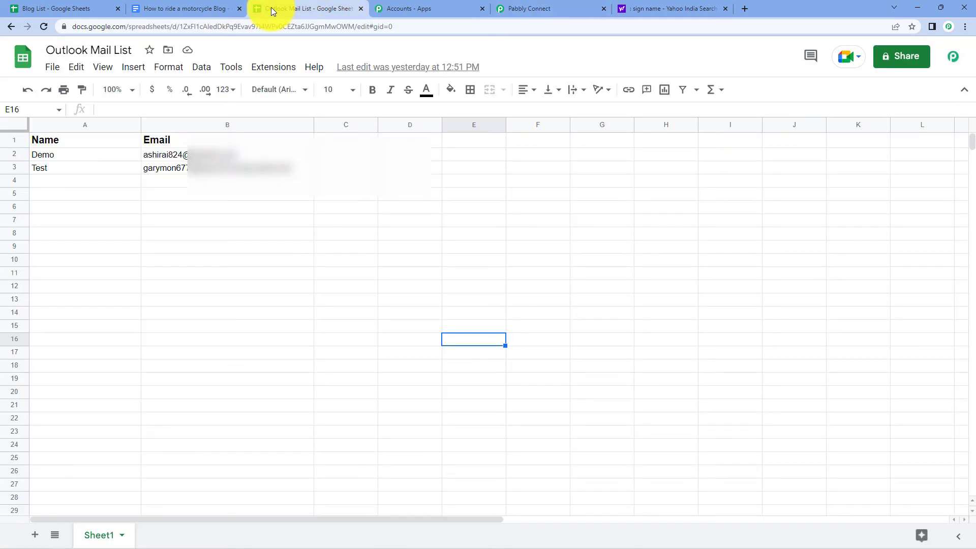
click(21, 151)
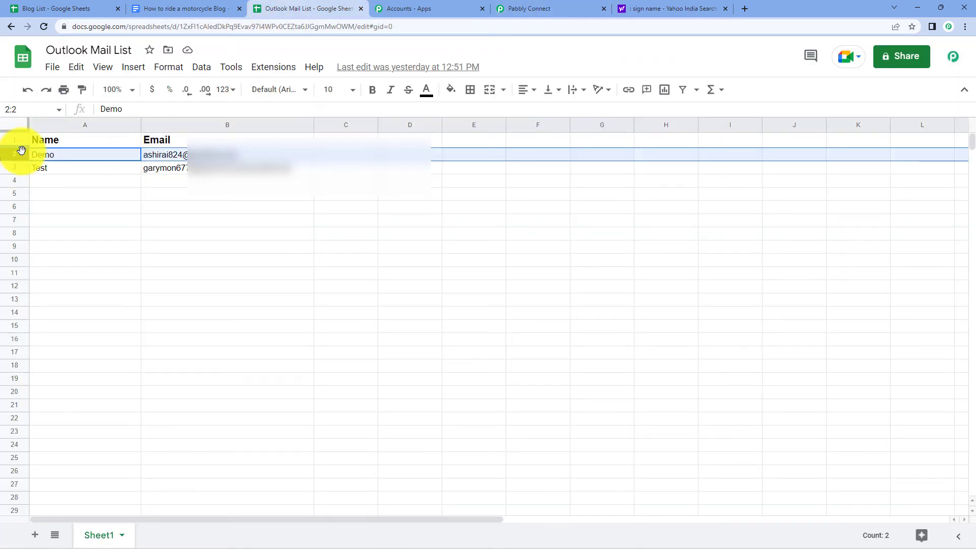
click(20, 167)
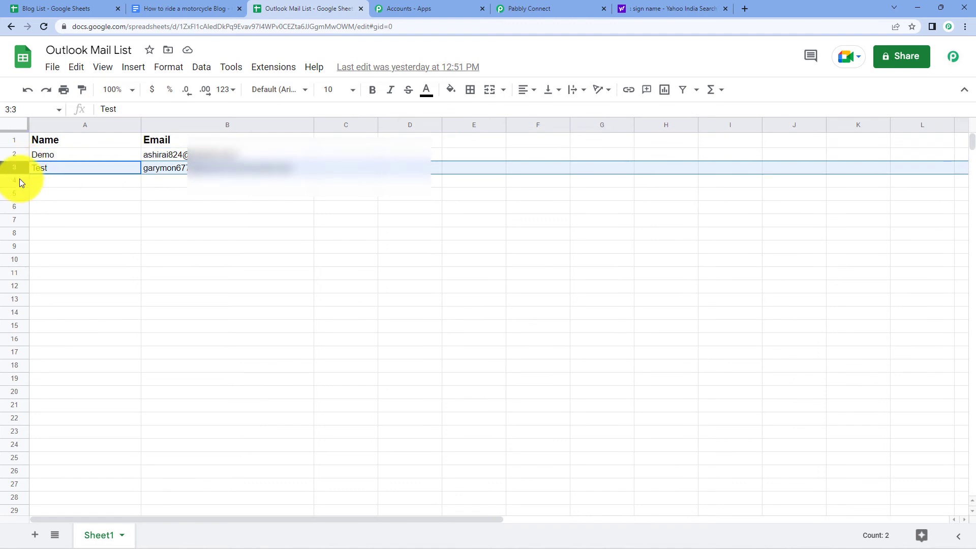
click(21, 181)
click(19, 195)
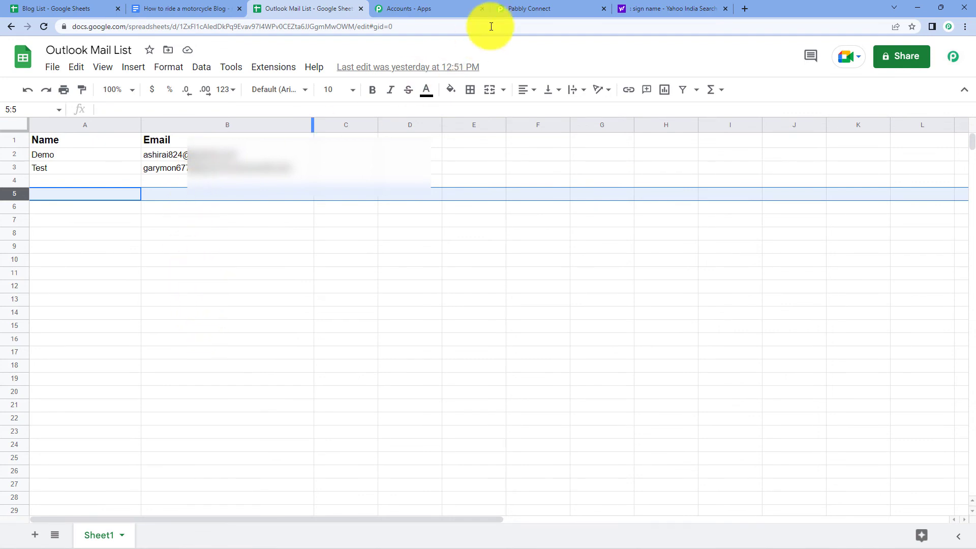
click(531, 9)
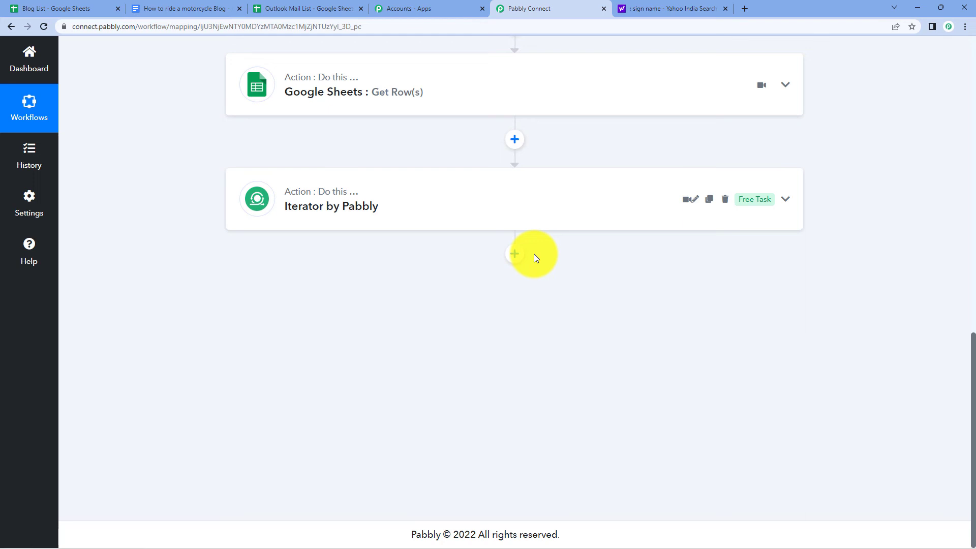
Add a Gmail step after the Iterator with Send Email as the action event.
click(515, 253)
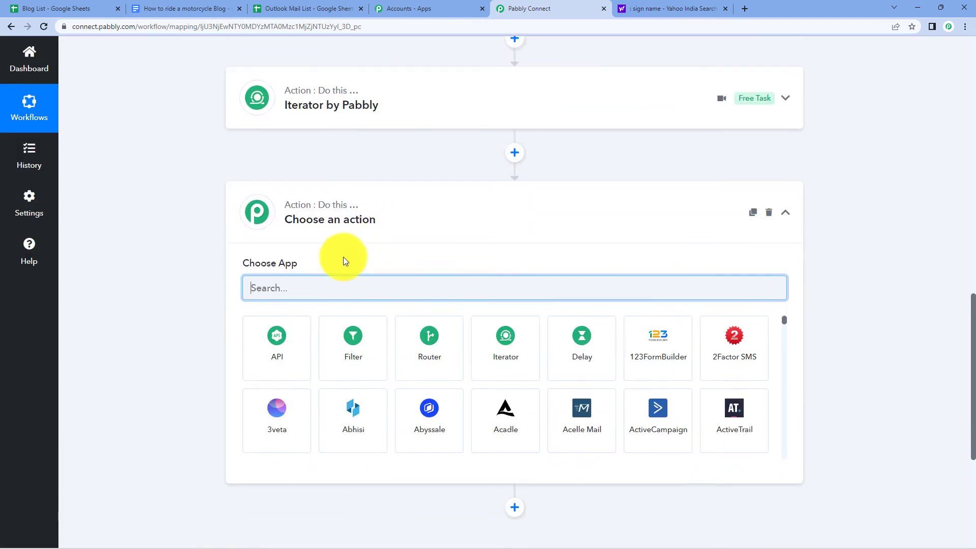
click(326, 284)
text(gmai)
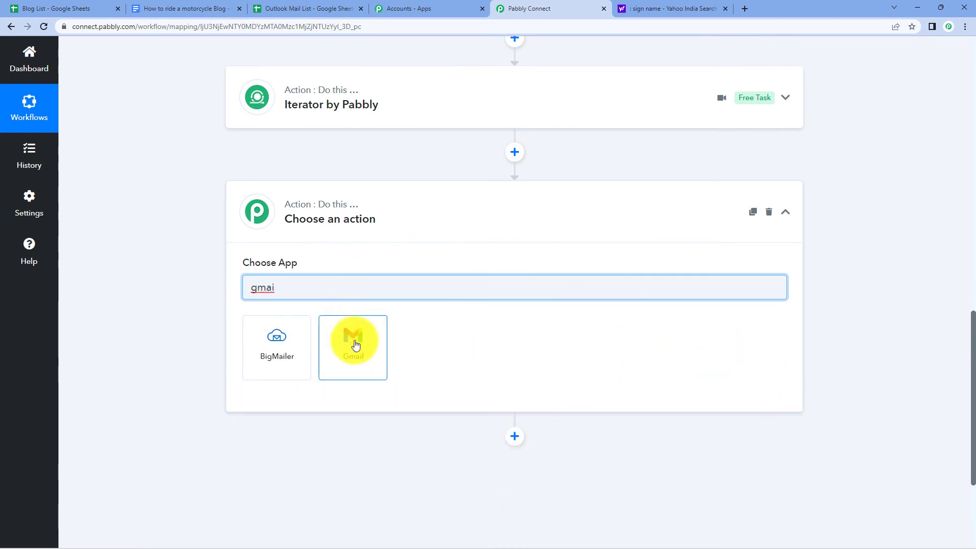
click(356, 345)
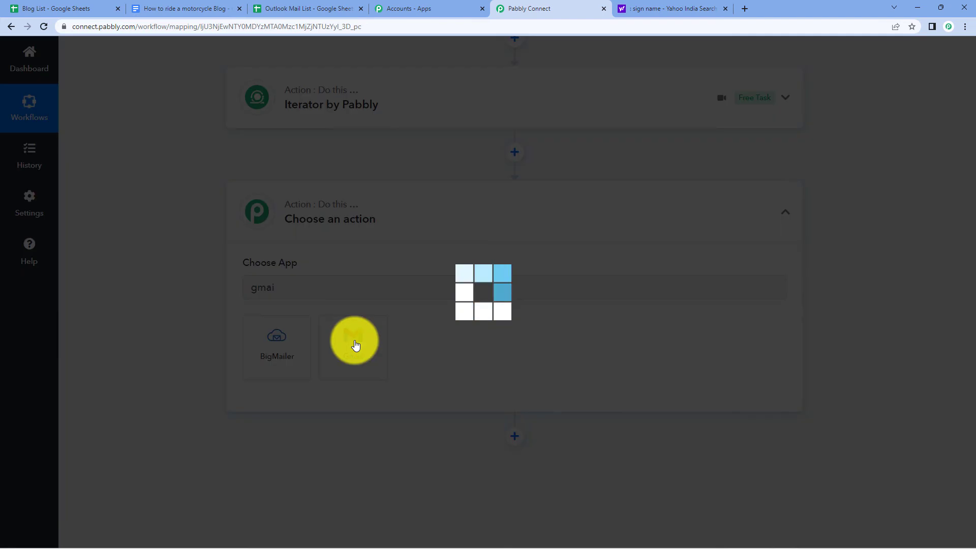
scroll(379, 249, down, 3)
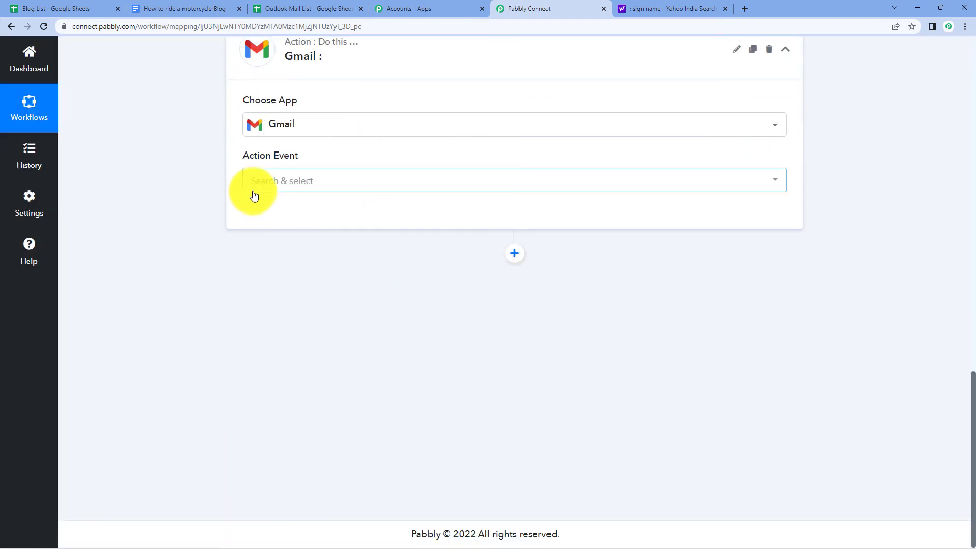
click(252, 184)
click(291, 248)
Authorize a new Gmail connection by signing in with a Google account and granting access.
click(272, 220)
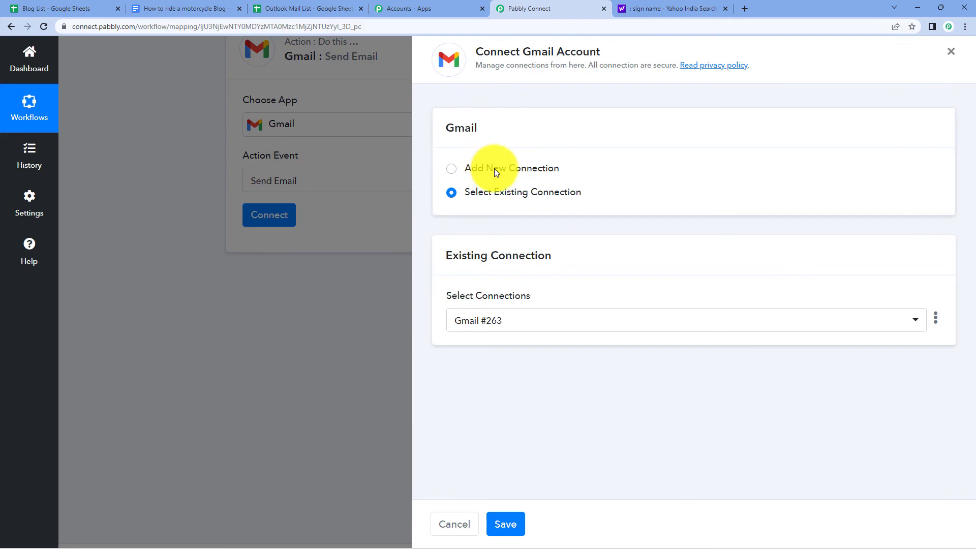
click(495, 169)
click(500, 303)
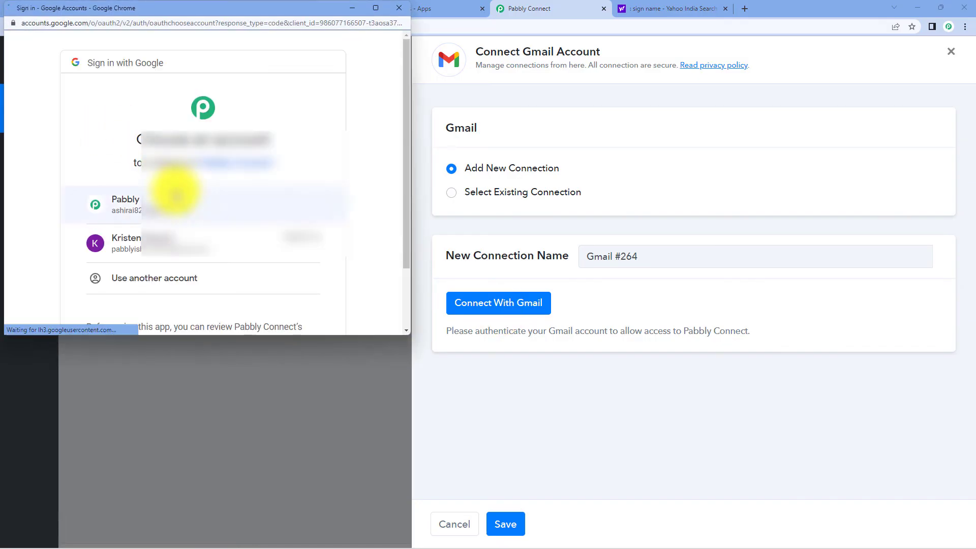
scroll(188, 229, down, 1)
click(194, 224)
key(Return)
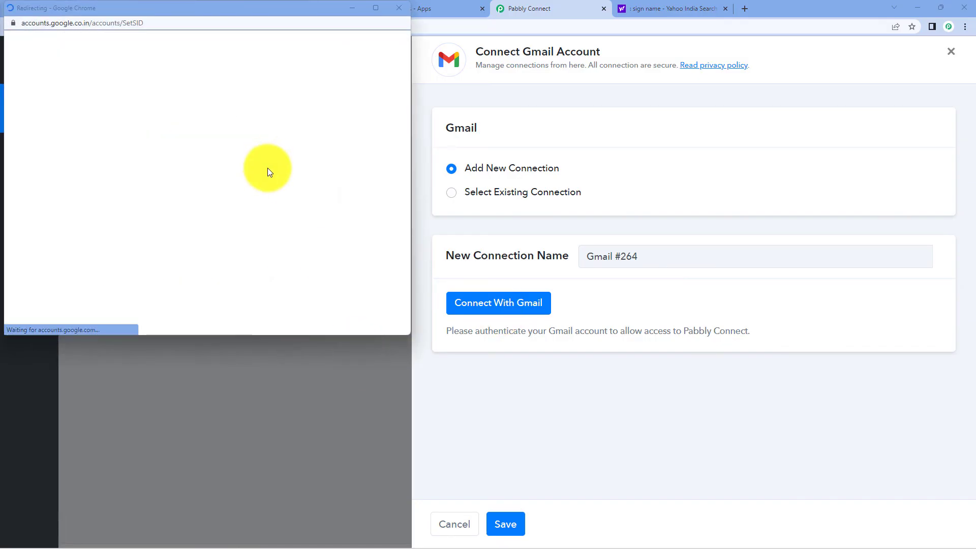
scroll(343, 326, down, 3)
click(269, 249)
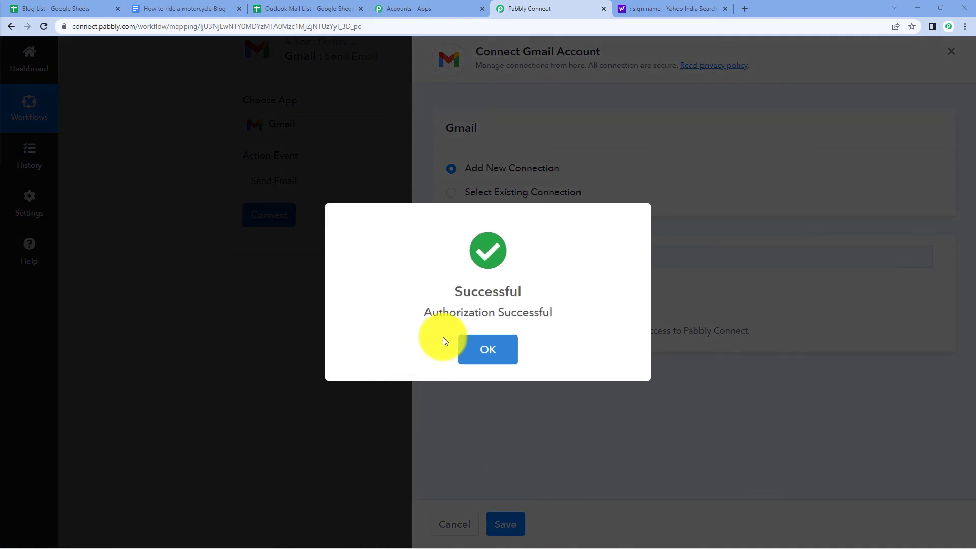
click(475, 350)
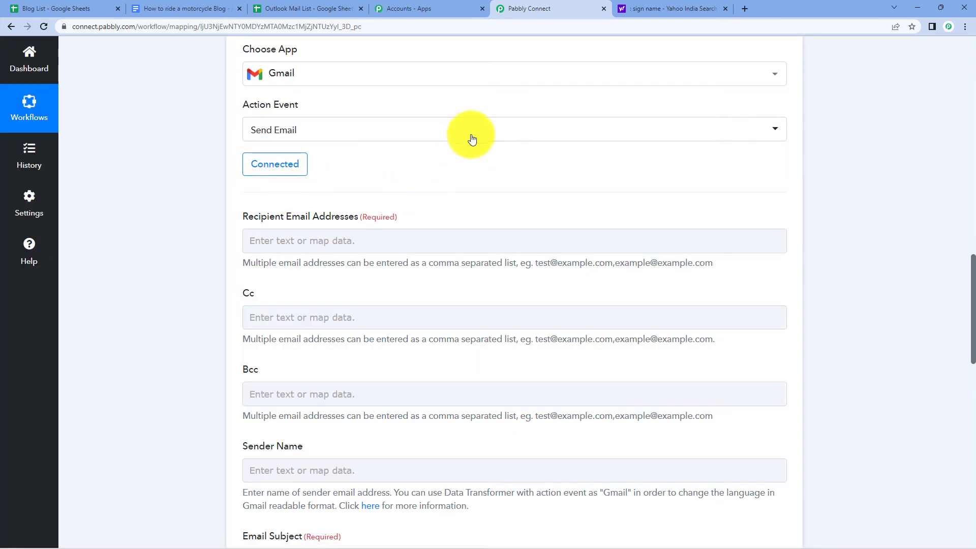
Map the Iterator's Email field as the Gmail recipient.
scroll(469, 135, down, 2)
click(405, 140)
scroll(464, 303, down, 4)
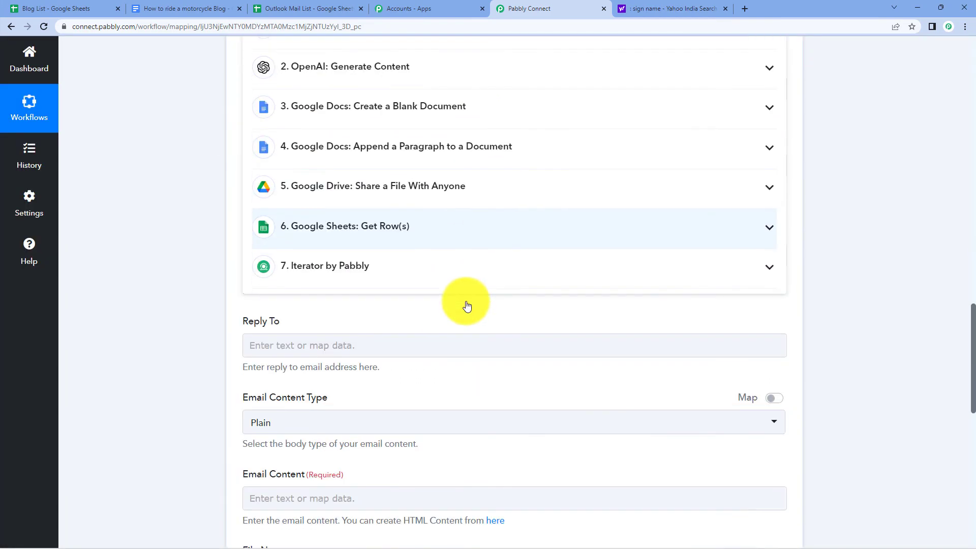
scroll(393, 280, up, 6)
scroll(393, 279, down, 3)
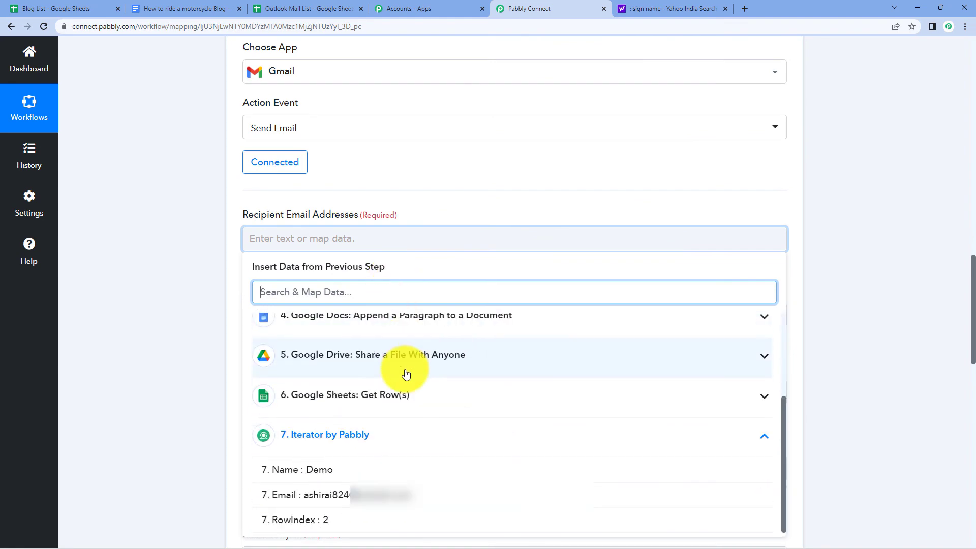
click(399, 497)
Set the sender name to Pabbly and the subject to 'Your Weekly Blog'.
scroll(195, 201, down, 2)
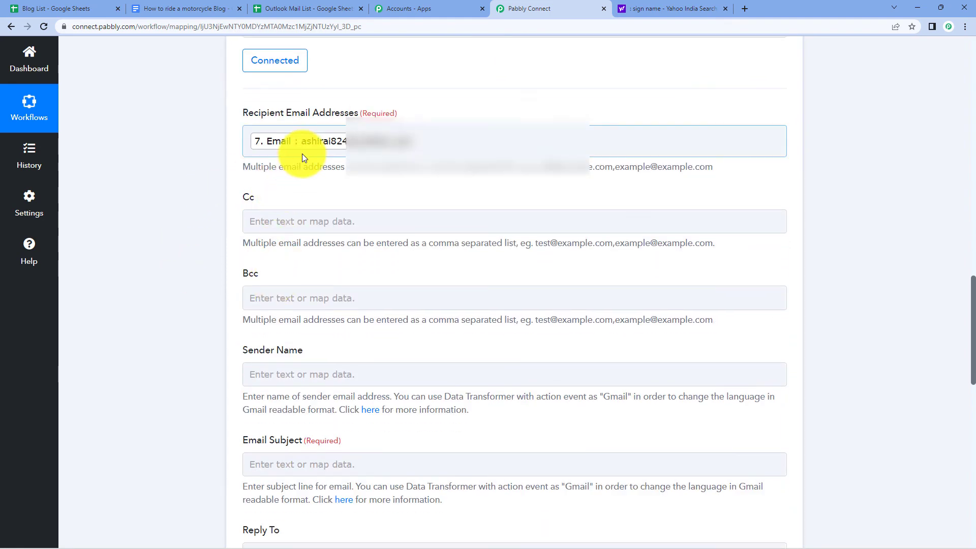
scroll(305, 154, down, 3)
click(302, 234)
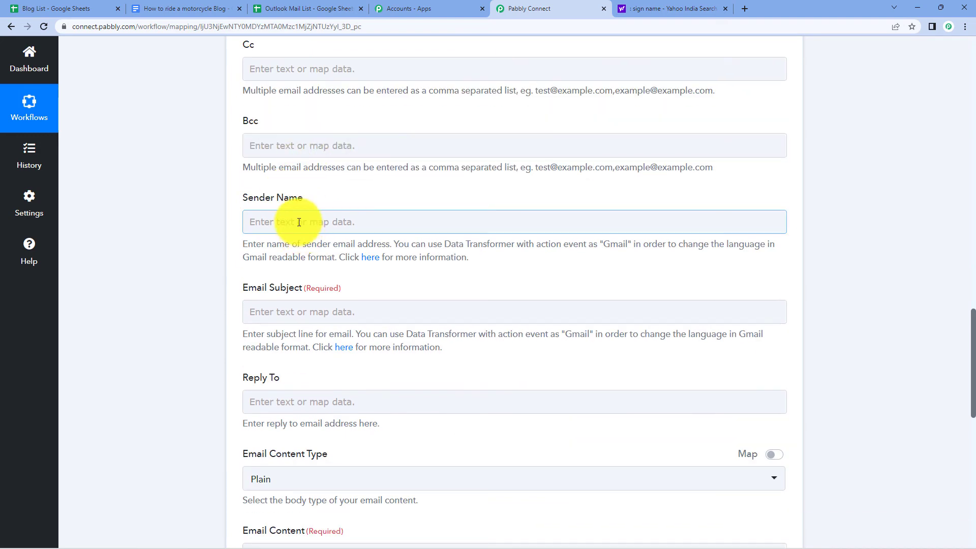
click(299, 222)
text(Pabbly)
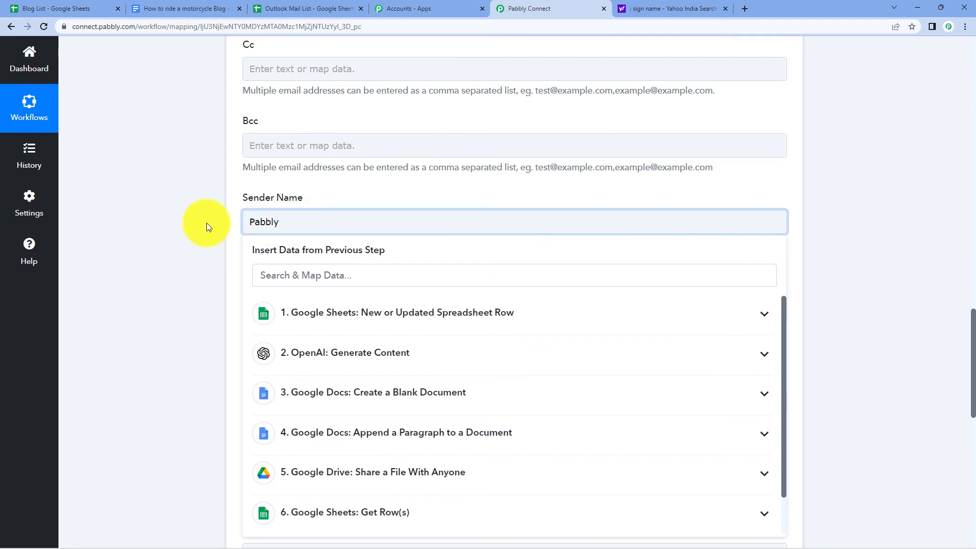
click(205, 223)
scroll(206, 223, down, 1)
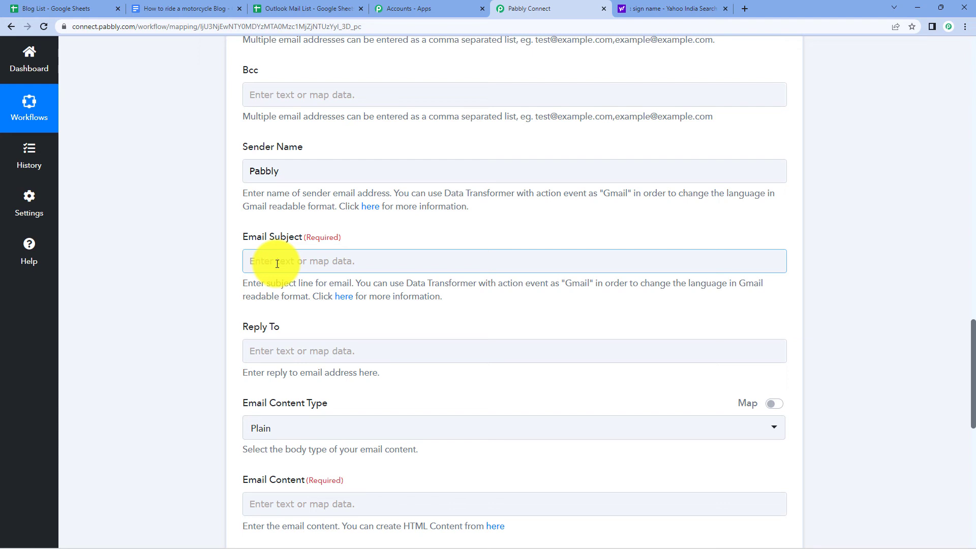
click(277, 264)
text(Your We)
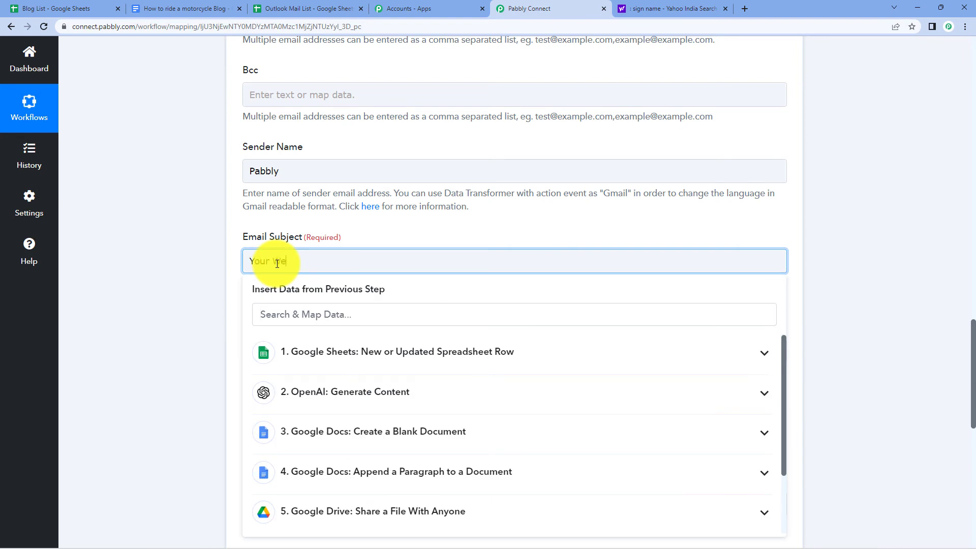
text(ekly Blog)
click(180, 224)
Write the body 'Hi [Iterator Name], Sending you your weekly blog'.
scroll(397, 144, down, 4)
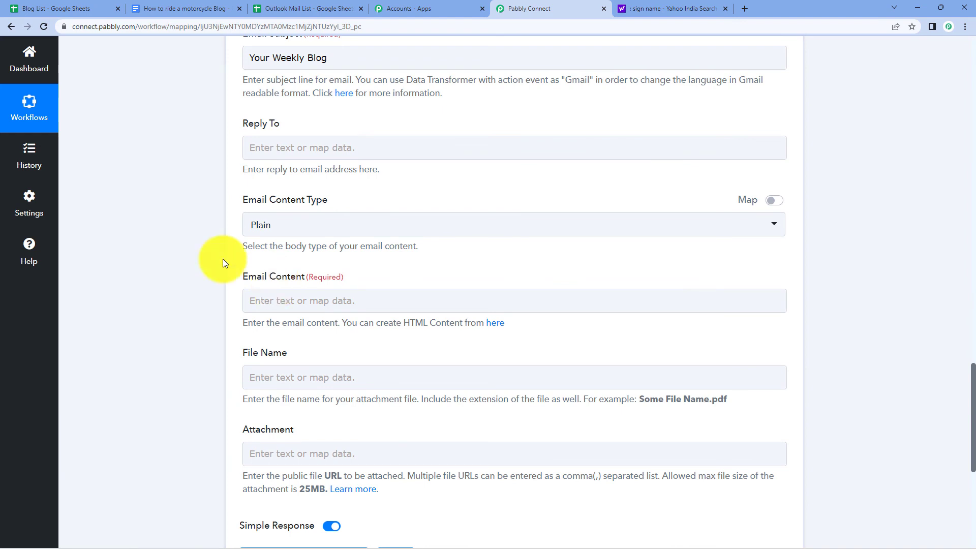
click(275, 294)
text(Hi)
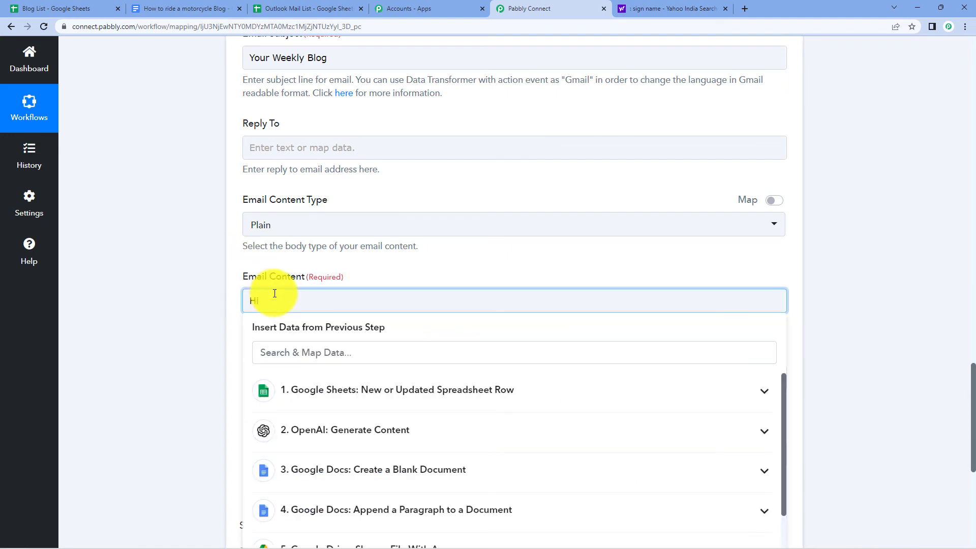
click(469, 391)
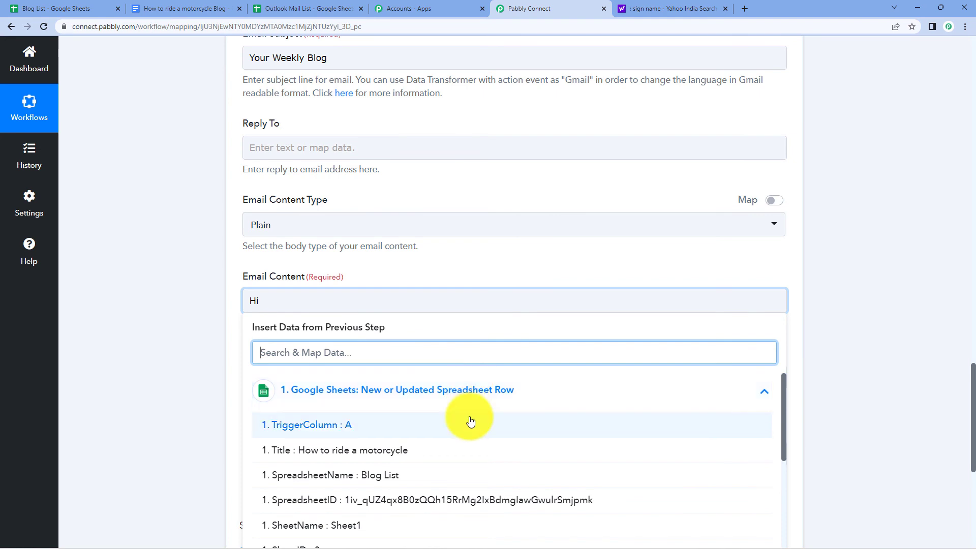
scroll(469, 407, down, 5)
click(367, 482)
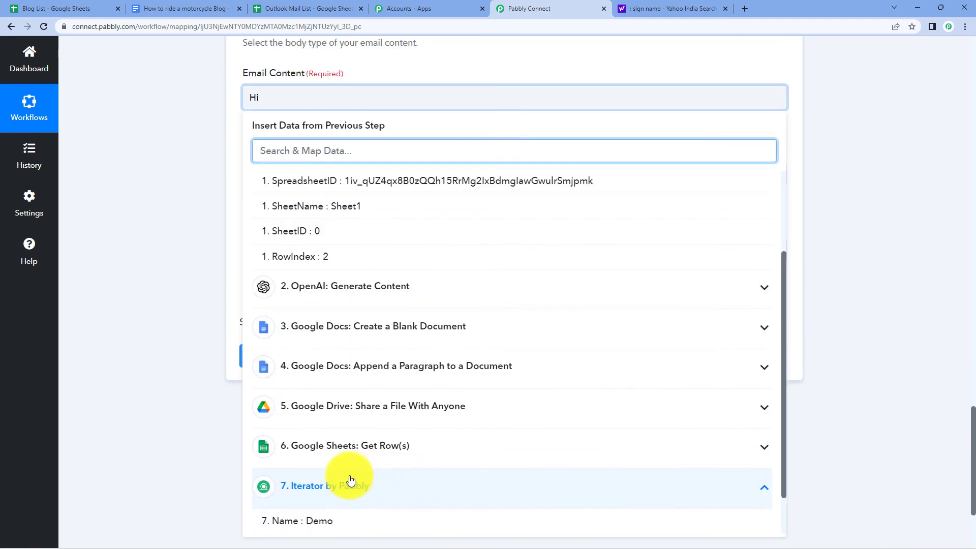
click(362, 519)
text(,)
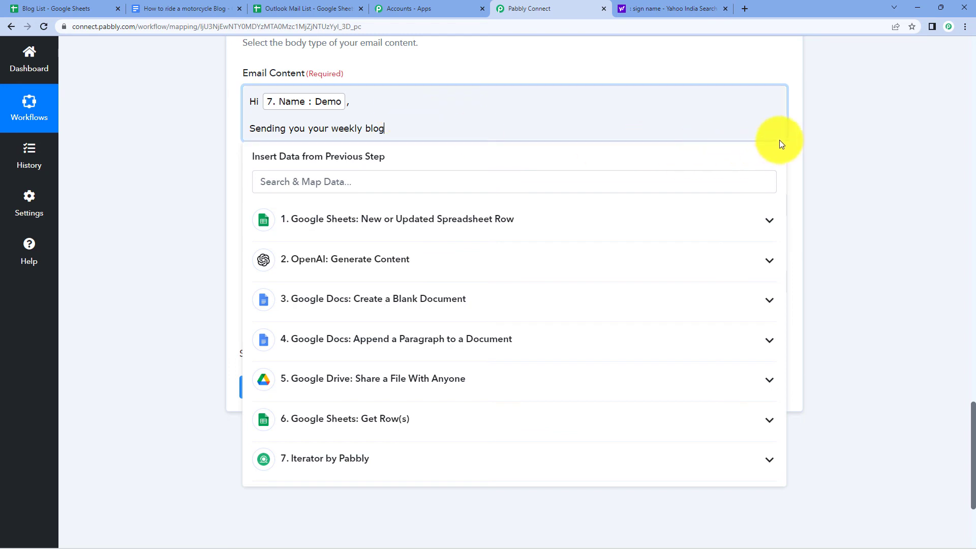
click(820, 137)
click(486, 110)
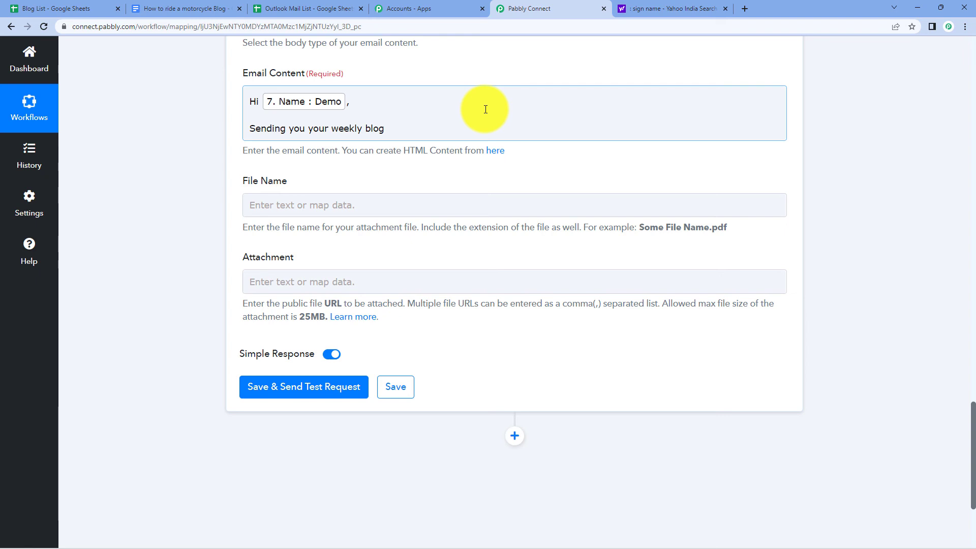
scroll(486, 109, down, 3)
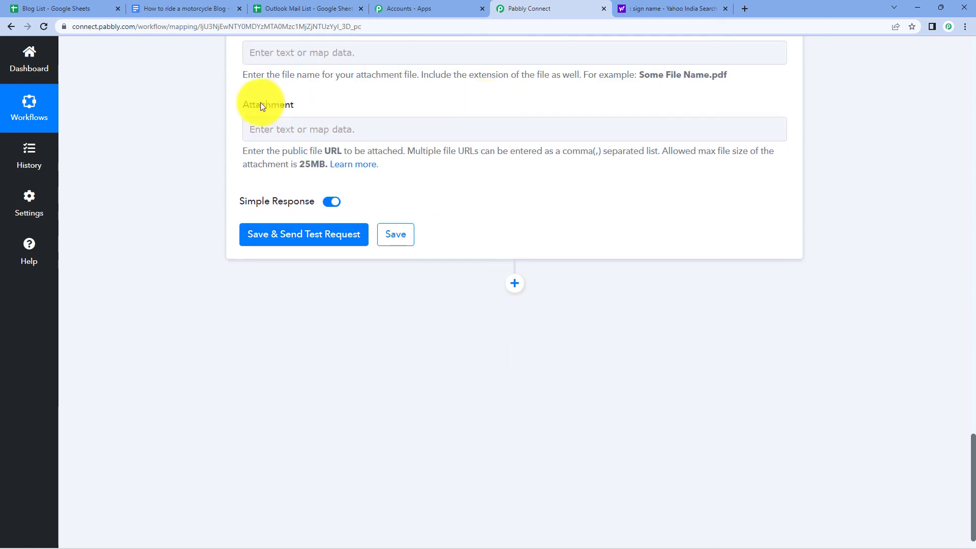
Attach the Google Drive application/pdf export link and send a test email.
click(305, 124)
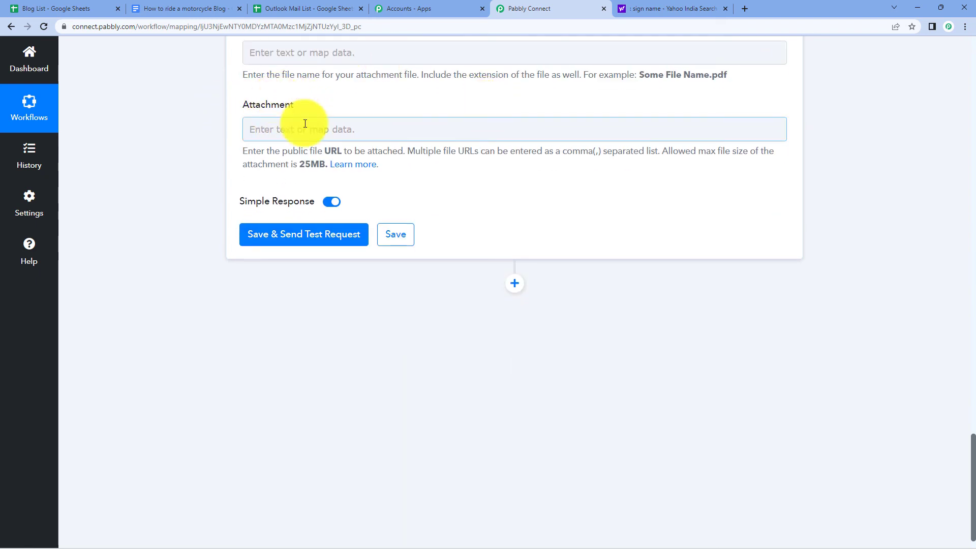
click(305, 124)
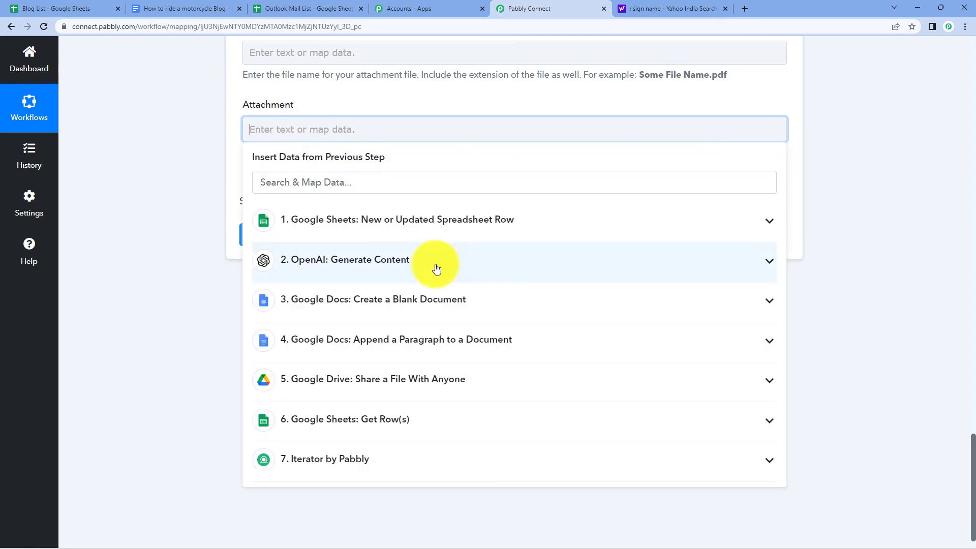
click(449, 380)
click(350, 190)
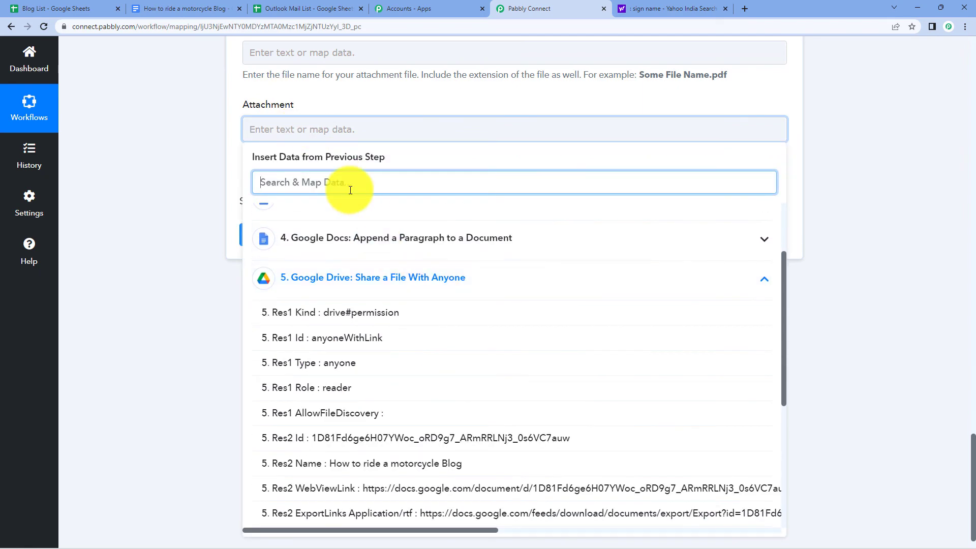
text(pdf)
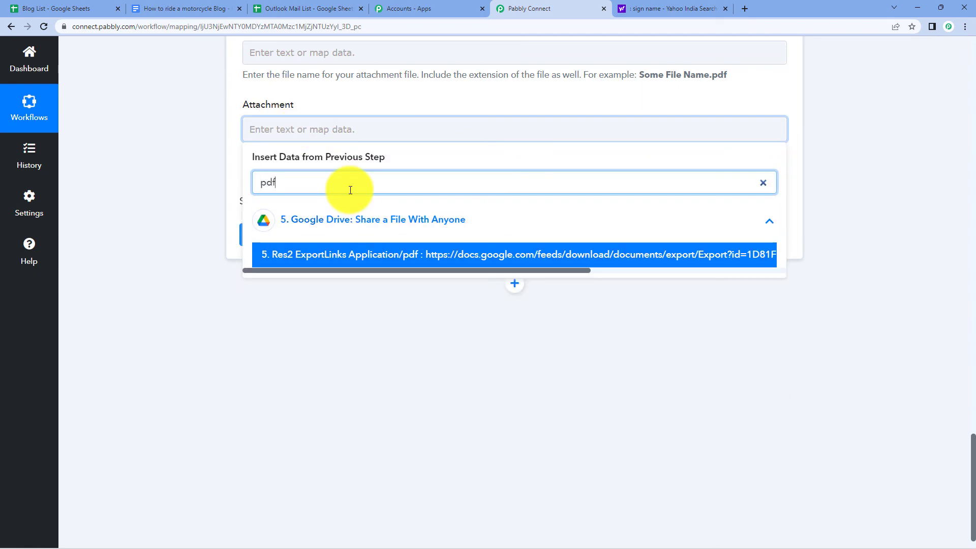
click(365, 251)
click(156, 148)
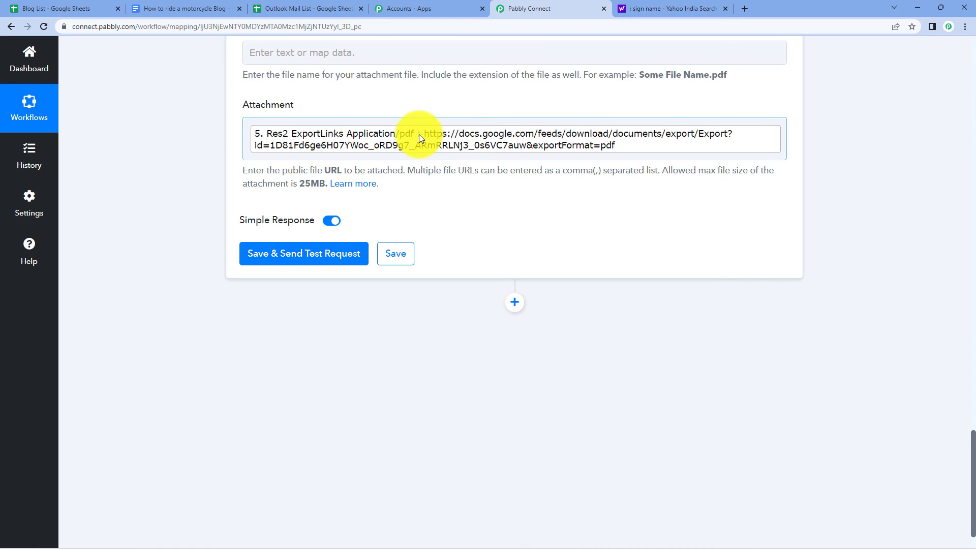
click(334, 254)
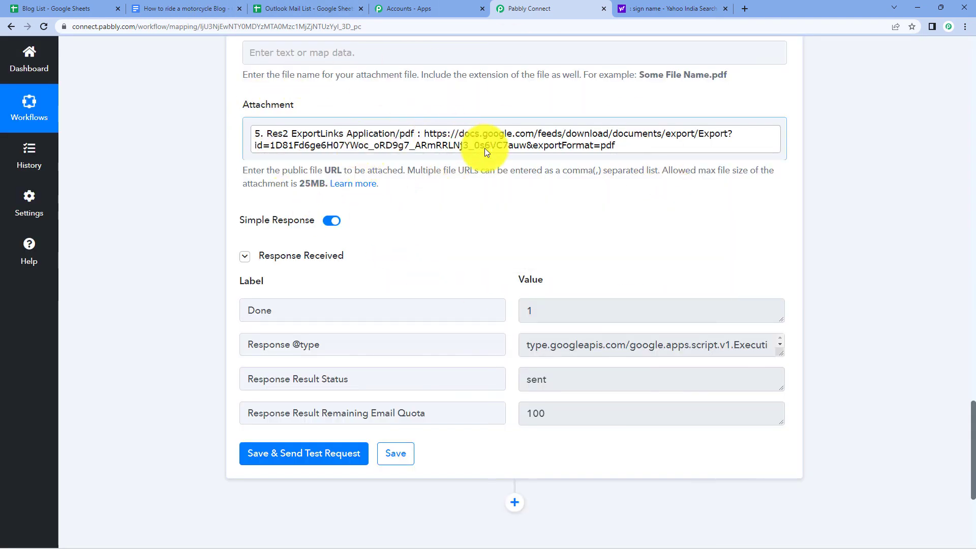
Preview the ATT00001.pdf motorcycle blog on the newest Your Weekly Blog email in Outlook.
click(786, 8)
mouse_move(534, 8)
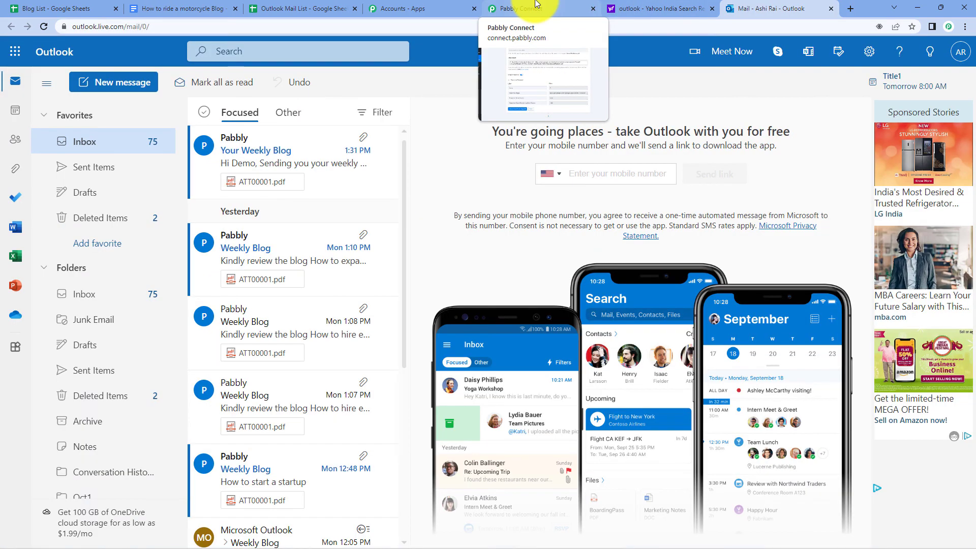
click(288, 136)
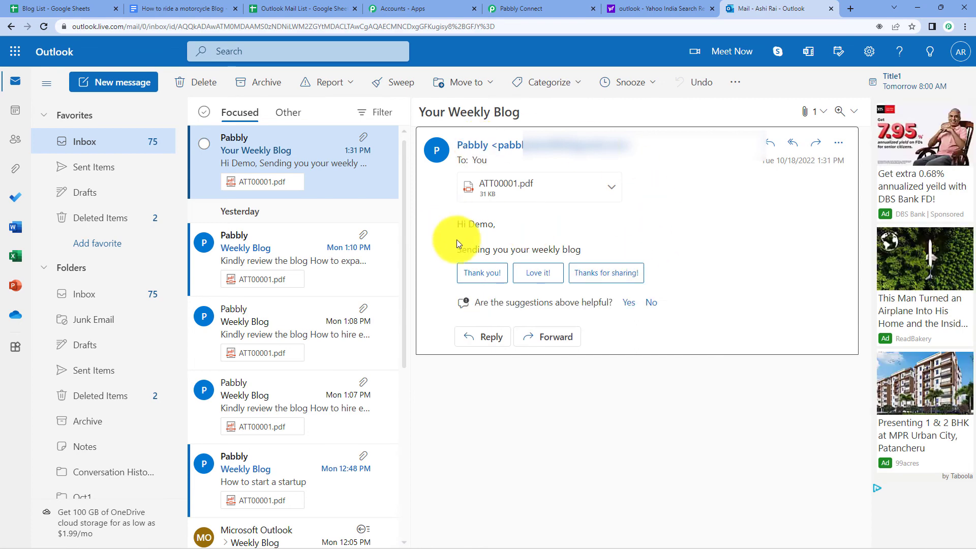
click(518, 188)
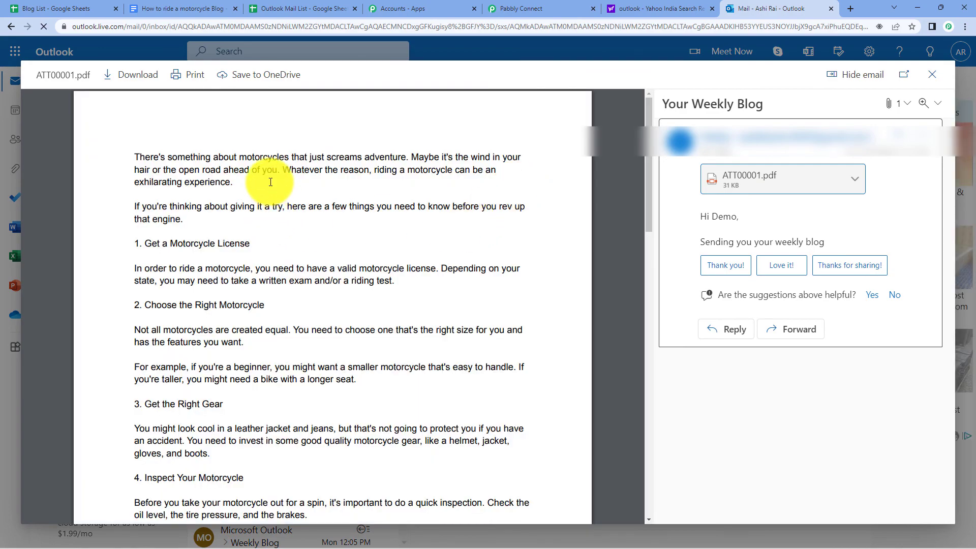
scroll(289, 256, down, 5)
scroll(289, 261, down, 3)
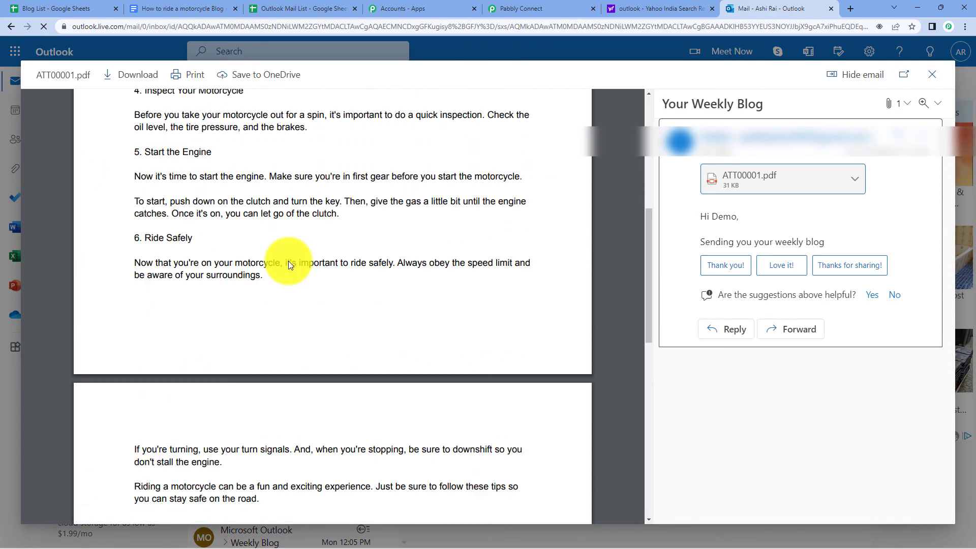
scroll(288, 260, up, 4)
scroll(288, 261, up, 3)
click(932, 74)
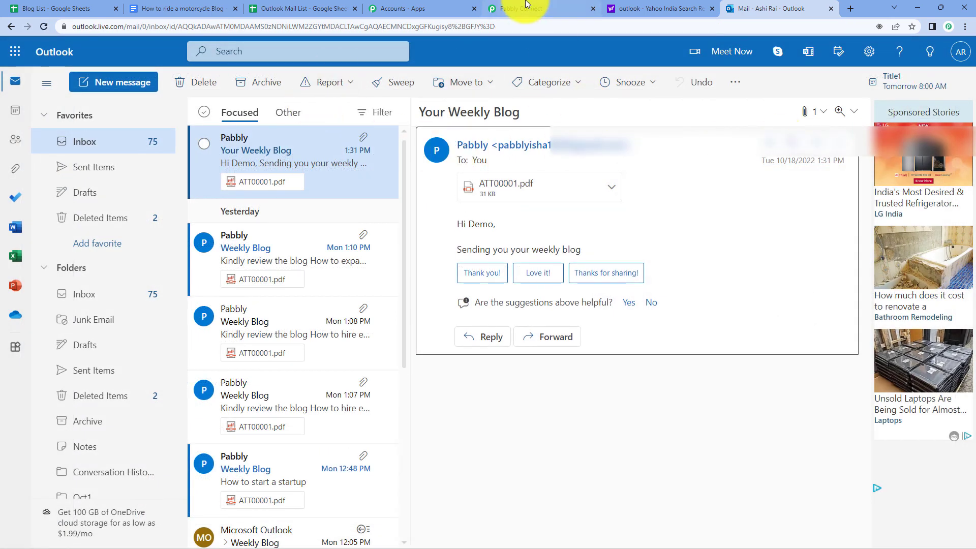
click(529, 8)
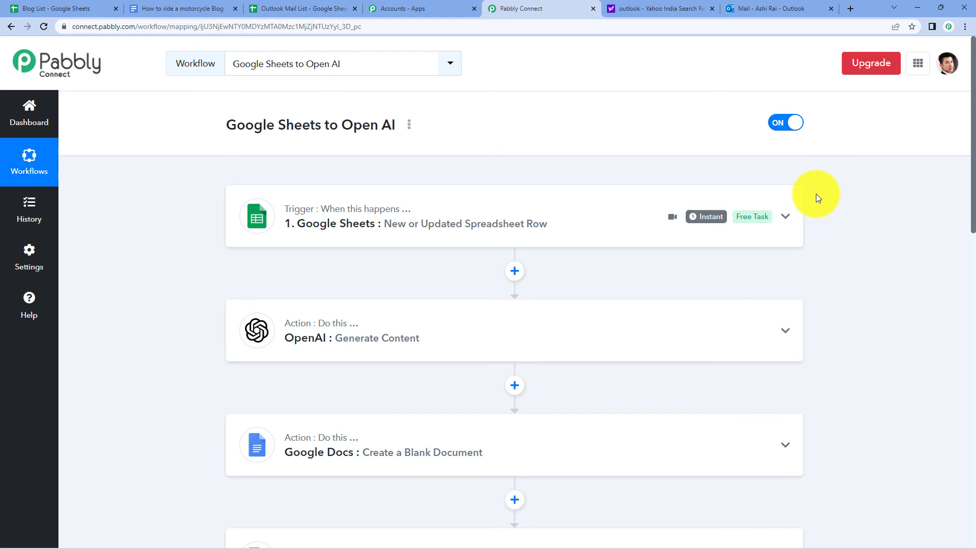
Enter 'How to rdrive a car' in cell A3 of the Blog List sheet.
click(31, 8)
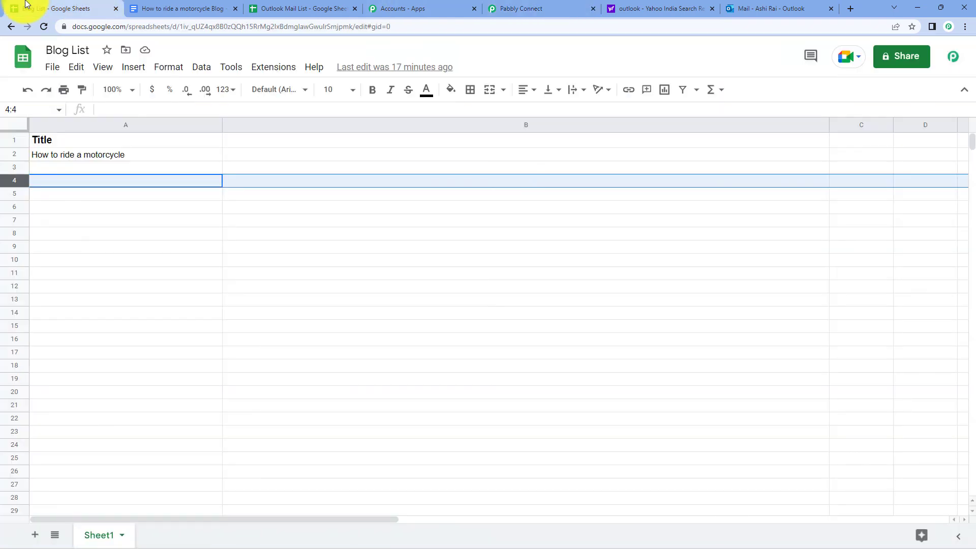
click(74, 166)
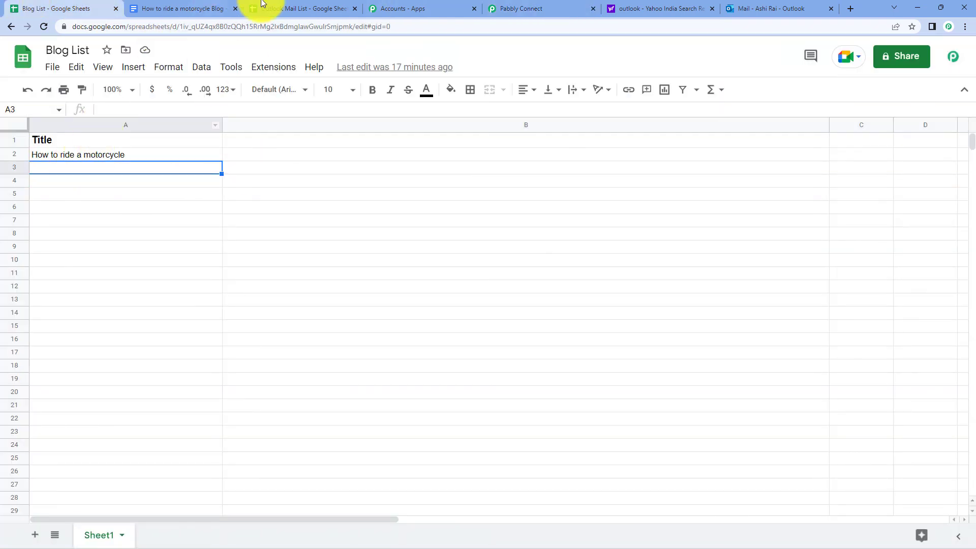
click(300, 8)
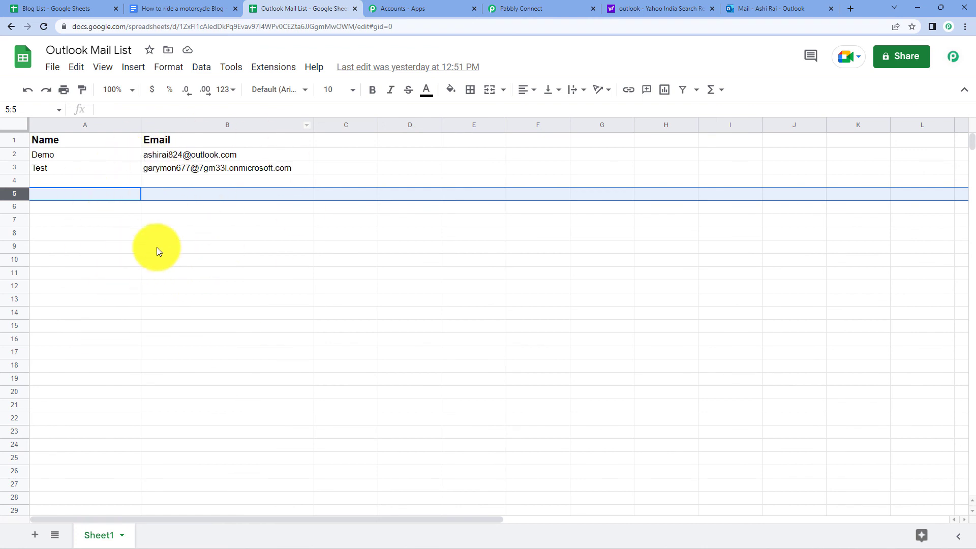
click(20, 8)
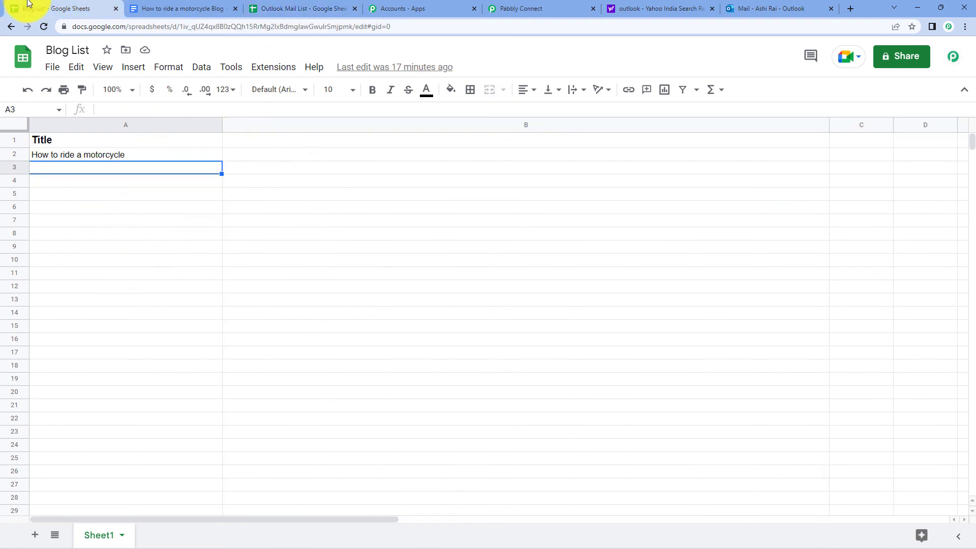
double_click(59, 169)
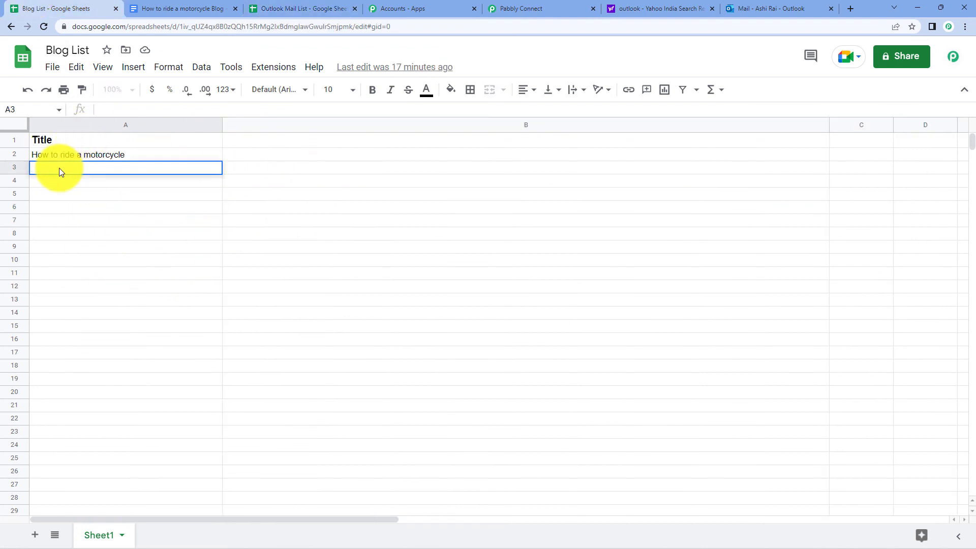
text(How to r)
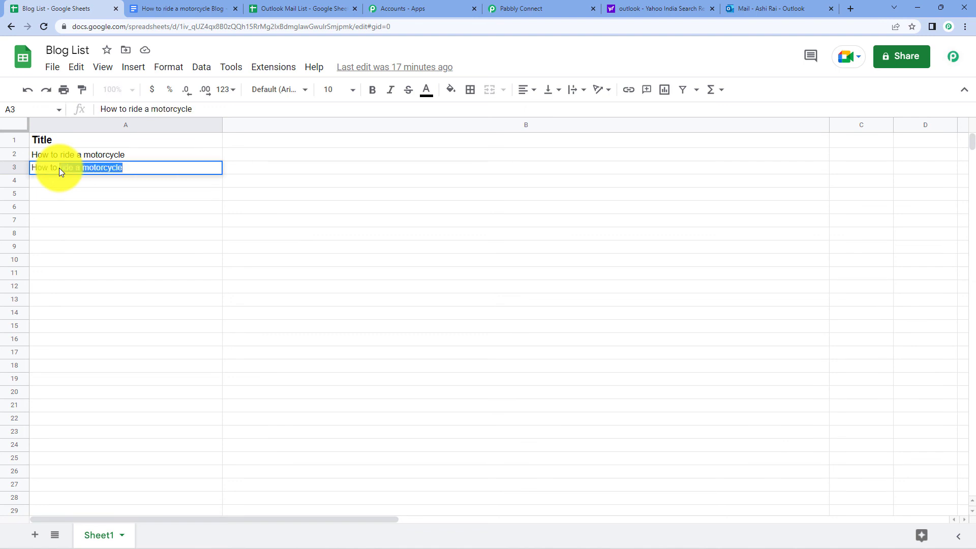
text(drive a )
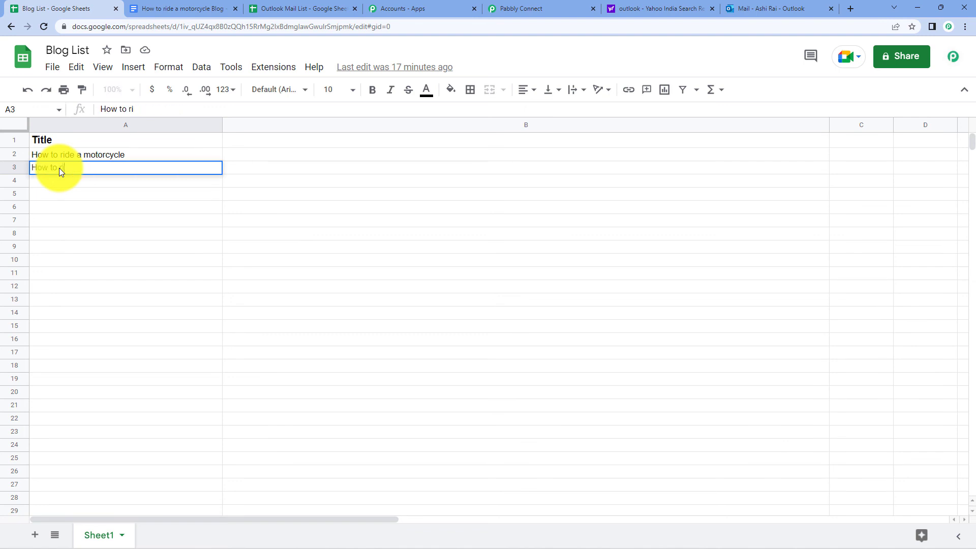
text(car)
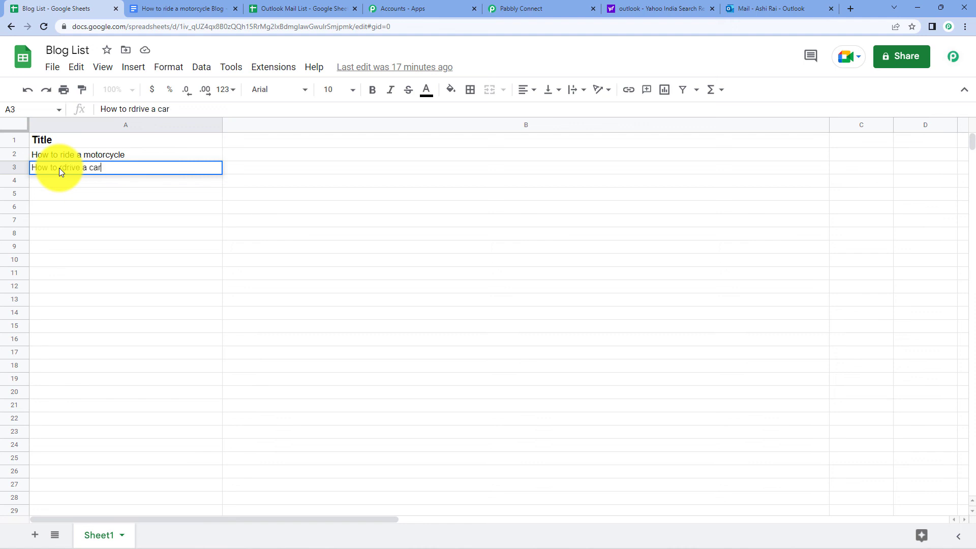
key(Return)
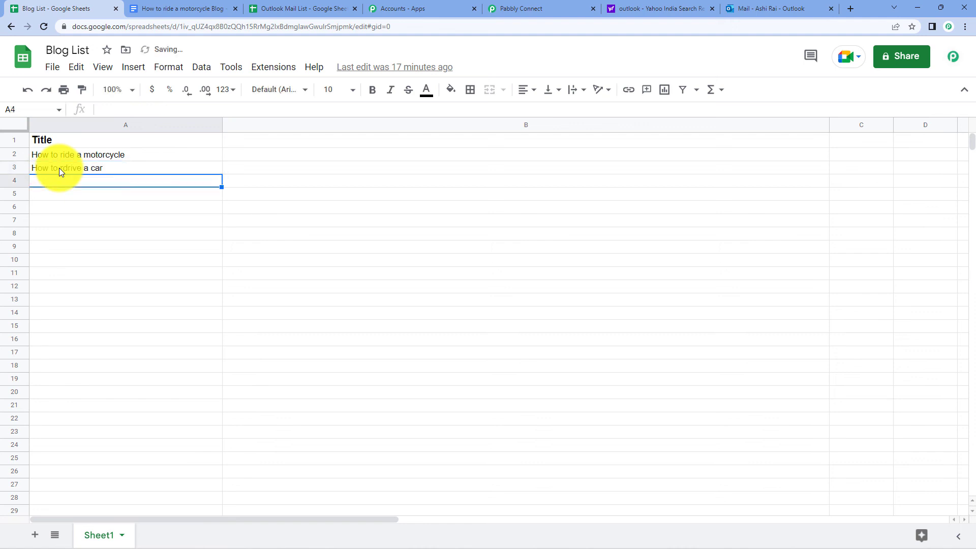
click(505, 8)
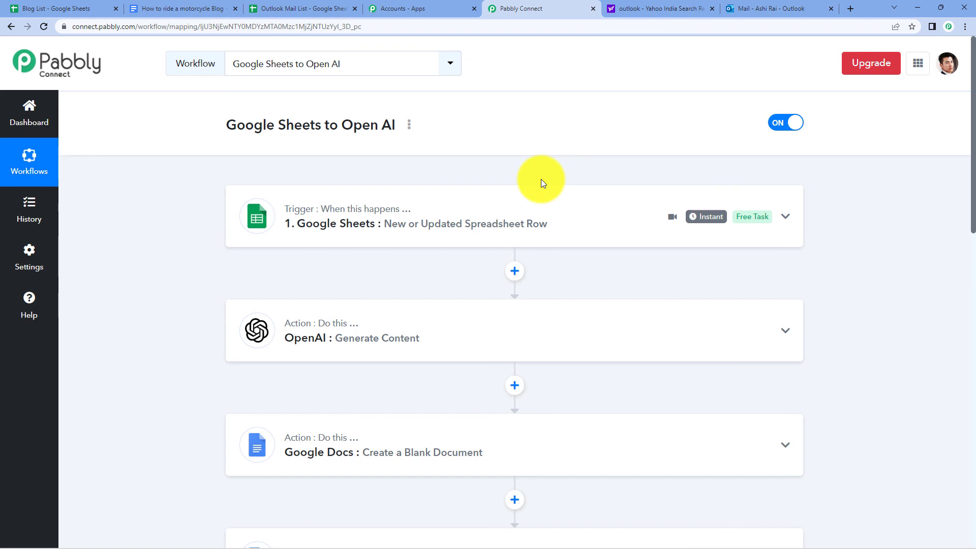
Reload Outlook and preview the How to Drive a Car PDF on the 1:32 PM email.
click(752, 8)
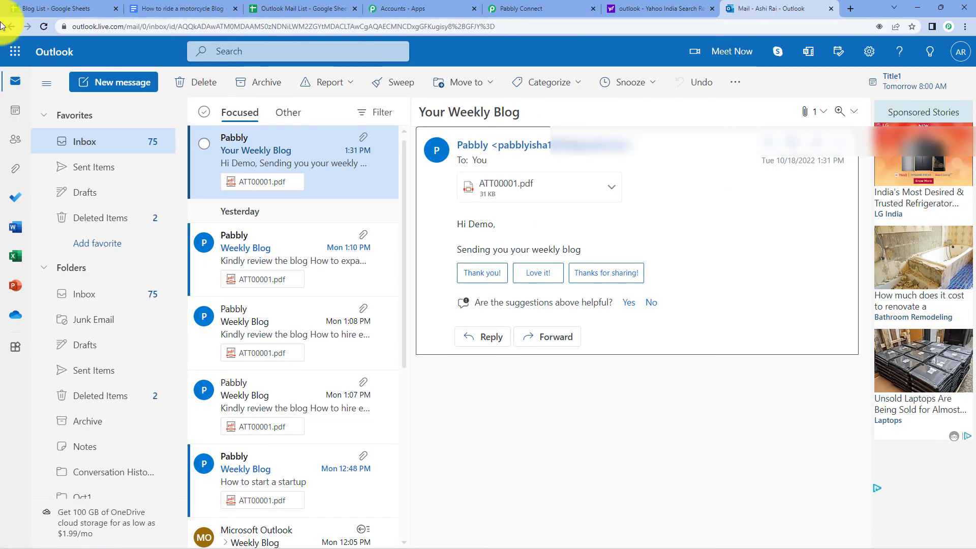
click(43, 26)
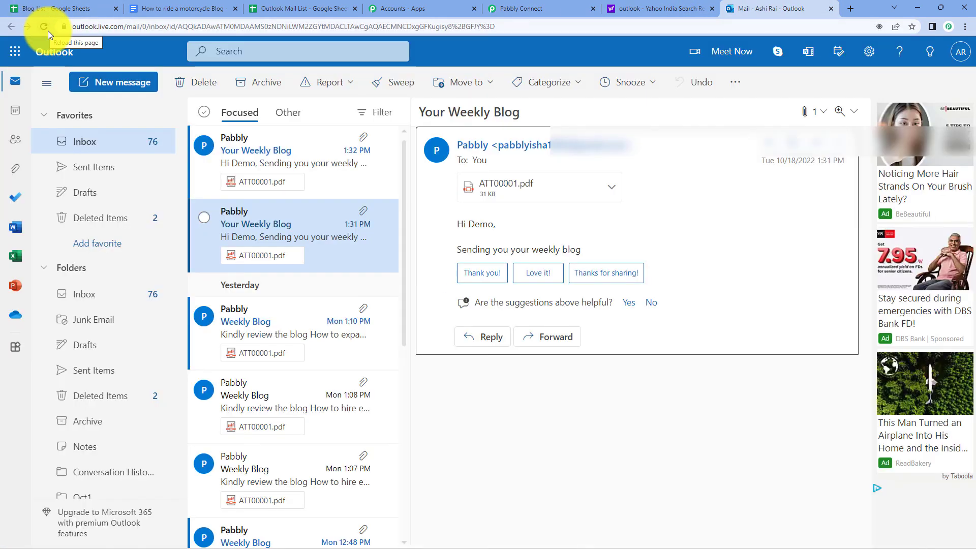
click(257, 148)
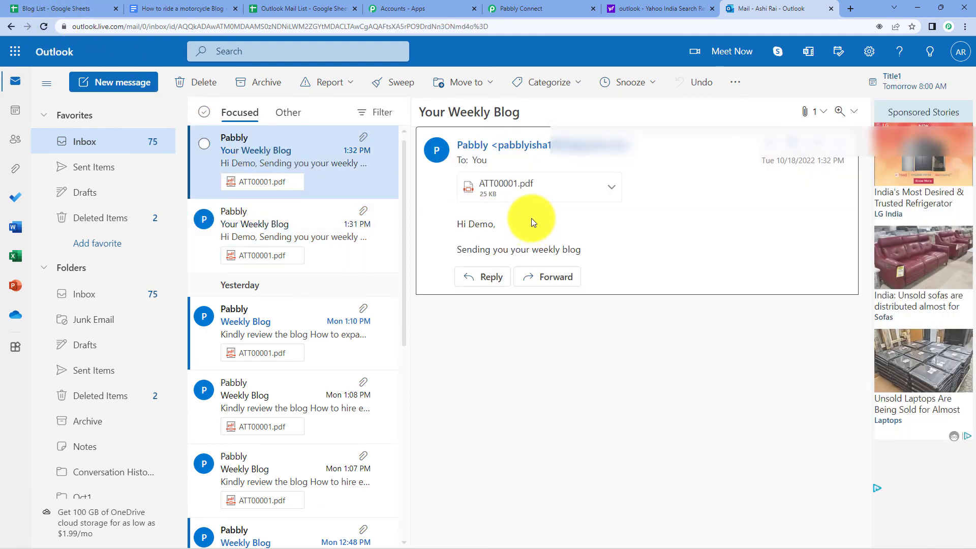
click(528, 199)
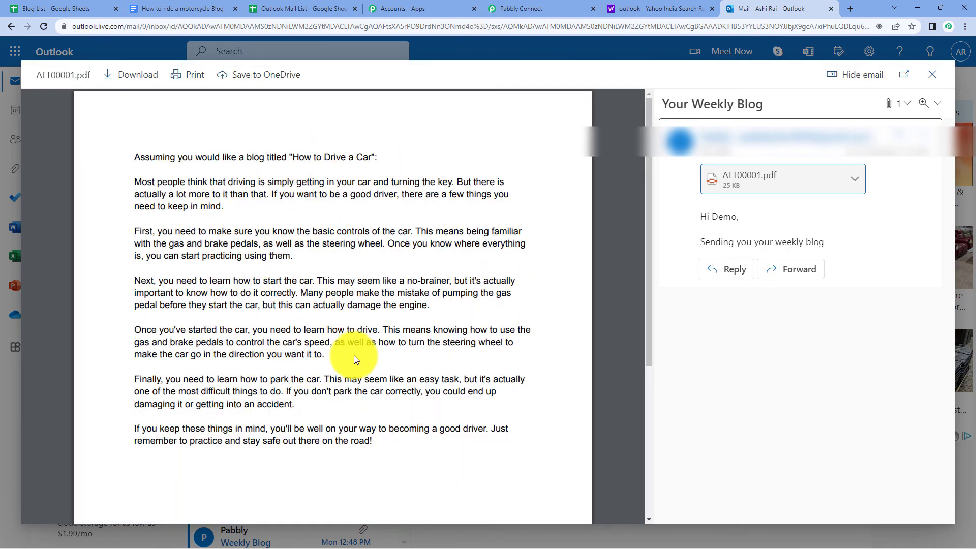
drag(290, 157, 356, 164)
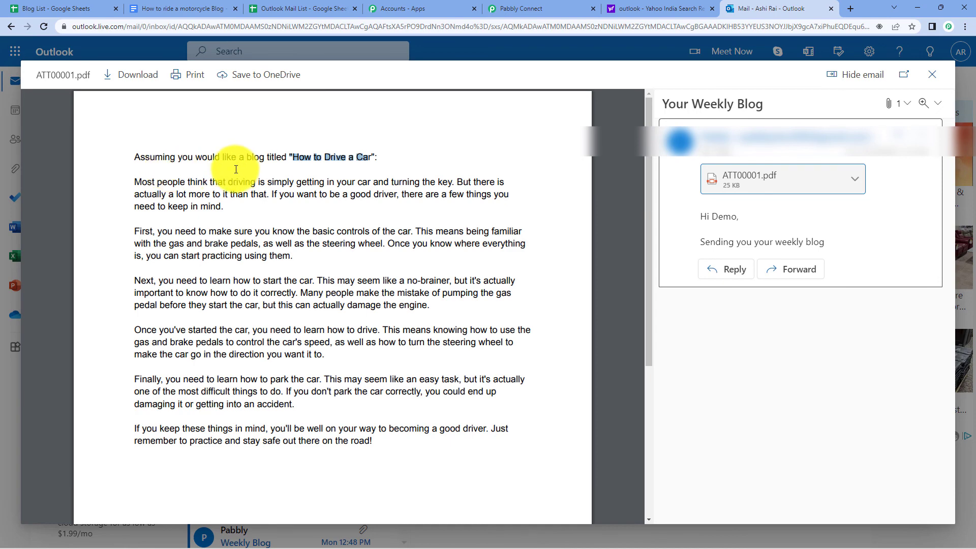
scroll(421, 152, down, 1)
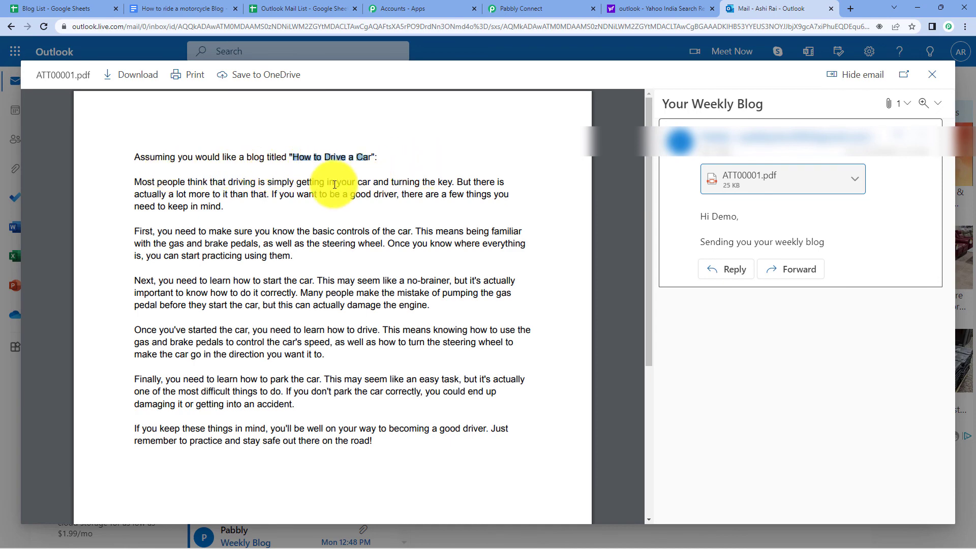
scroll(275, 145, down, 1)
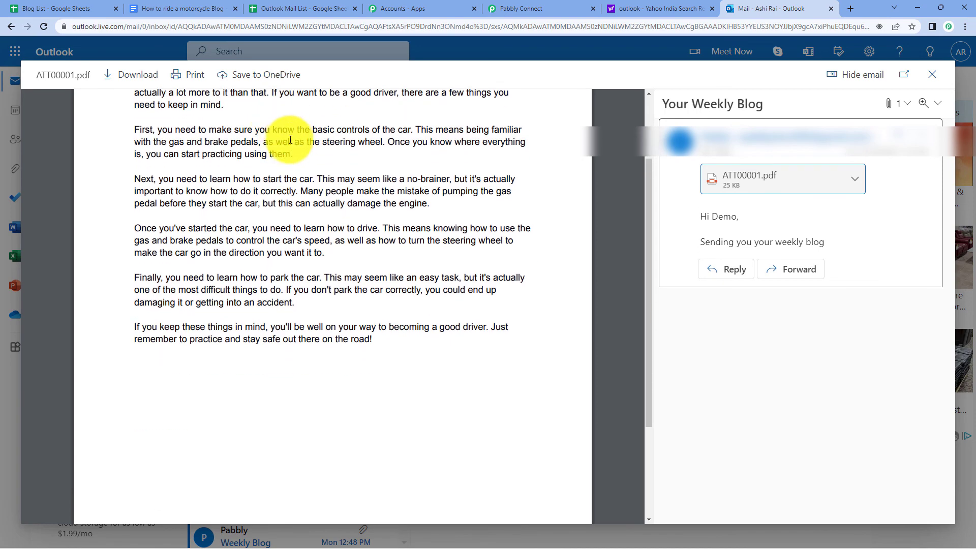
scroll(282, 145, up, 1)
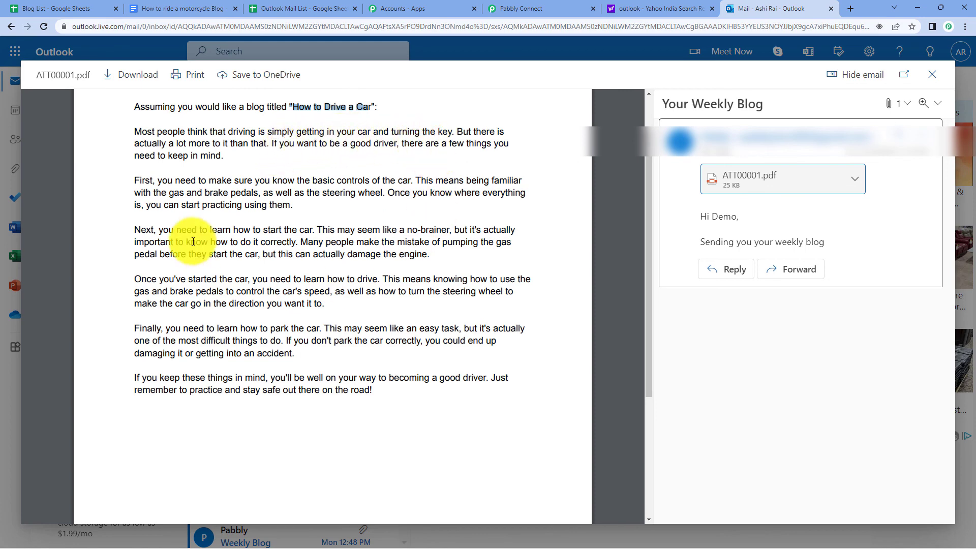
click(939, 83)
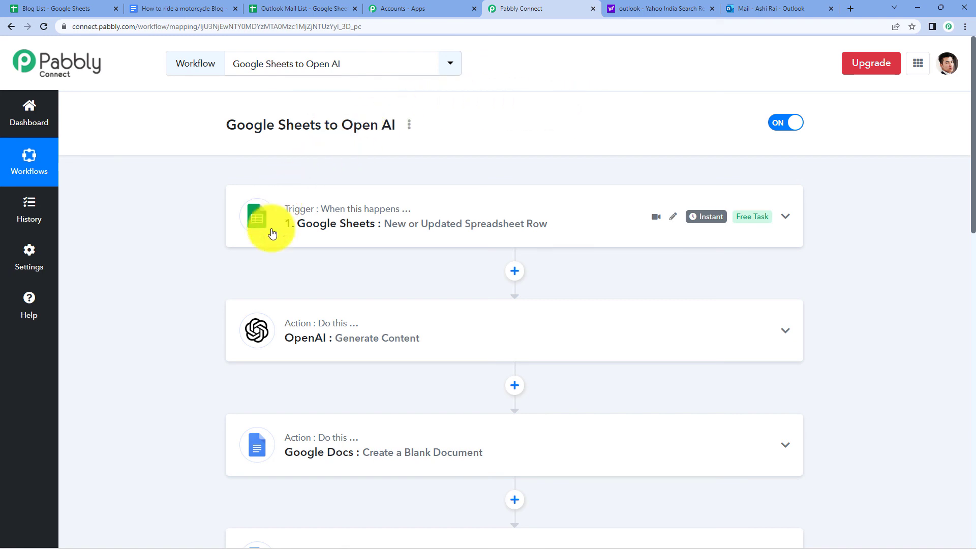
scroll(467, 121, down, 2)
scroll(468, 121, down, 1)
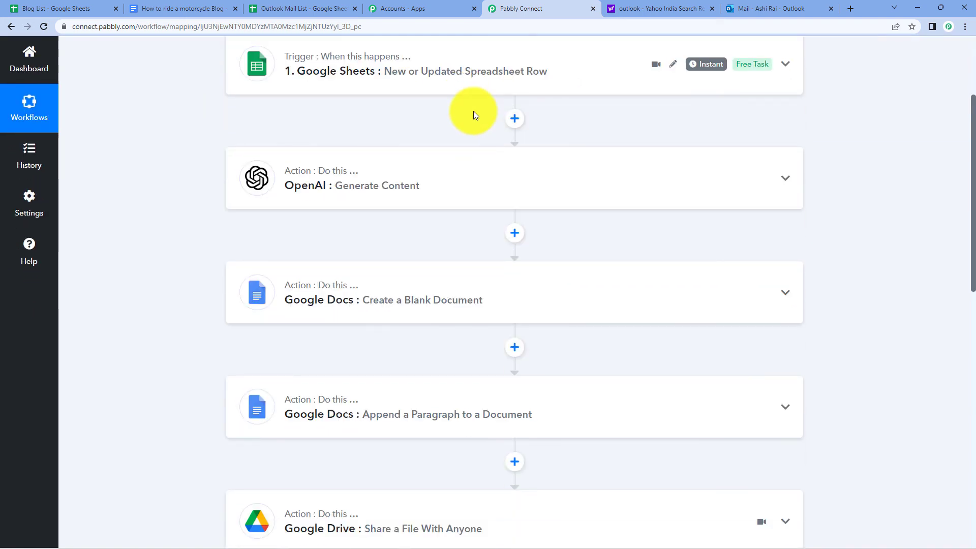
scroll(473, 111, down, 1)
scroll(474, 111, down, 2)
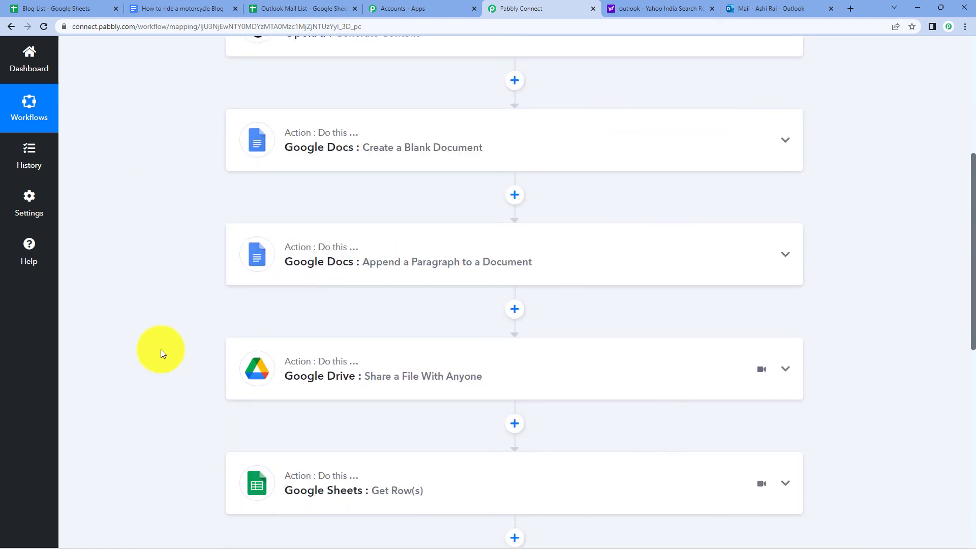
scroll(531, 76, down, 4)
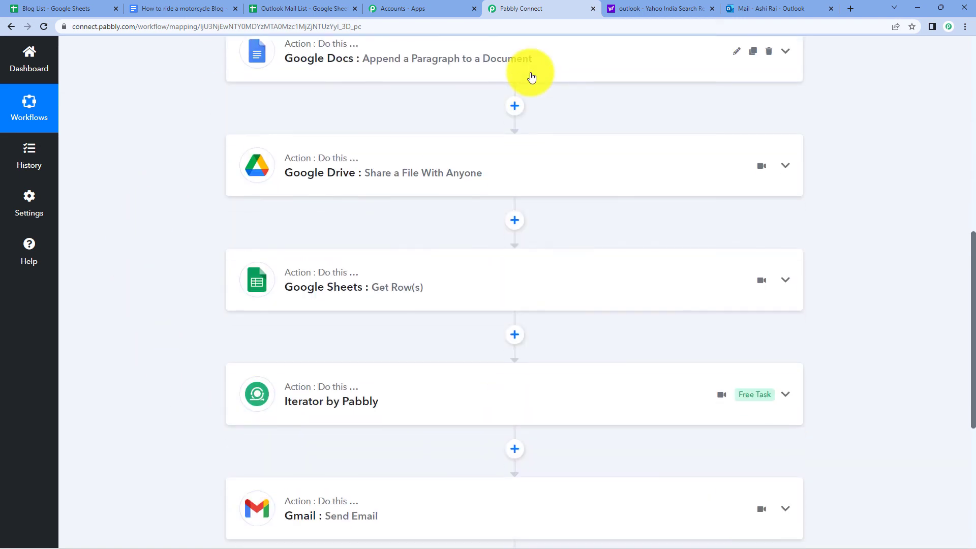
scroll(531, 76, down, 2)
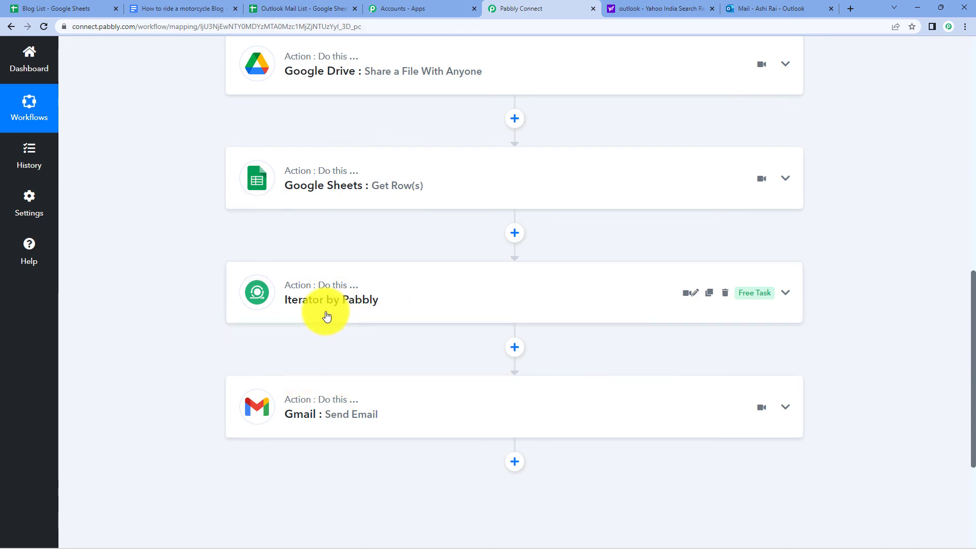
scroll(428, 315, up, 12)
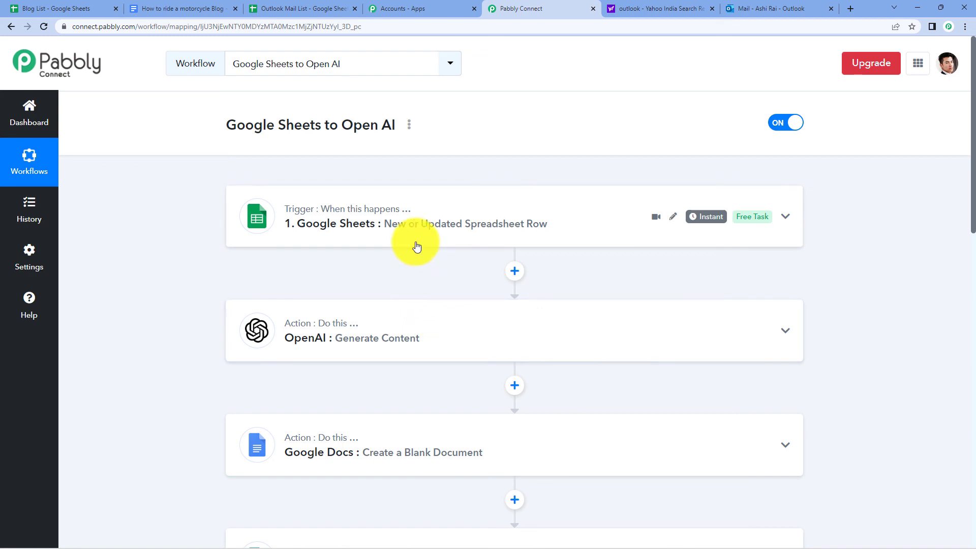
Glance at the Outlook Mail List, then return to the Blog List sheet with its two blog titles.
click(76, 6)
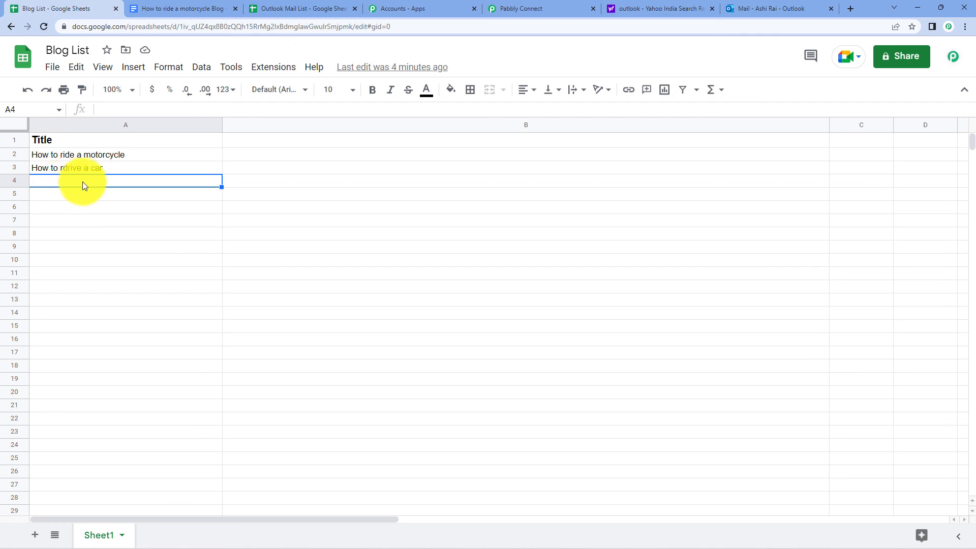
click(284, 8)
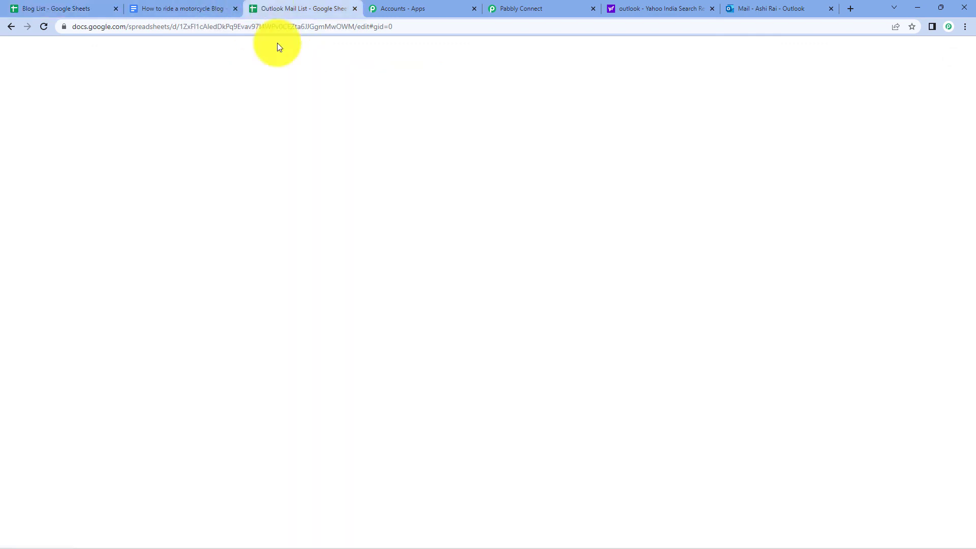
click(63, 8)
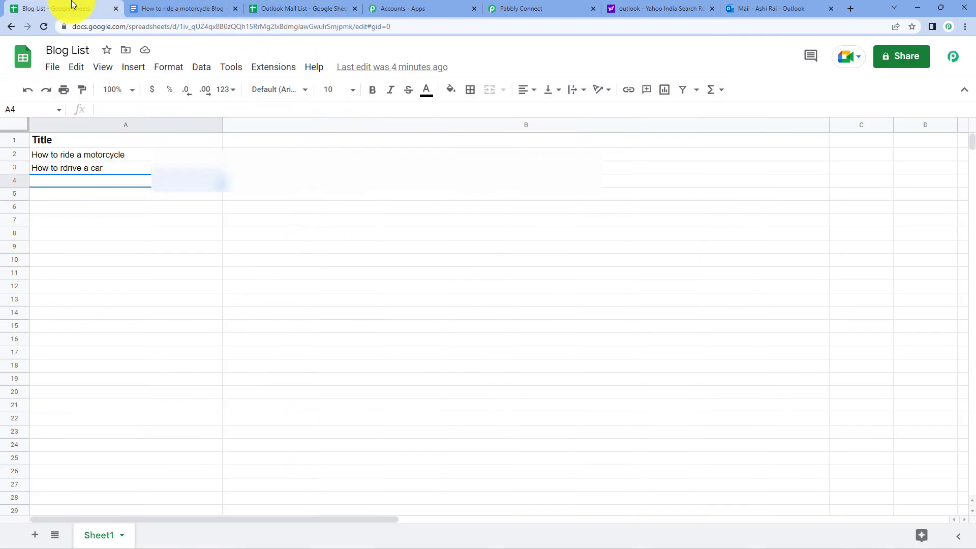